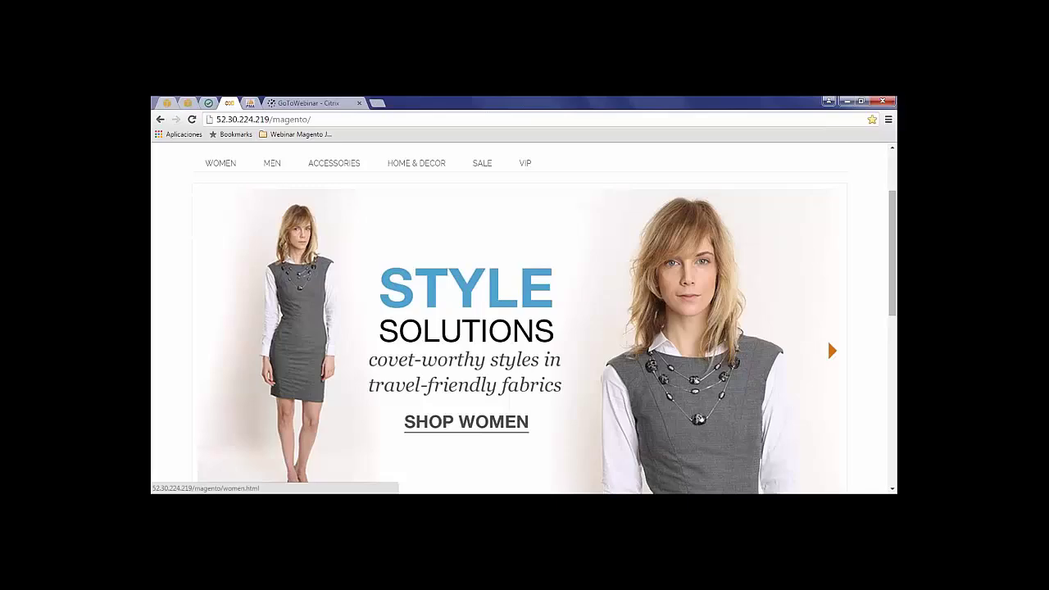
Browse the store's home page banners and open the VIP category's product list.
{"action": "left_click", "coordinate": [827, 339]}
{"action": "left_click_drag", "start_coordinate": [889, 254], "coordinate": [890, 236]}
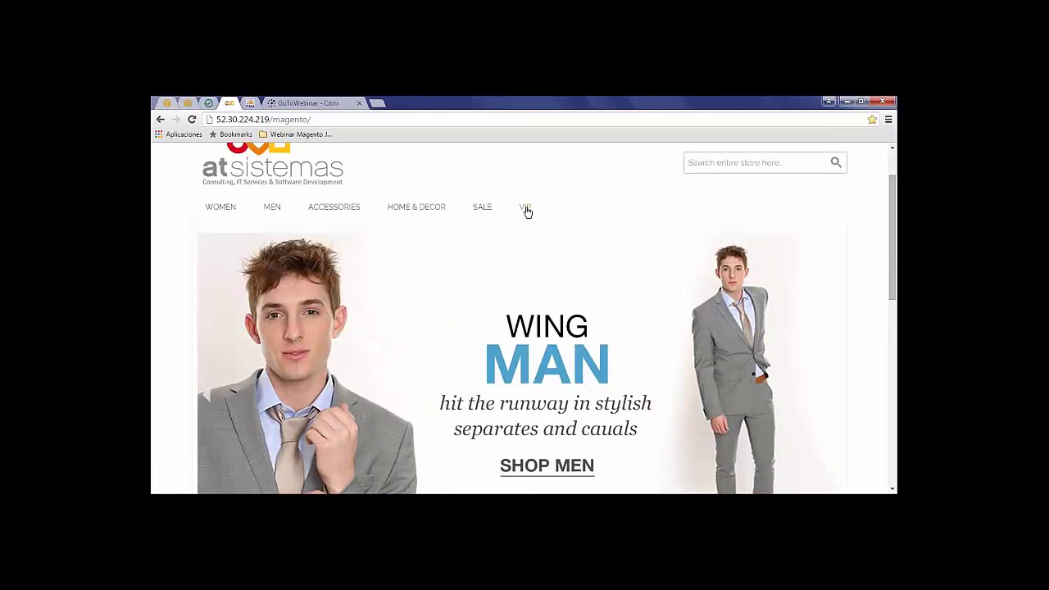
{"action": "scroll", "coordinate": [768, 323], "scroll_direction": "down", "scroll_amount": 2}
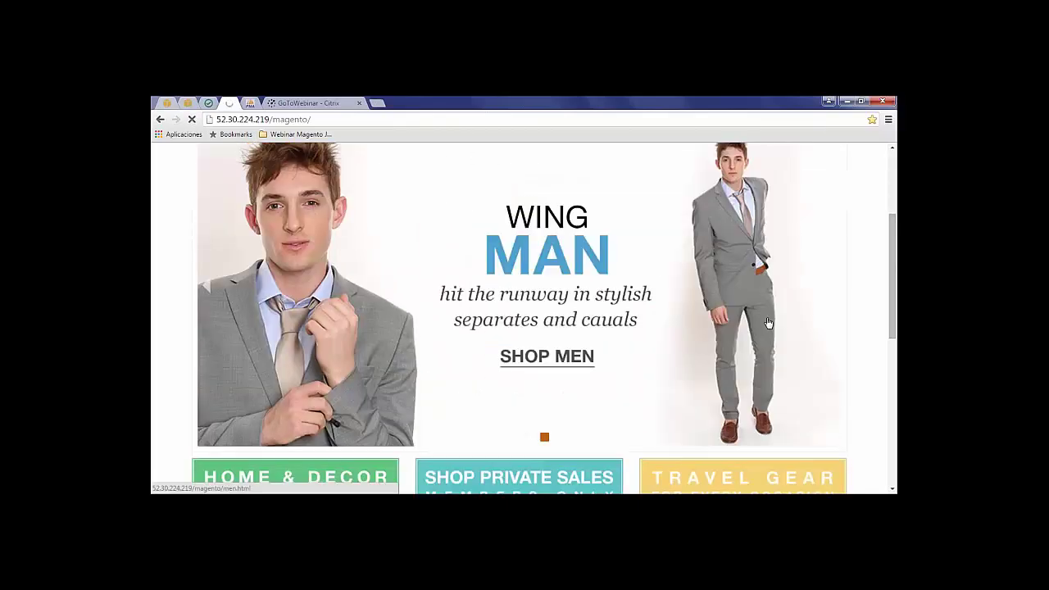
{"action": "left_click", "coordinate": [768, 322]}
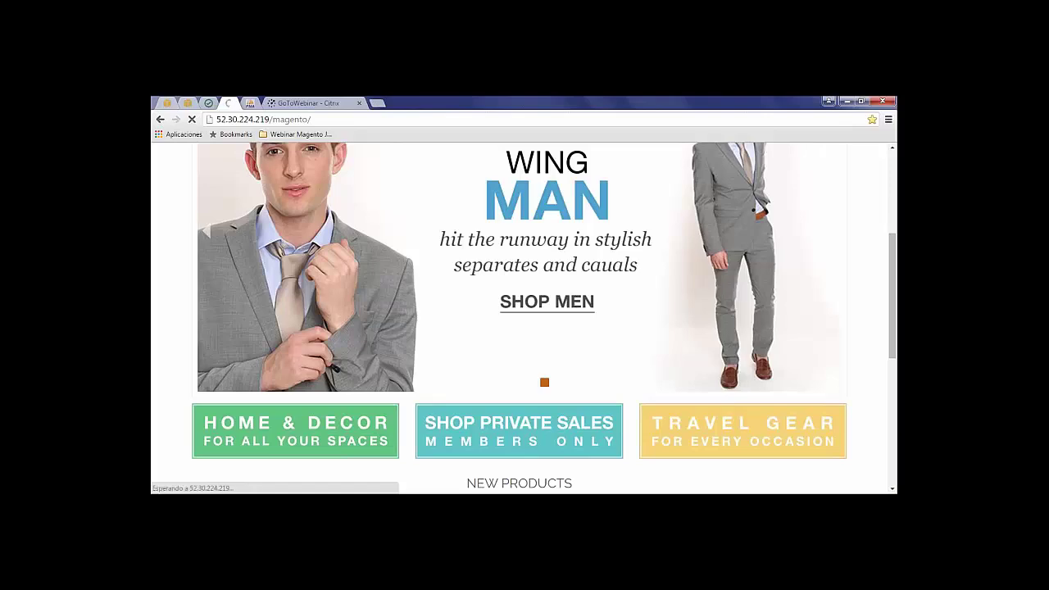
{"action": "scroll", "coordinate": [524, 318], "scroll_direction": "down", "scroll_amount": 1}
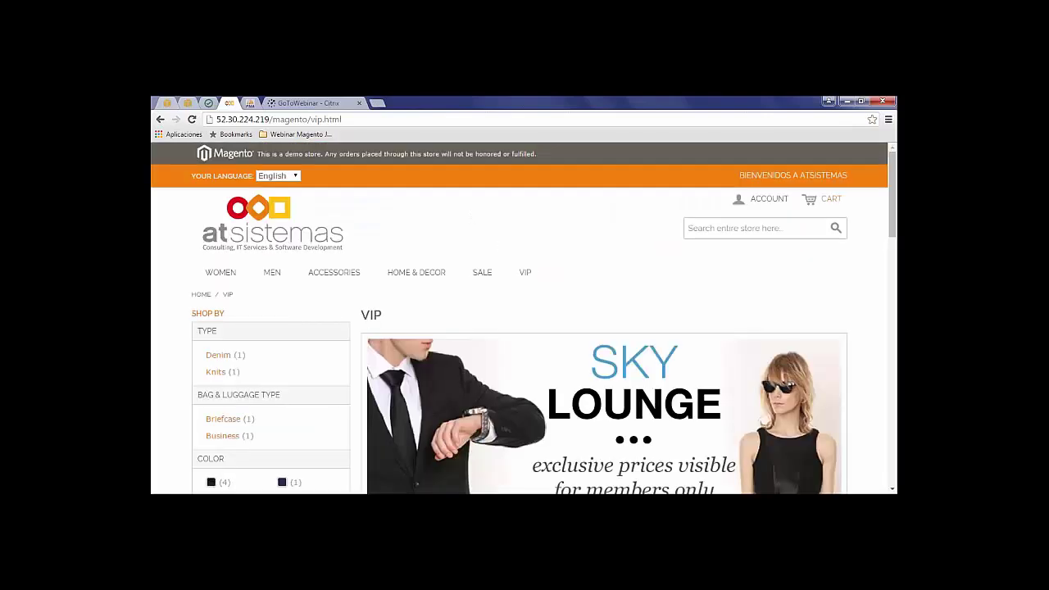
{"action": "scroll", "coordinate": [524, 318], "scroll_direction": "down", "scroll_amount": 3}
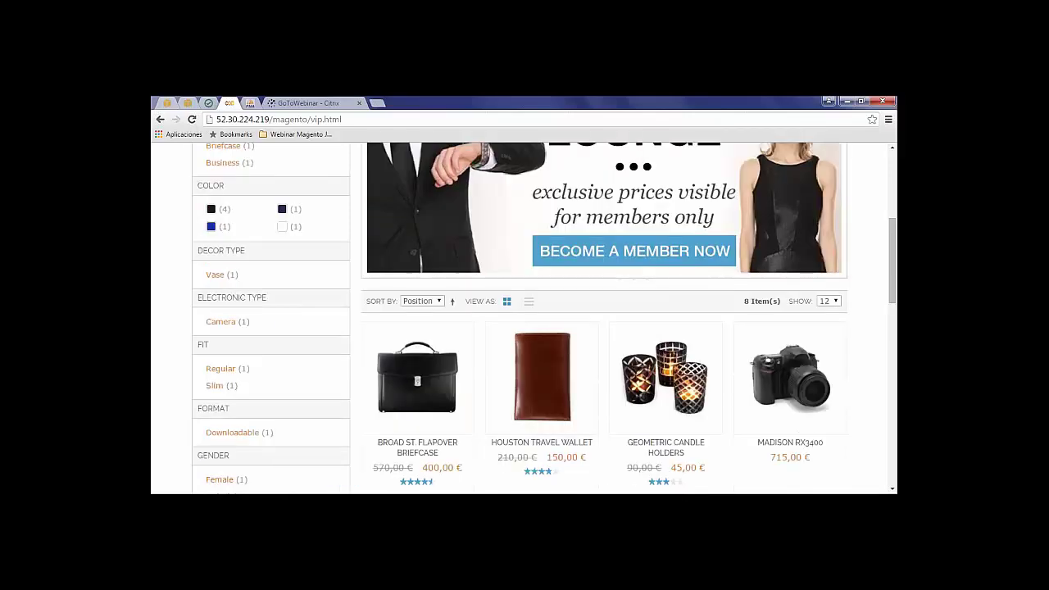
{"action": "scroll", "coordinate": [778, 333], "scroll_direction": "down", "scroll_amount": 1}
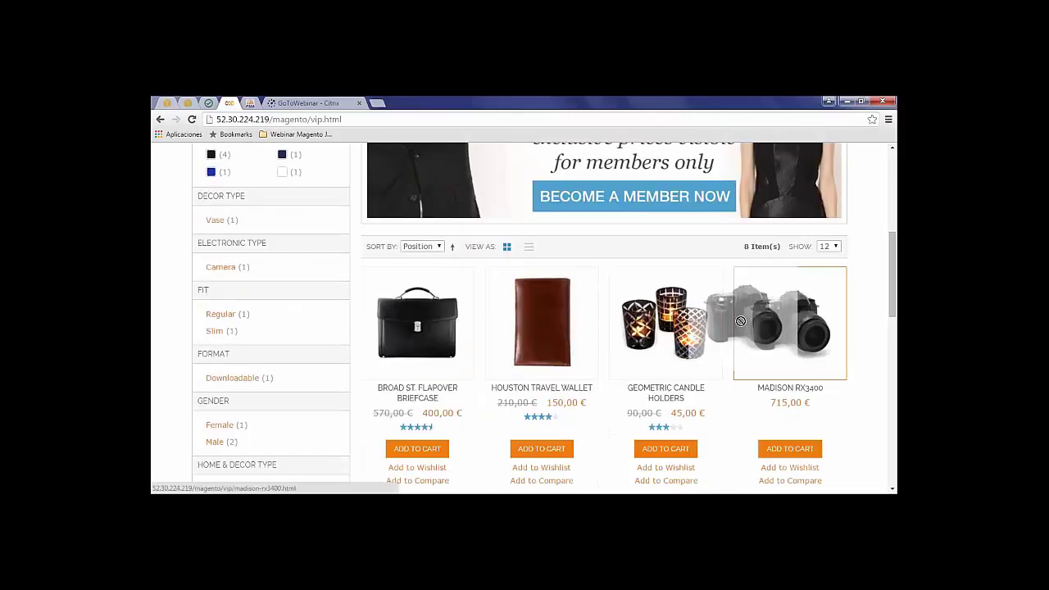
Open the Geometric Candle Holders product and add one to the shopping cart.
{"action": "left_click", "coordinate": [703, 328]}
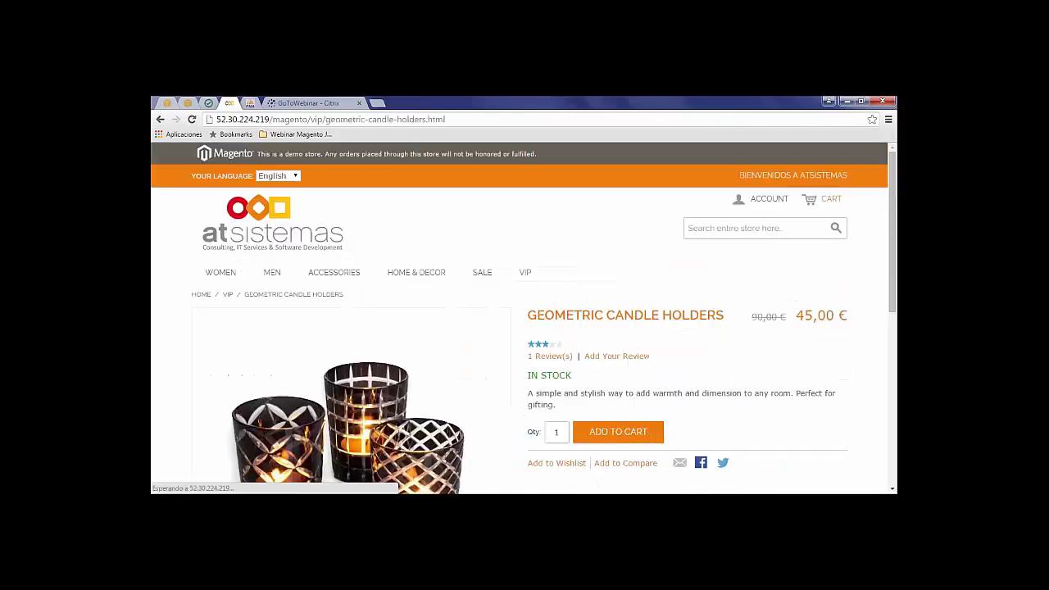
{"action": "scroll", "coordinate": [702, 329], "scroll_direction": "down", "scroll_amount": 3}
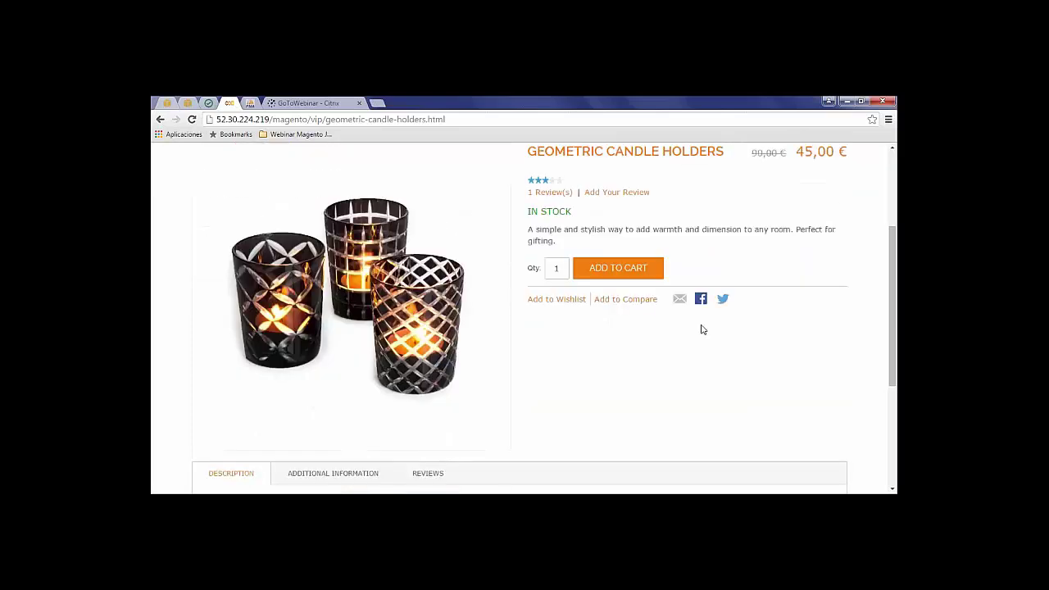
{"action": "left_click", "coordinate": [618, 273]}
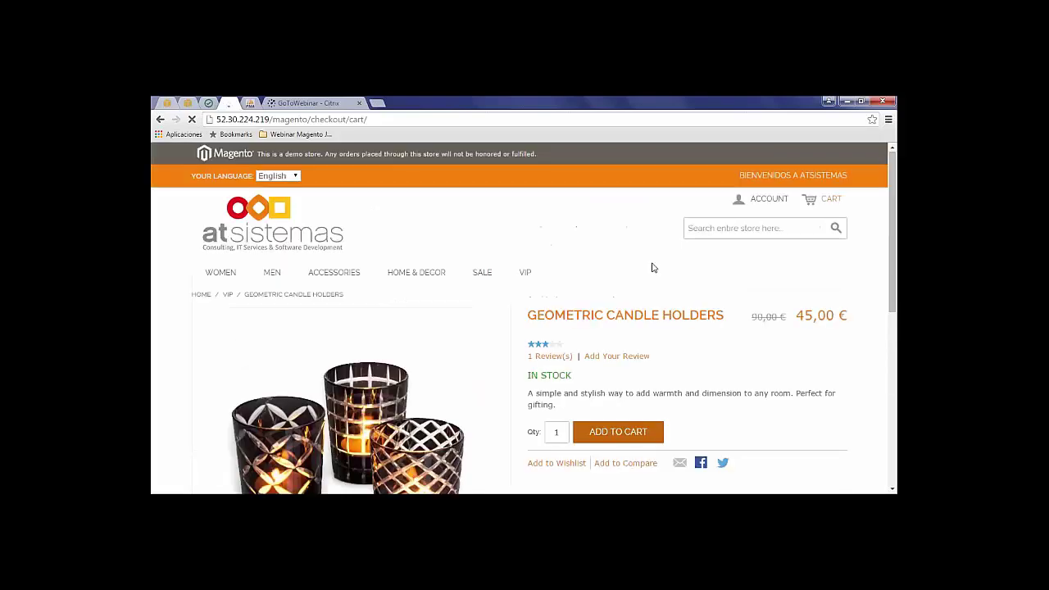
Review the shopping cart's item, shipping estimate and totals sections, and return to the store's home page.
{"action": "scroll", "coordinate": [817, 279], "scroll_direction": "down", "scroll_amount": 1}
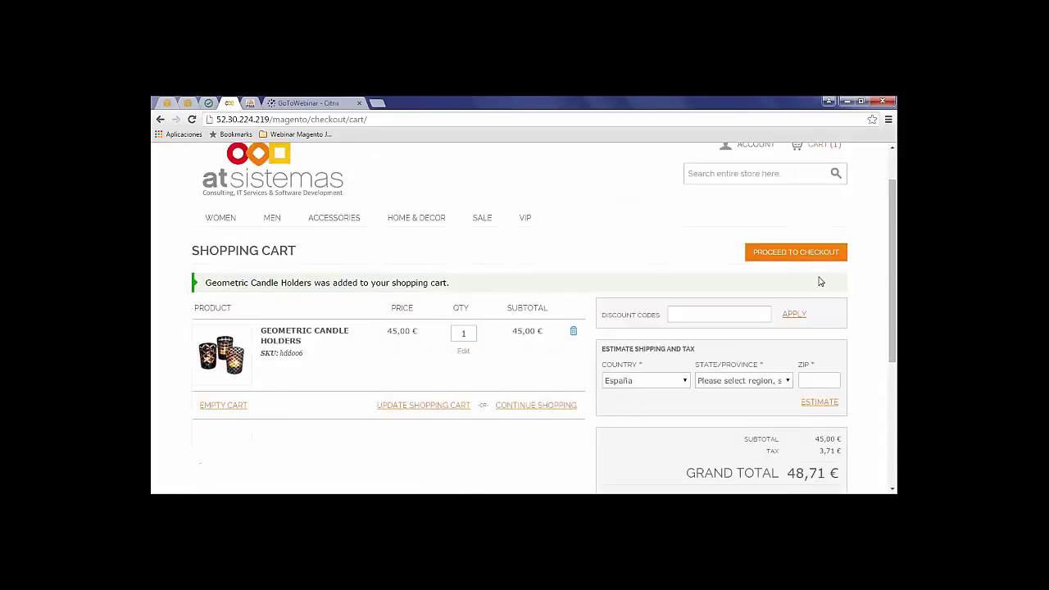
{"action": "scroll", "coordinate": [818, 282], "scroll_direction": "down", "scroll_amount": 2}
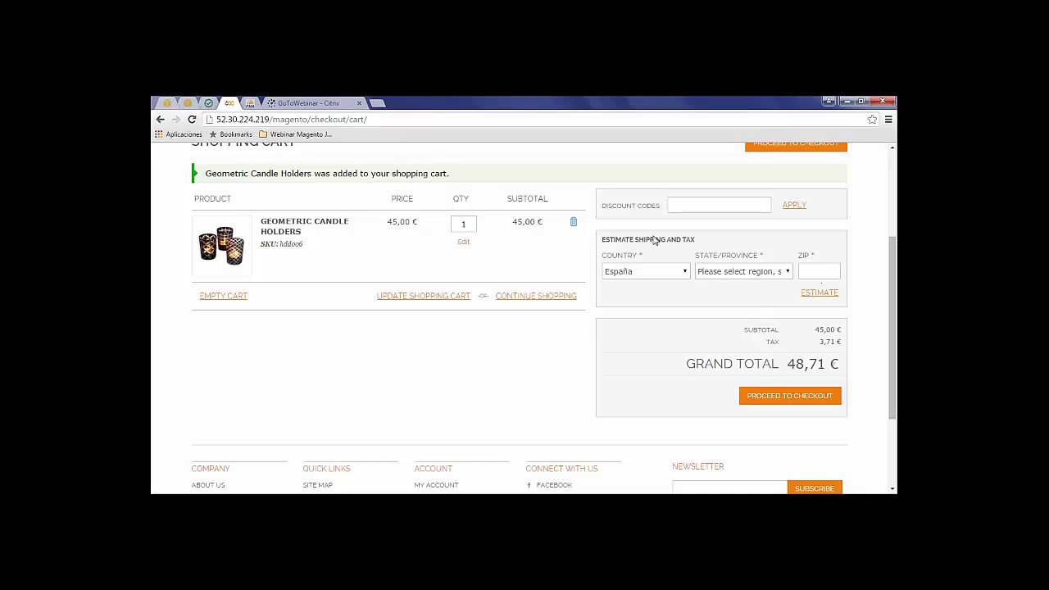
{"action": "left_click", "coordinate": [463, 225]}
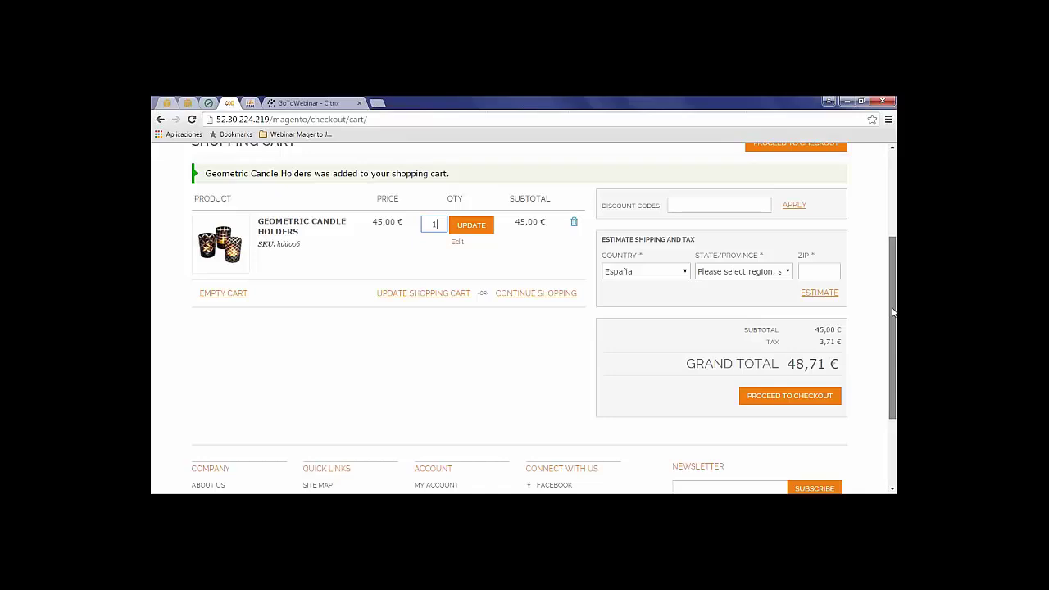
{"action": "left_click_drag", "start_coordinate": [893, 311], "coordinate": [896, 239]}
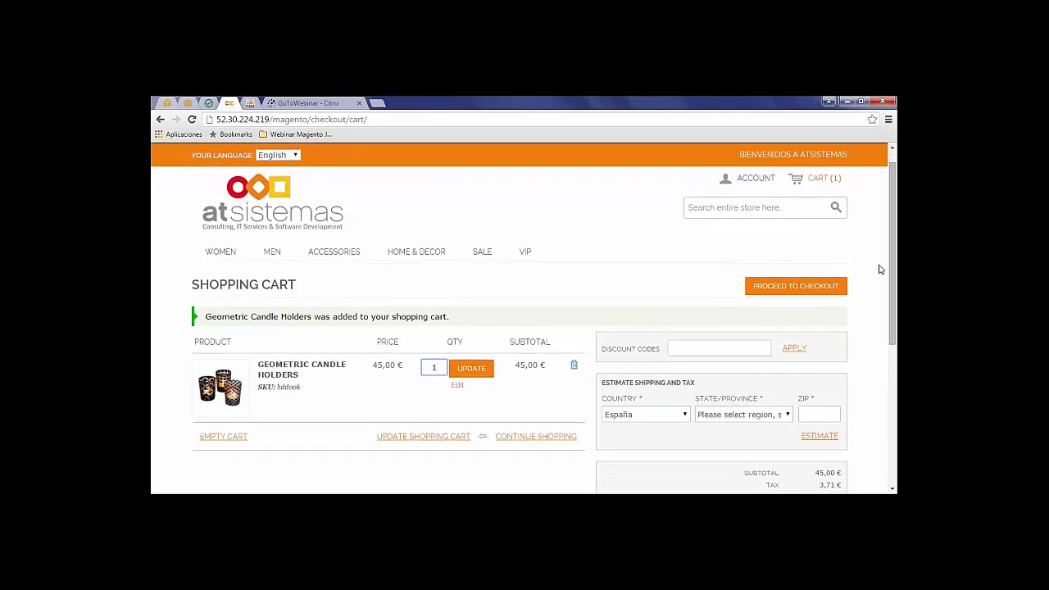
{"action": "left_click", "coordinate": [277, 198]}
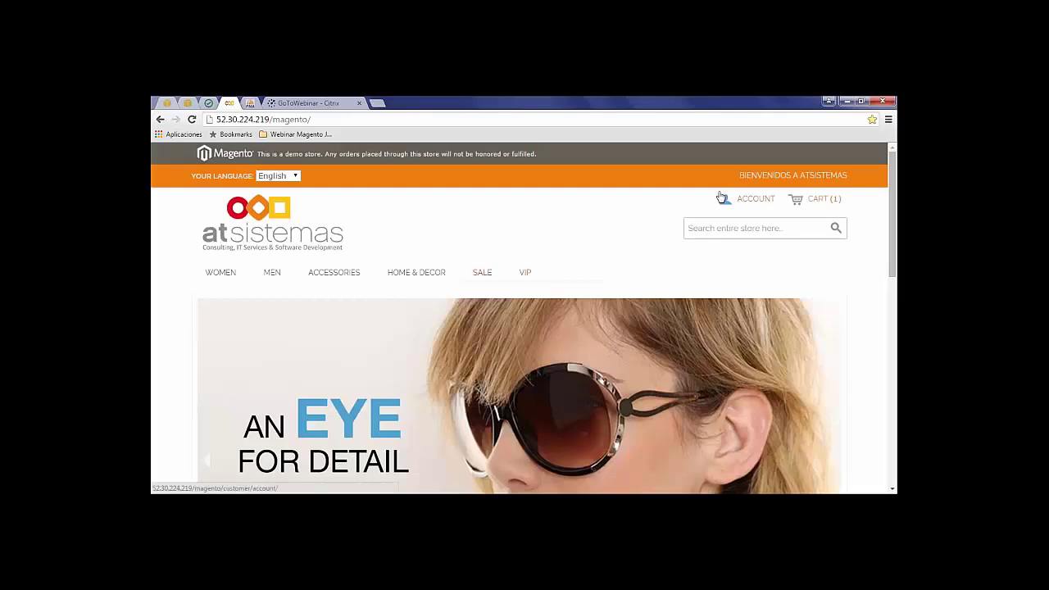
Switch to Bamboo and open the configuration of the WEBINAR JMETER PLAN.
{"action": "left_click", "coordinate": [207, 104]}
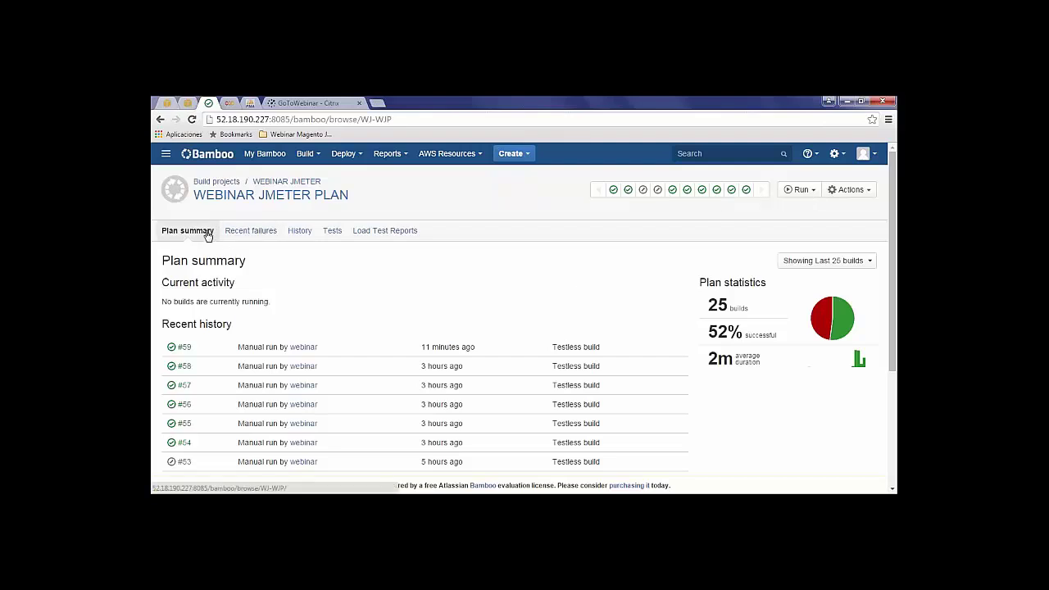
{"action": "left_click", "coordinate": [857, 190]}
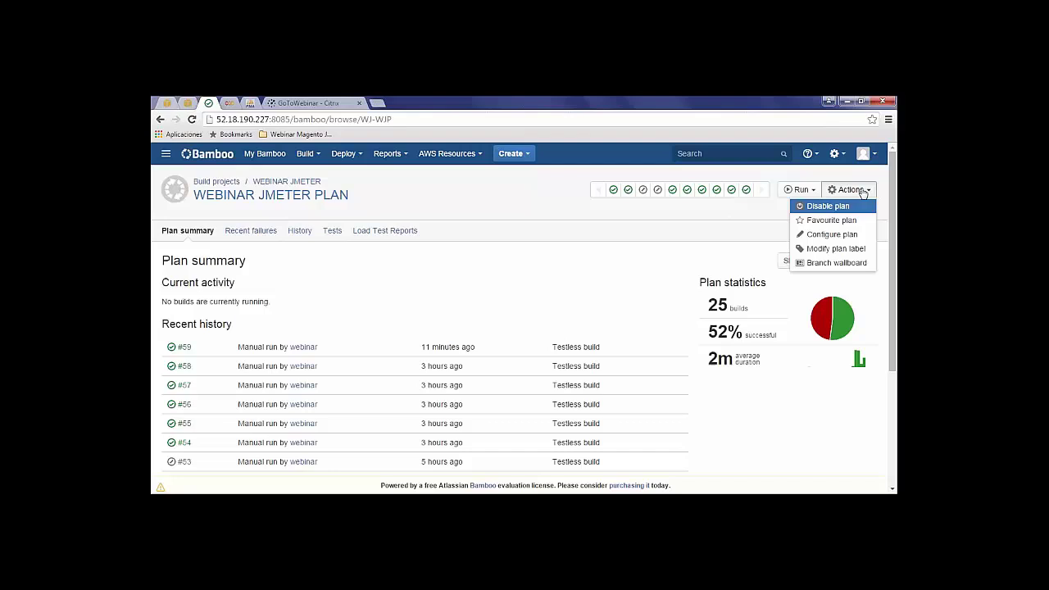
{"action": "left_click", "coordinate": [848, 236]}
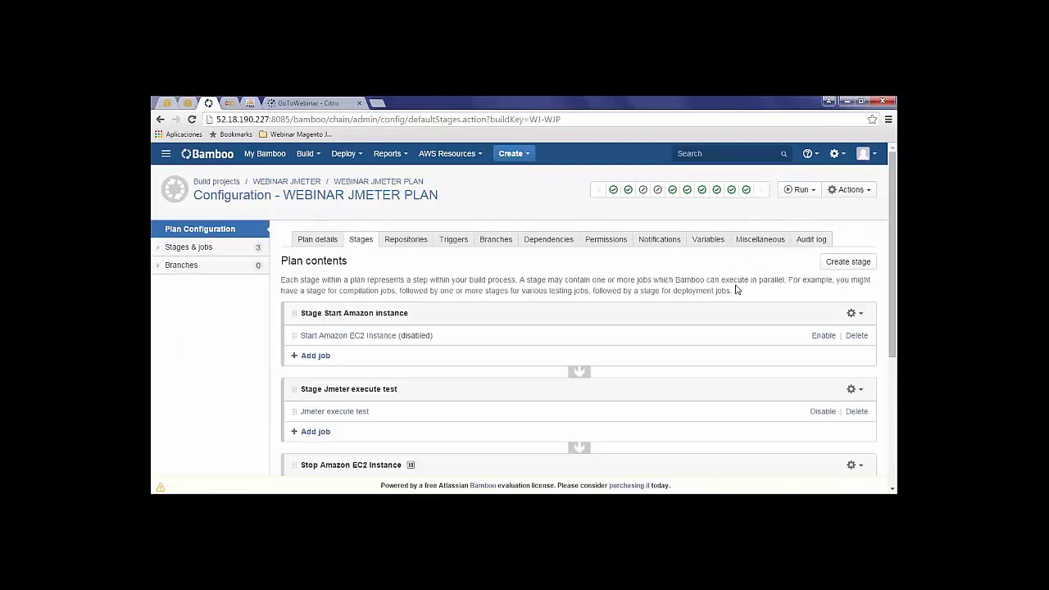
Disable the Jmeter execute test job and enable the Start Amazon EC2 Instance job in the plan's stages.
{"action": "scroll", "coordinate": [736, 288], "scroll_direction": "down", "scroll_amount": 1}
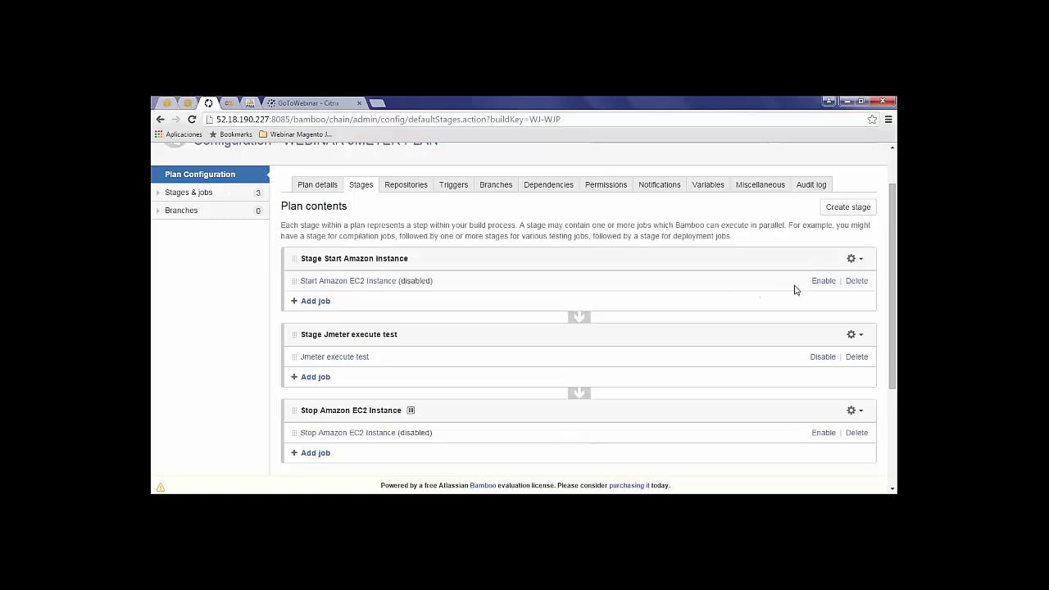
{"action": "scroll", "coordinate": [795, 290], "scroll_direction": "down", "scroll_amount": 1}
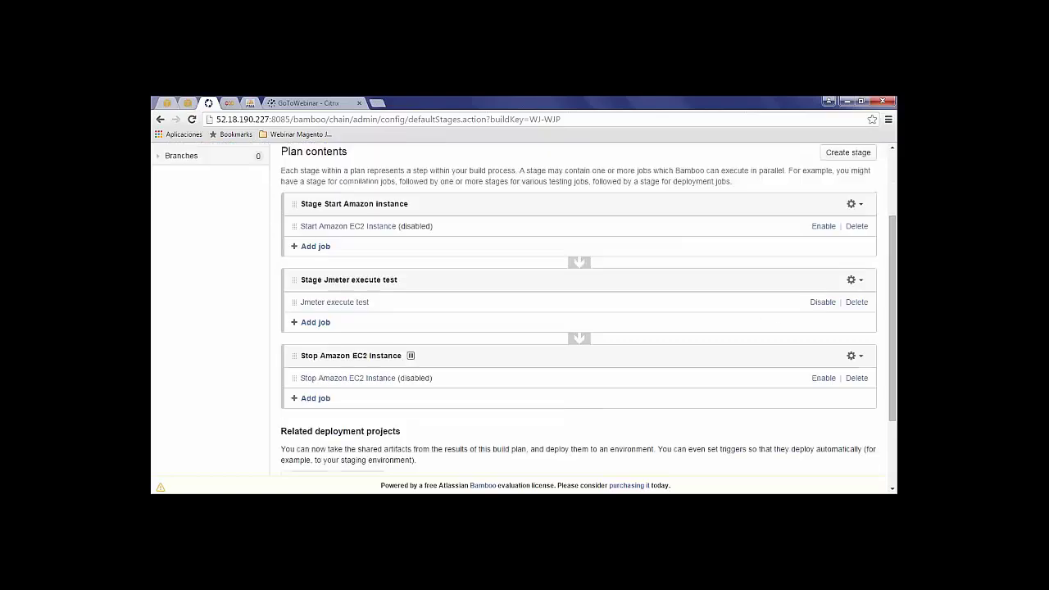
{"action": "left_click", "coordinate": [825, 303]}
{"action": "left_click", "coordinate": [823, 230]}
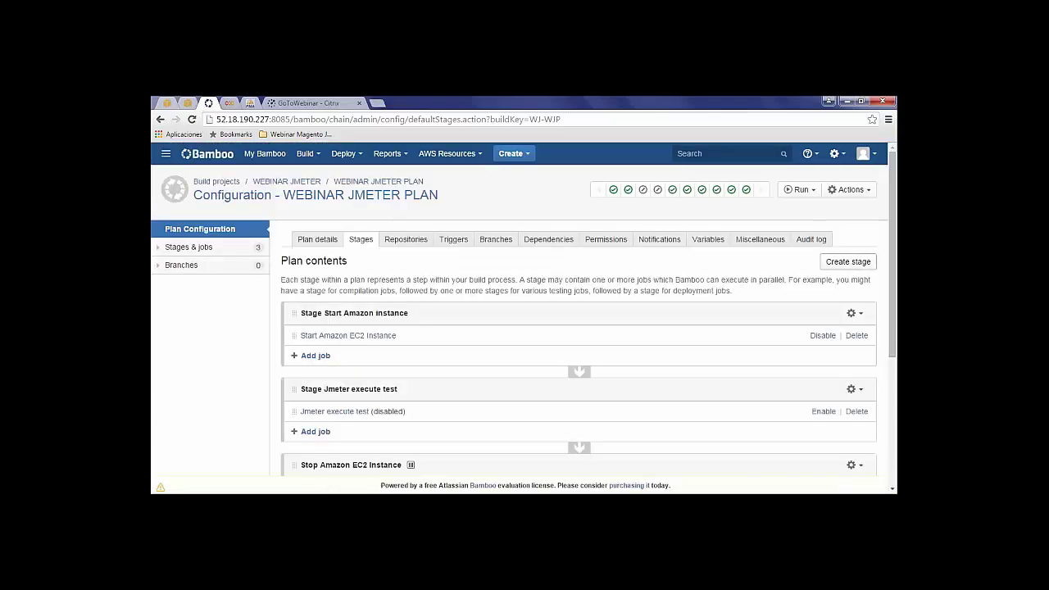
Review the plan's stages and check the states of the webinar project's instances in the AWS EC2 console.
{"action": "scroll", "coordinate": [893, 284], "scroll_direction": "down", "scroll_amount": 2}
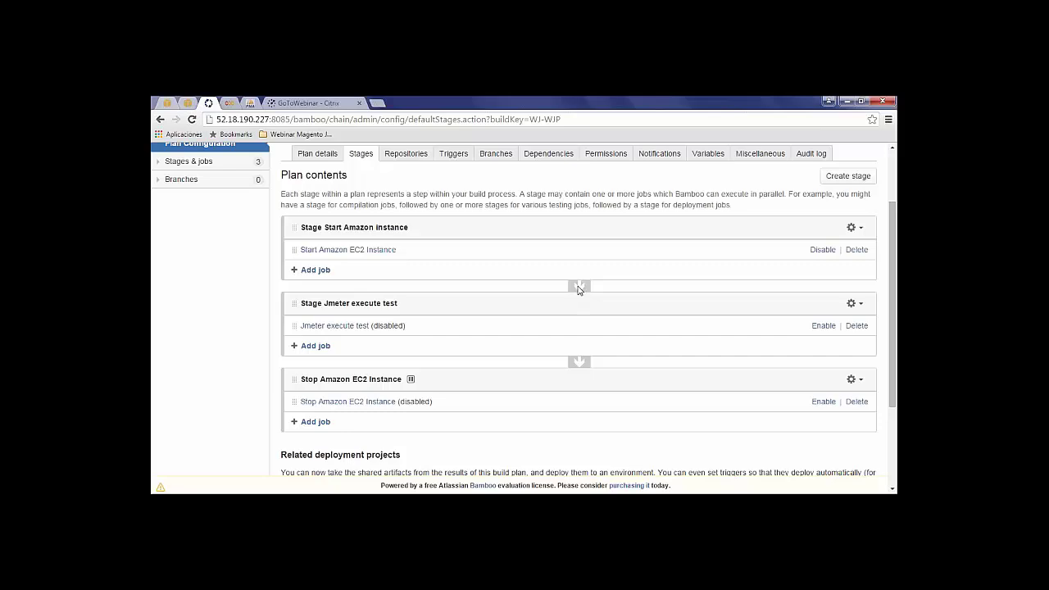
{"action": "scroll", "coordinate": [578, 290], "scroll_direction": "up", "scroll_amount": 2}
{"action": "scroll", "coordinate": [578, 290], "scroll_direction": "down", "scroll_amount": 2}
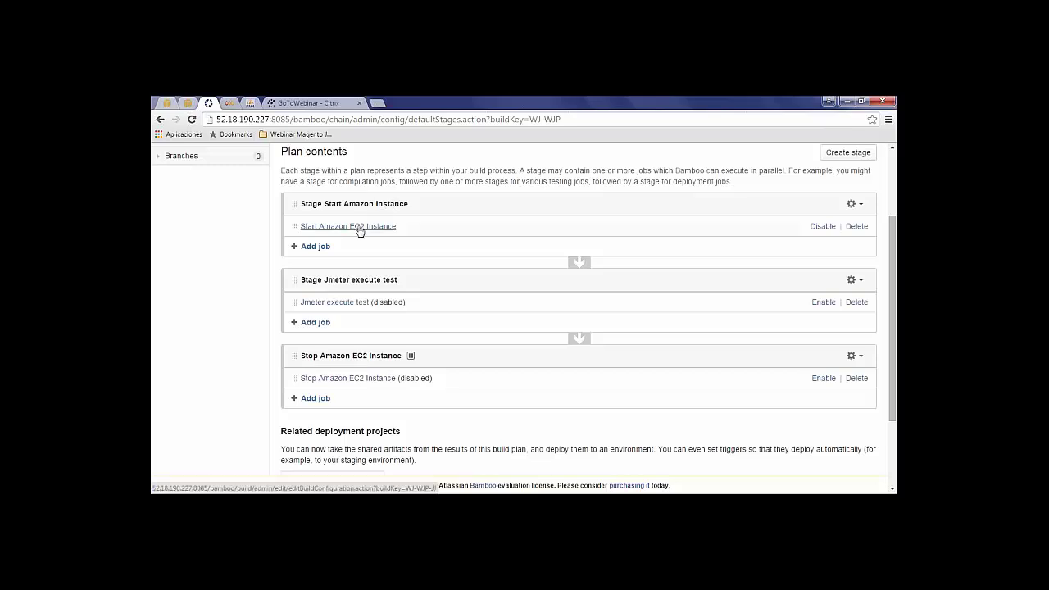
{"action": "left_click", "coordinate": [168, 104]}
{"action": "left_click", "coordinate": [838, 188]}
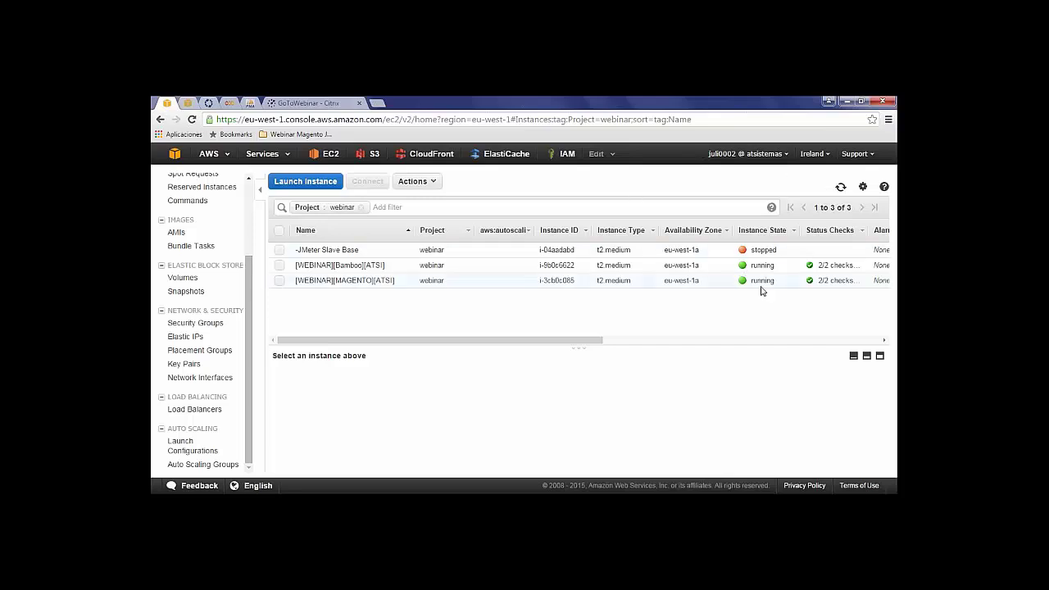
Switch back to Bamboo, view the Start Amazon EC2 Instance job's tasks and return to the plan's stages.
{"action": "left_click", "coordinate": [210, 104]}
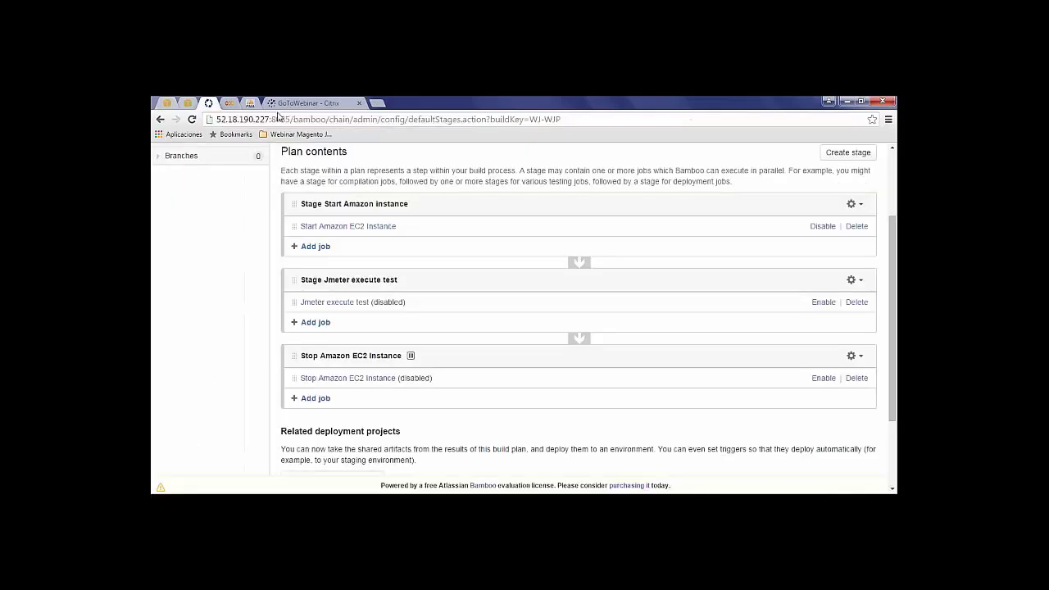
{"action": "left_click", "coordinate": [367, 230]}
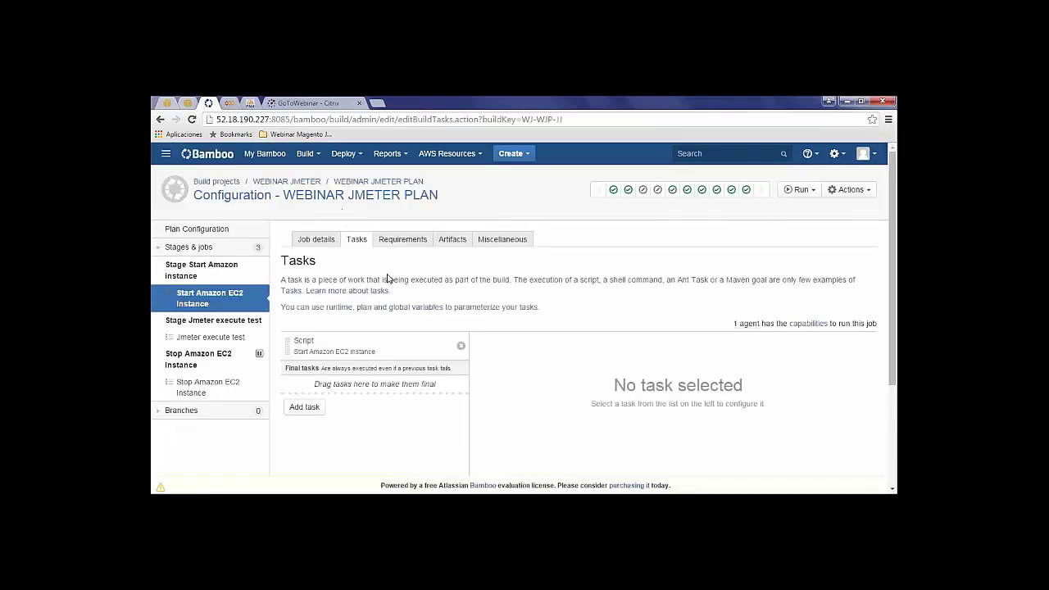
{"action": "left_click", "coordinate": [844, 189]}
{"action": "left_click", "coordinate": [800, 190]}
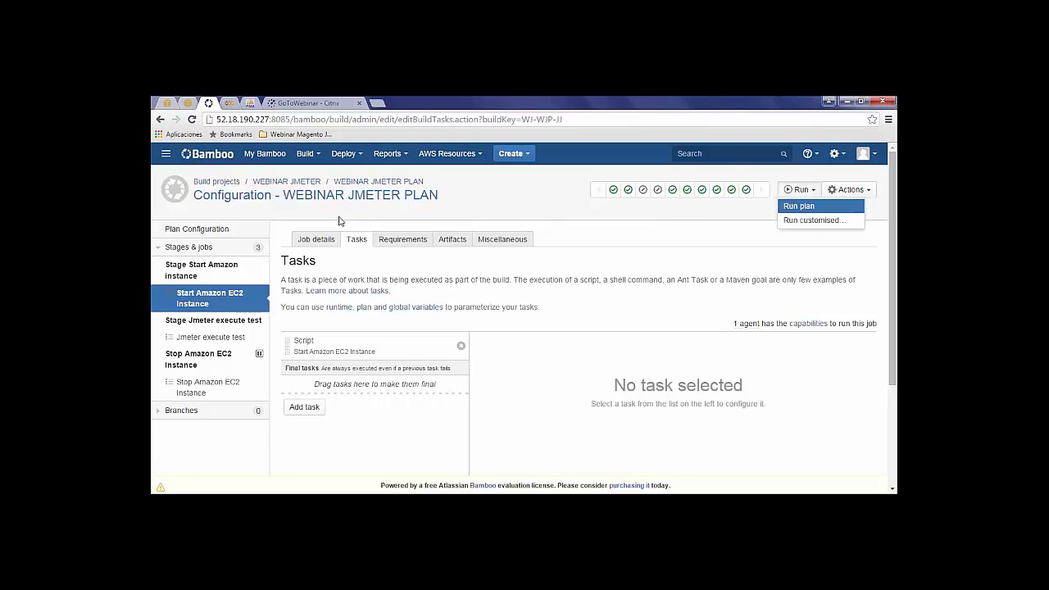
{"action": "left_click", "coordinate": [316, 195]}
{"action": "scroll", "coordinate": [341, 165], "scroll_direction": "down", "scroll_amount": 3}
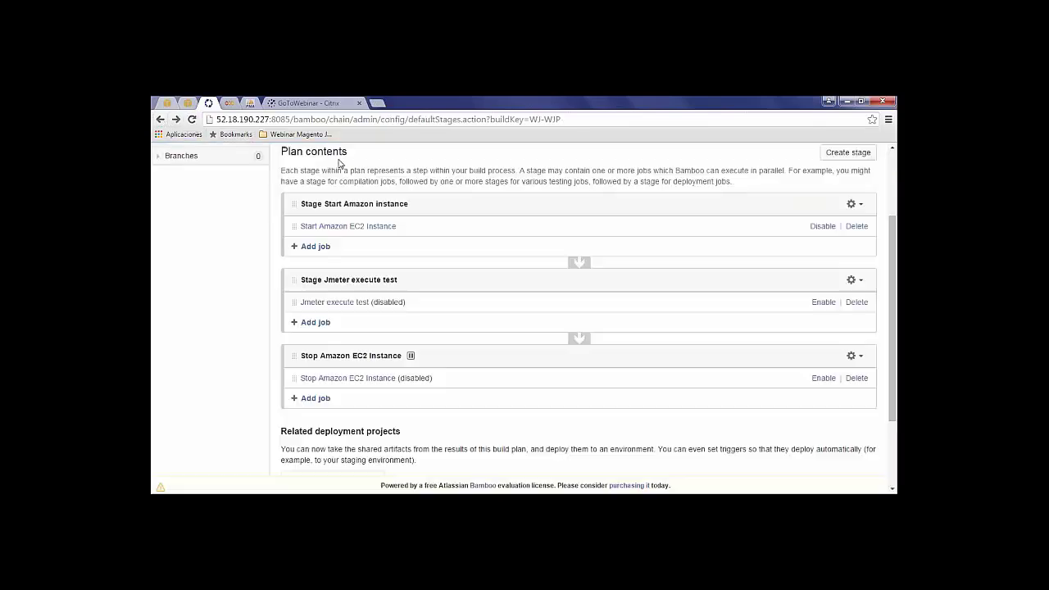
{"action": "scroll", "coordinate": [548, 258], "scroll_direction": "up", "scroll_amount": 3}
Run the WEBINAR JMETER PLAN with its enabled Start Amazon EC2 Instance job.
{"action": "left_click", "coordinate": [846, 191]}
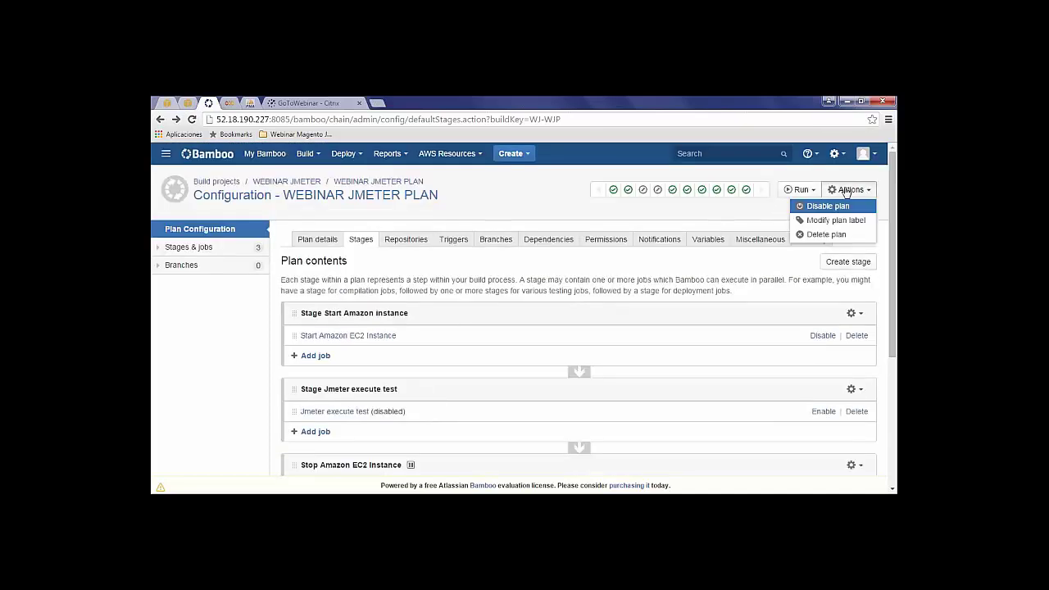
{"action": "left_click", "coordinate": [794, 191]}
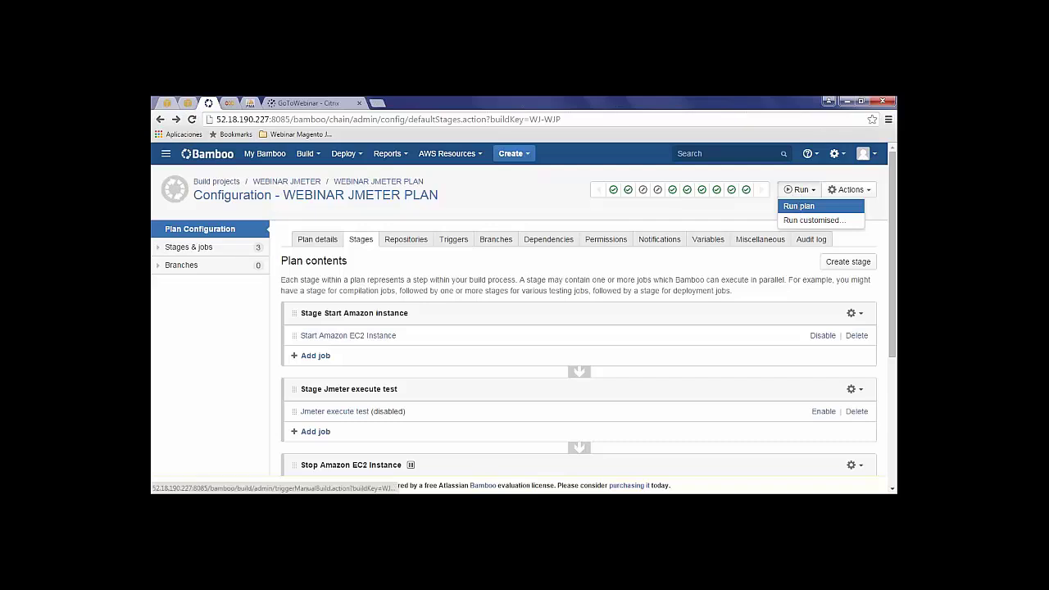
{"action": "left_click", "coordinate": [799, 204]}
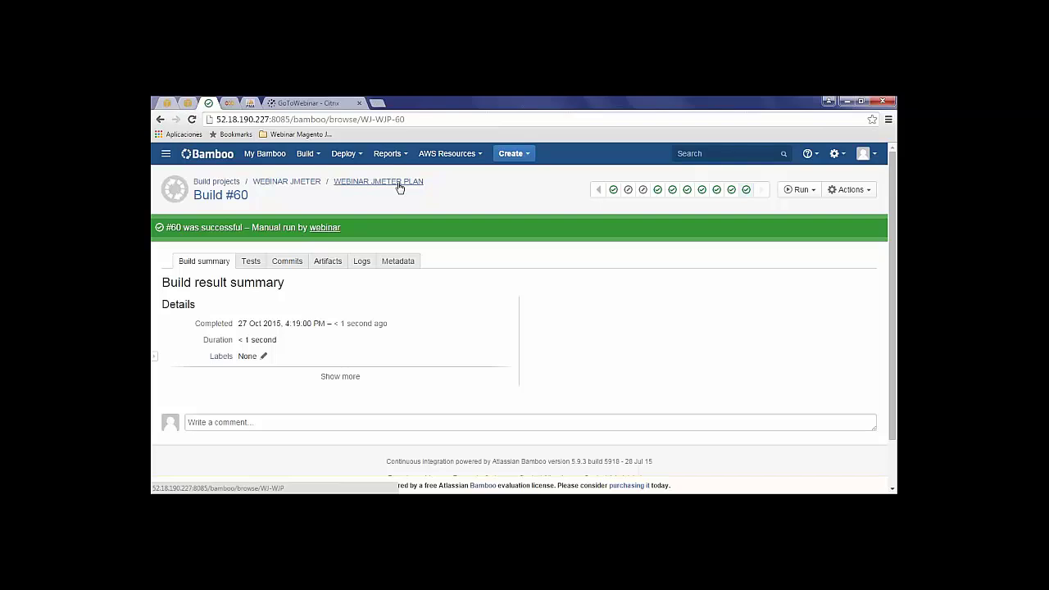
Switch to the AWS EC2 console and refresh the webinar instance list to check the instance states.
{"action": "left_click", "coordinate": [168, 104]}
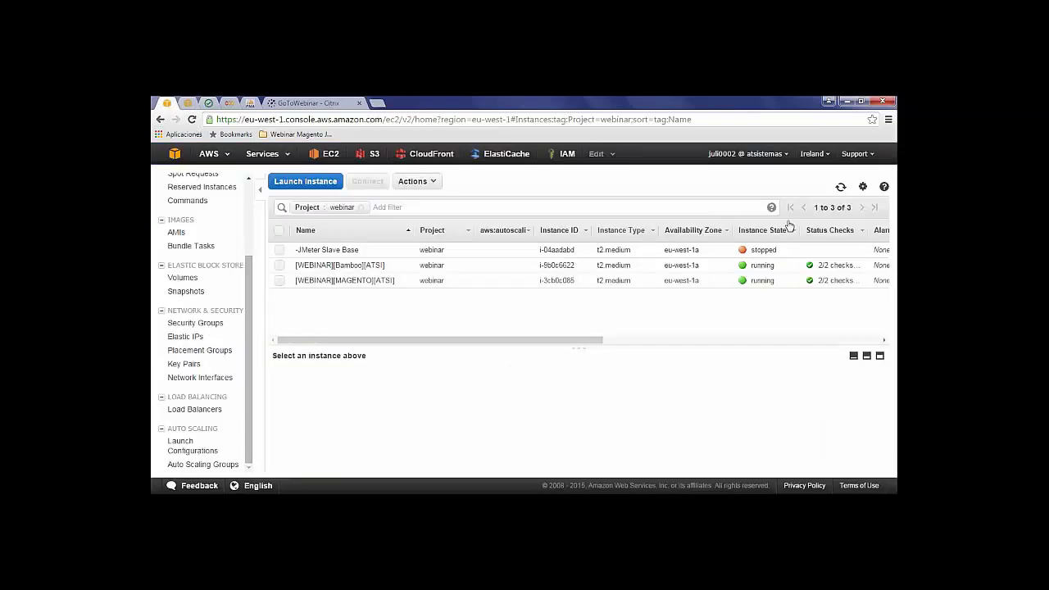
{"action": "left_click", "coordinate": [841, 187]}
{"action": "left_click", "coordinate": [840, 186]}
{"action": "left_click", "coordinate": [840, 188]}
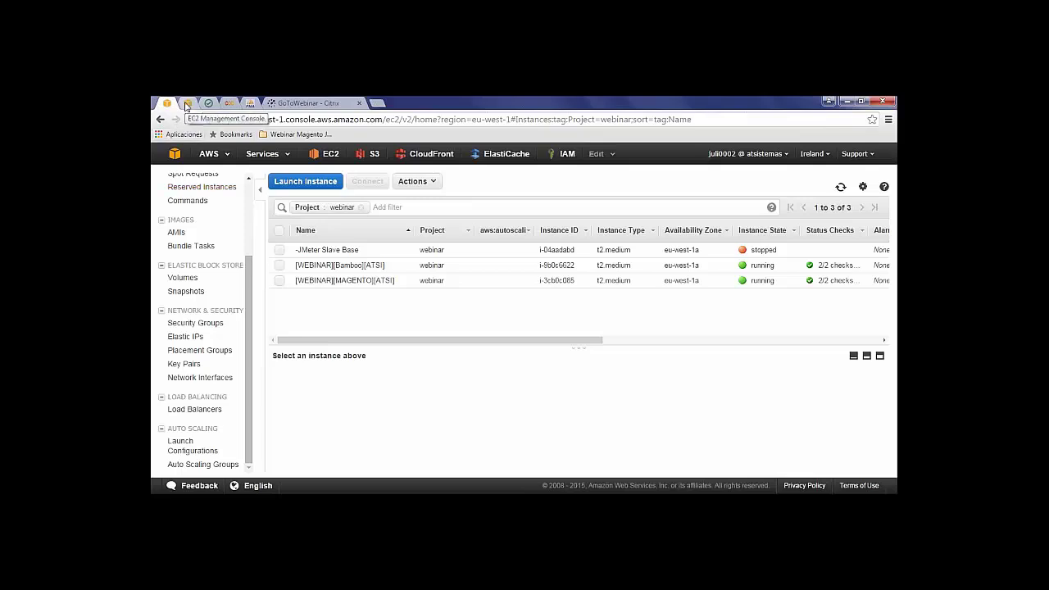
Refresh the Auto Scaling groups page and check the activity history of webinar-magento-jmeter-slave-asg.
{"action": "left_click", "coordinate": [187, 105]}
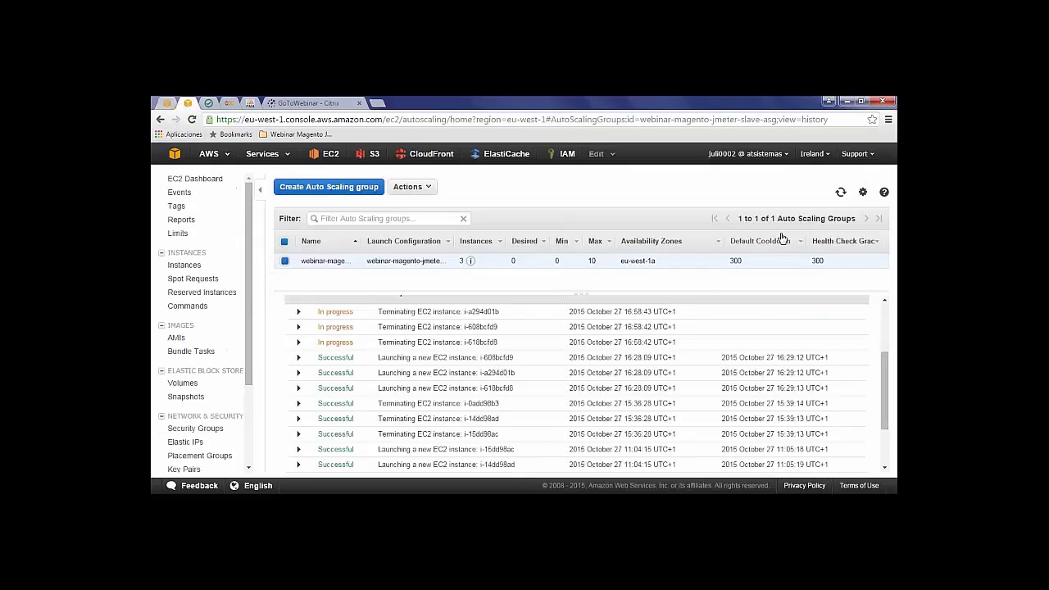
{"action": "left_click", "coordinate": [841, 192]}
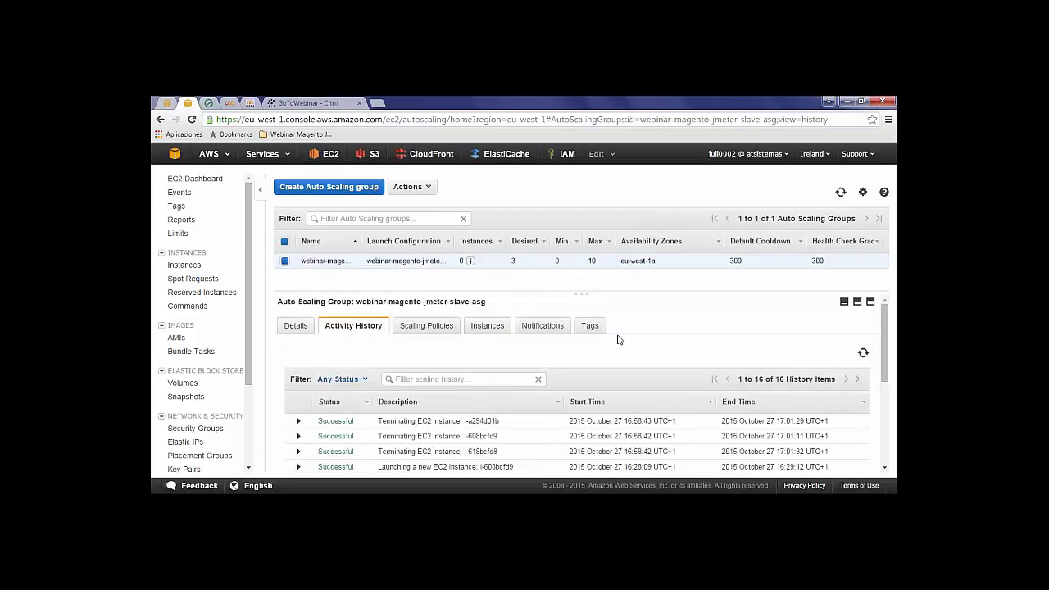
{"action": "left_click", "coordinate": [841, 192]}
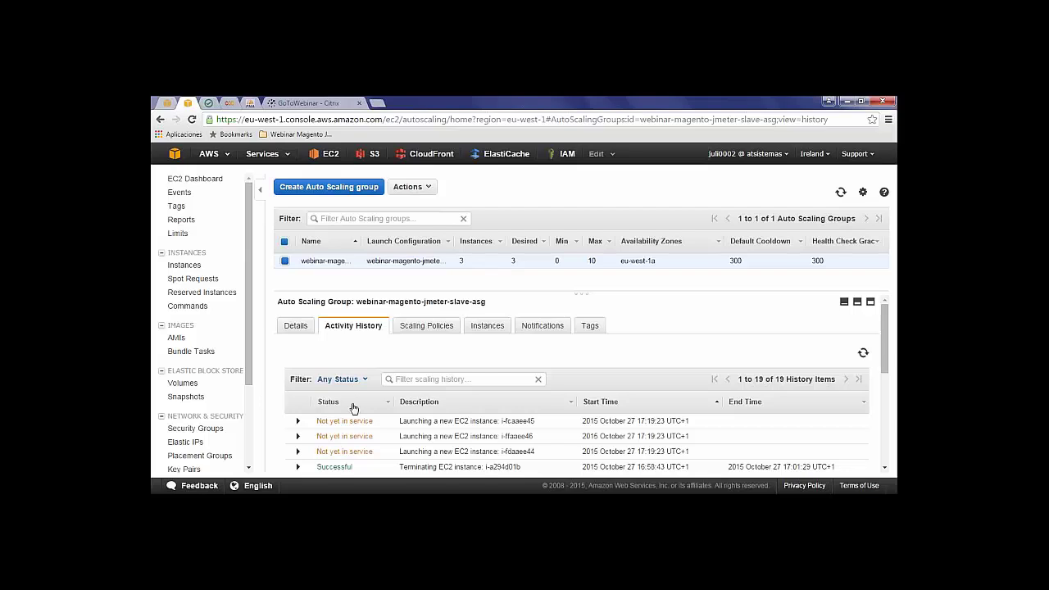
Switch to the EC2 instance list and refresh it to look for the newly launched slave instances.
{"action": "left_click", "coordinate": [170, 105]}
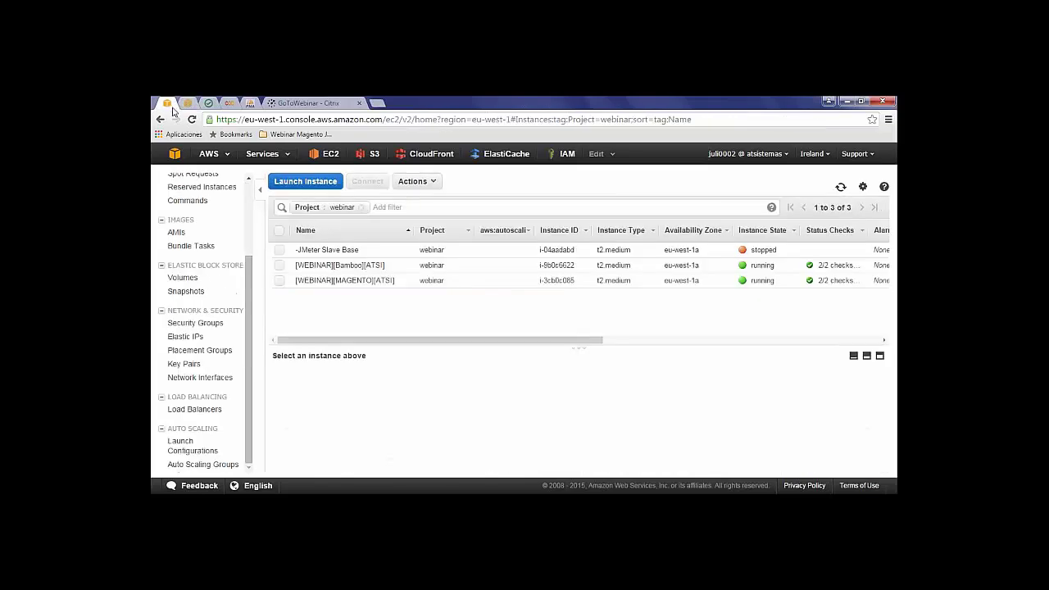
{"action": "left_click", "coordinate": [840, 189]}
{"action": "left_click", "coordinate": [840, 189]}
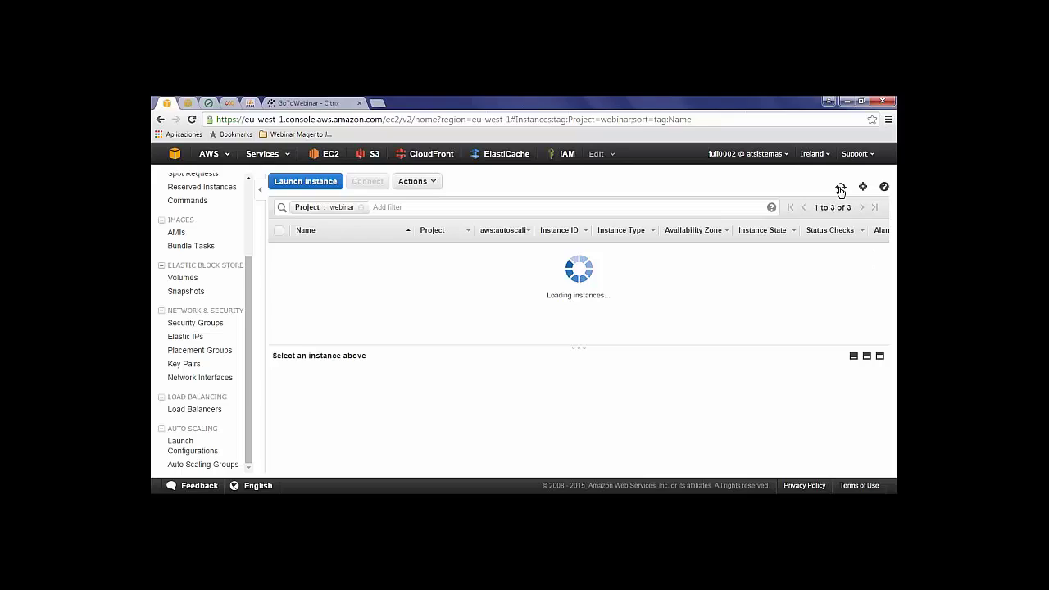
Return to the Auto Scaling group's activity history and read the cause details of the newest instance launch.
{"action": "left_click", "coordinate": [189, 104]}
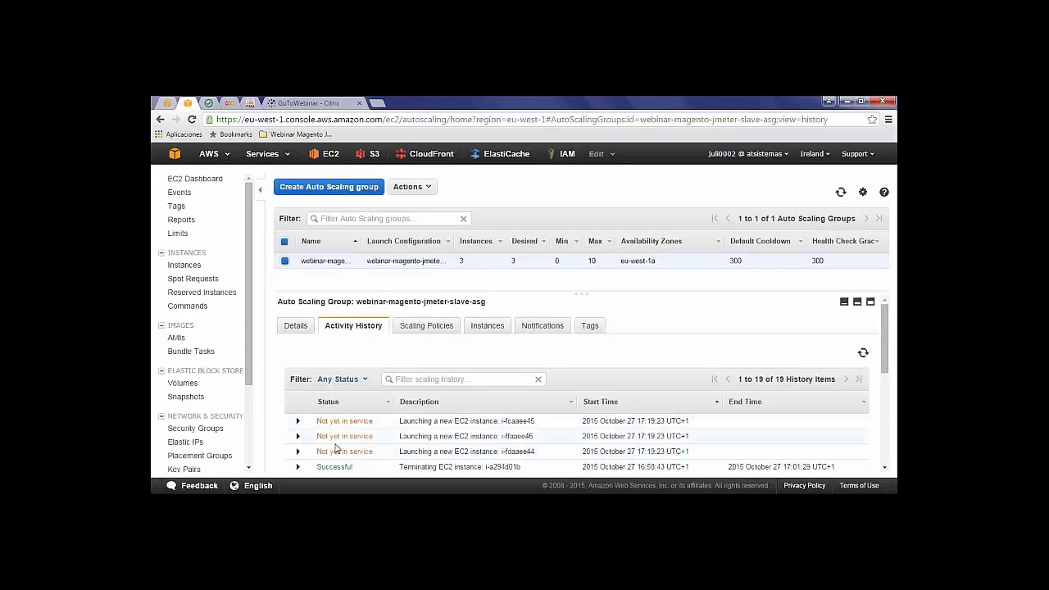
{"action": "left_click", "coordinate": [321, 420]}
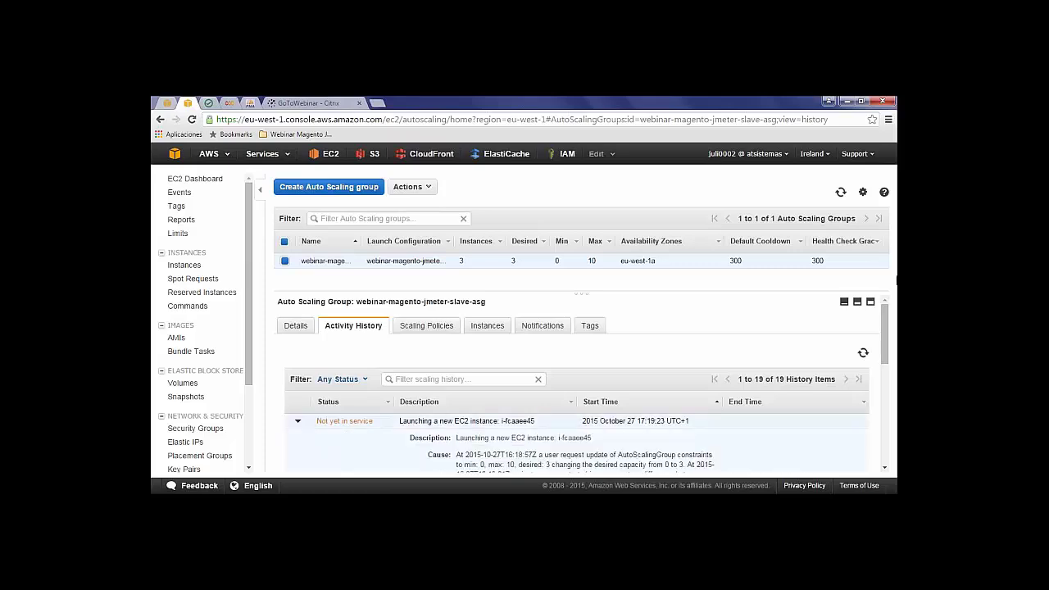
{"action": "scroll", "coordinate": [300, 443], "scroll_direction": "down", "scroll_amount": 3}
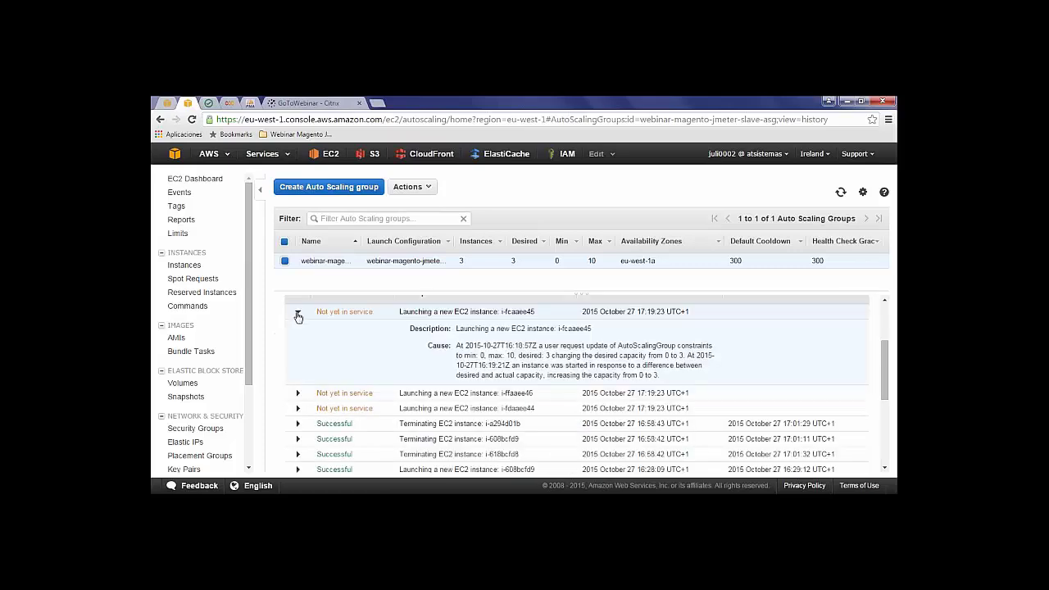
{"action": "left_click", "coordinate": [298, 311]}
Refresh the Auto Scaling group's data and activity history to check the launch statuses, enlarging the details pane slightly.
{"action": "left_click", "coordinate": [840, 192]}
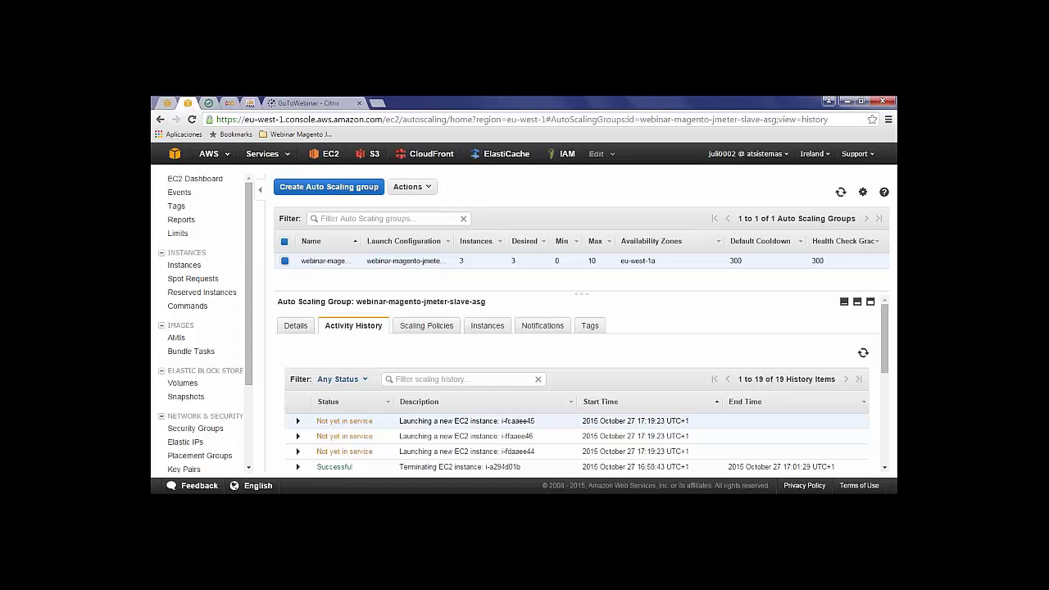
{"action": "left_click", "coordinate": [842, 194]}
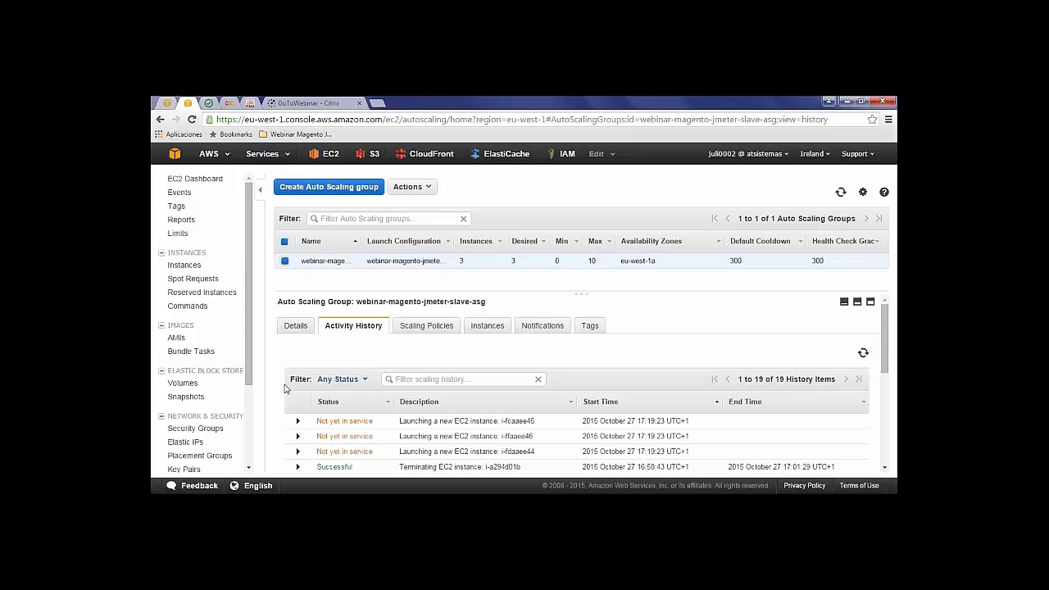
{"action": "left_click_drag", "start_coordinate": [310, 291], "coordinate": [312, 278]}
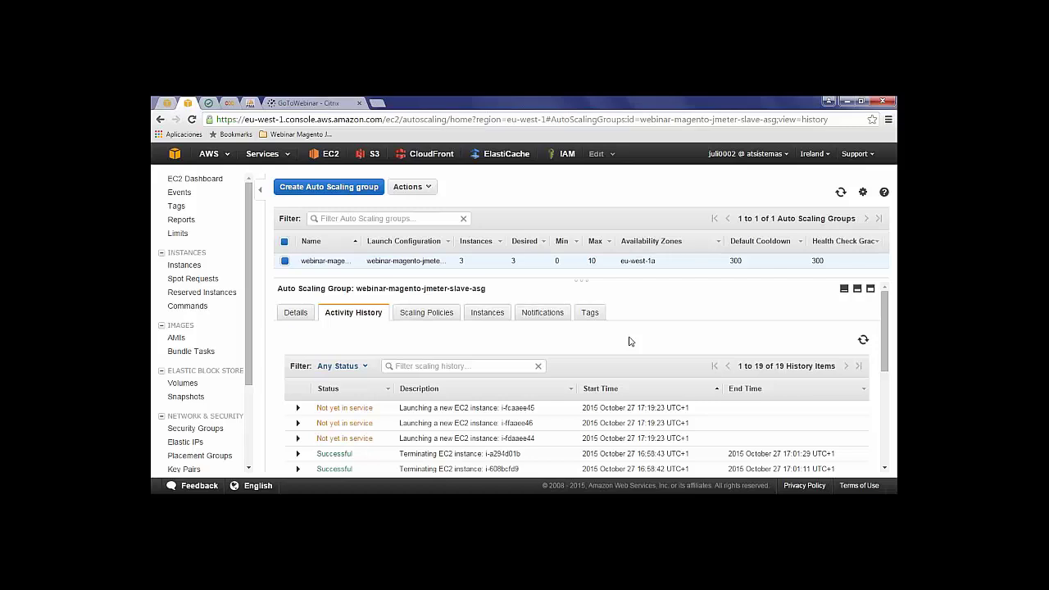
{"action": "left_click", "coordinate": [862, 339]}
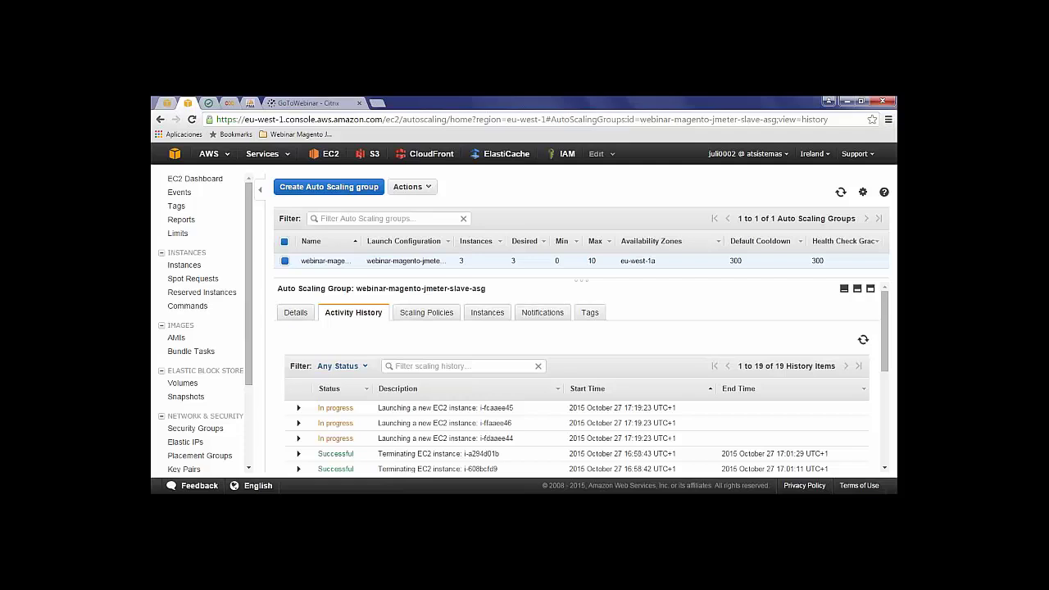
Refresh the webinar instance list, enlarge it to show every row, and select the three unnamed auto-scaled instances.
{"action": "left_click", "coordinate": [170, 104]}
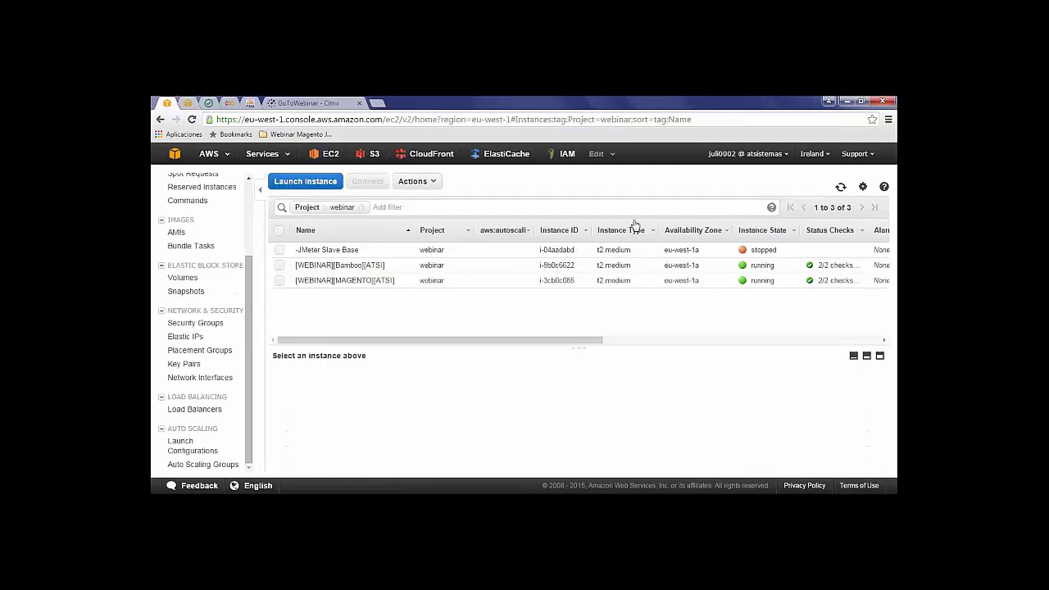
{"action": "left_click", "coordinate": [841, 188]}
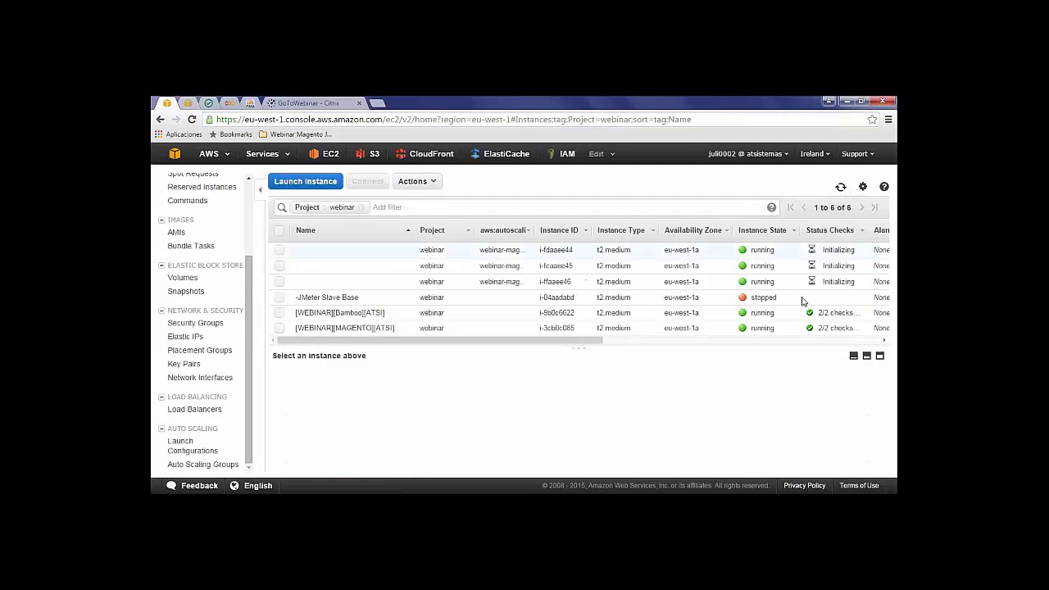
{"action": "left_click_drag", "start_coordinate": [794, 343], "coordinate": [793, 359]}
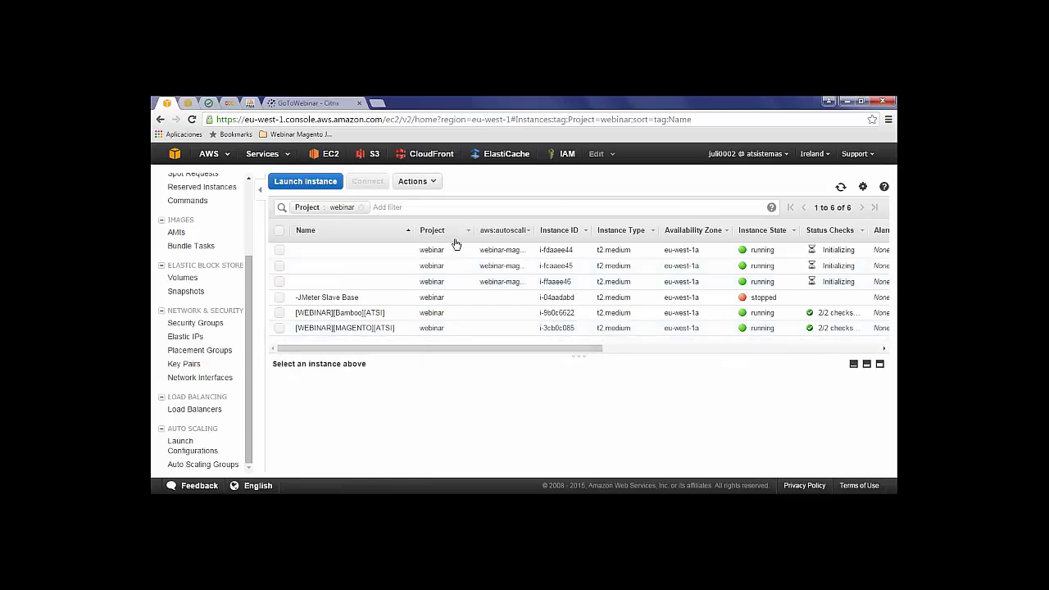
{"action": "mouse_move", "coordinate": [294, 257]}
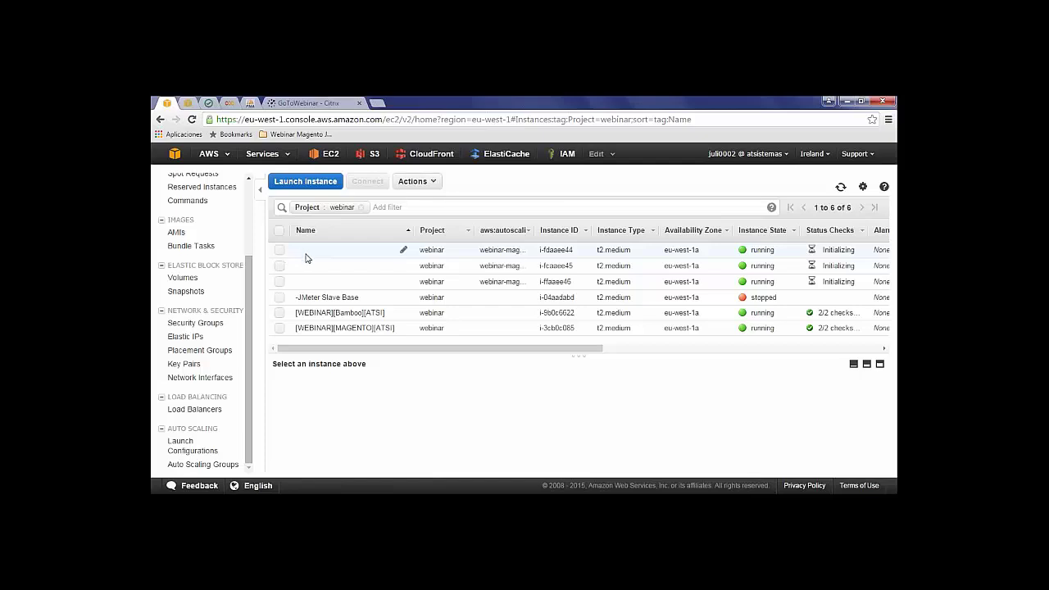
{"action": "left_click_drag", "start_coordinate": [316, 352], "coordinate": [278, 322]}
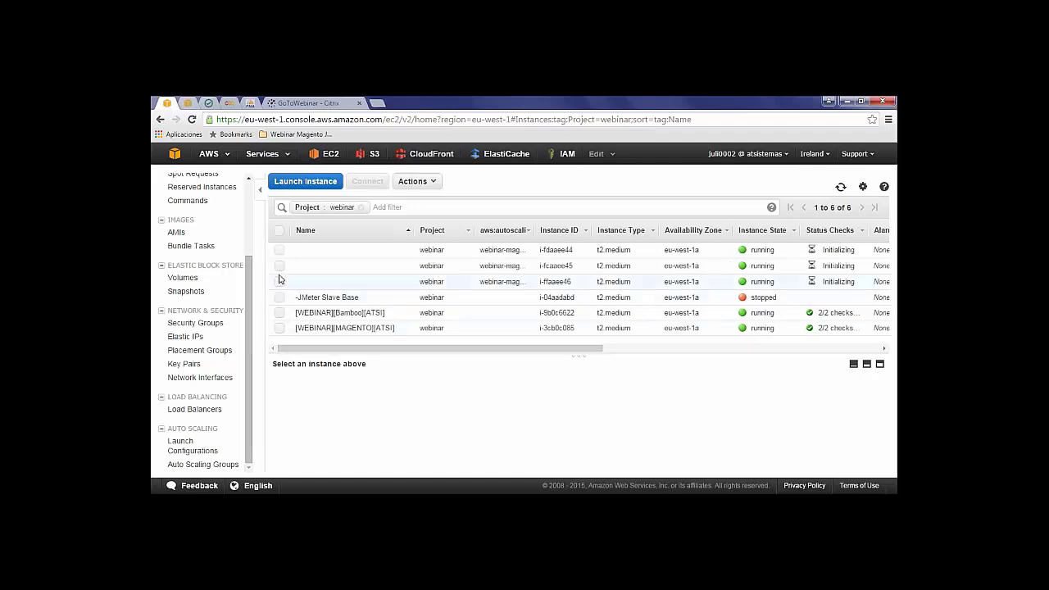
{"action": "left_click", "coordinate": [279, 281]}
{"action": "left_click", "coordinate": [278, 266]}
{"action": "left_click", "coordinate": [279, 250]}
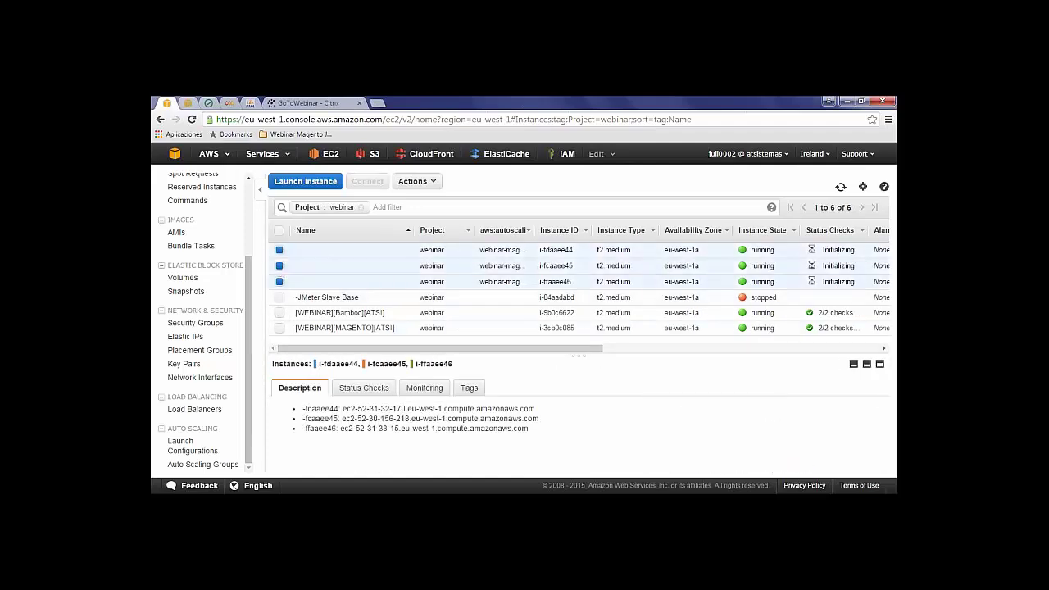
Go back to the Auto Scaling groups page and refresh it to recheck the three launch activities.
{"action": "left_click", "coordinate": [190, 104]}
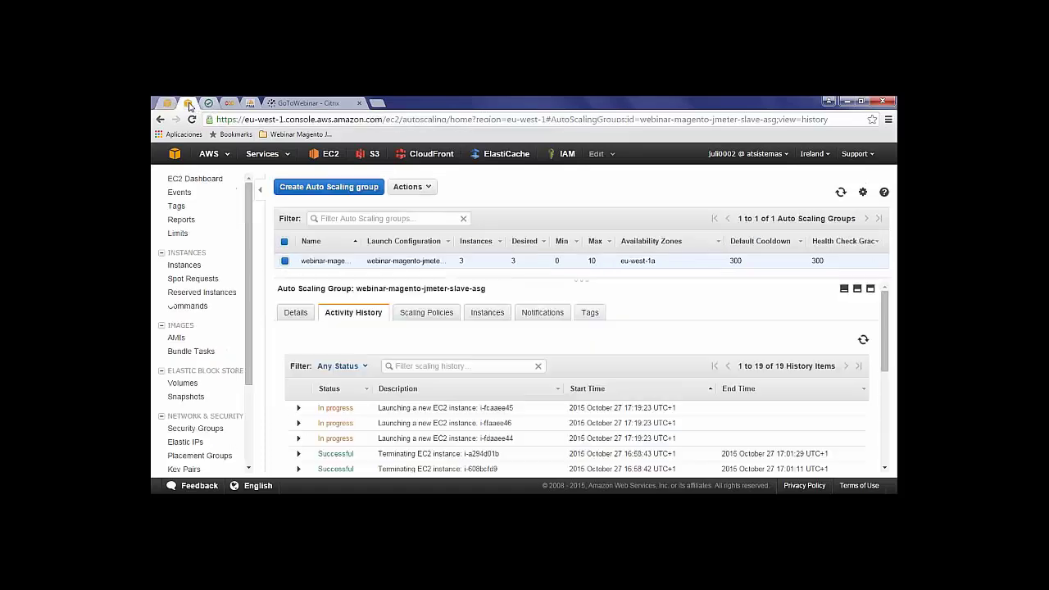
{"action": "left_click", "coordinate": [841, 191]}
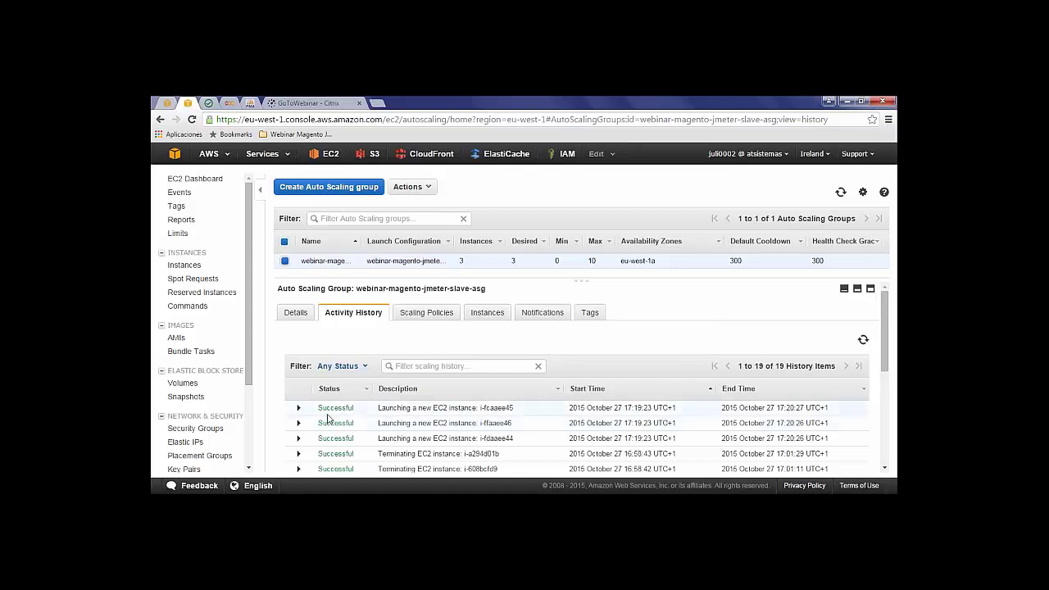
Switch to Bamboo and open the configuration of the WEBINAR JMETER PLAN from its plan summary.
{"action": "left_click", "coordinate": [208, 104]}
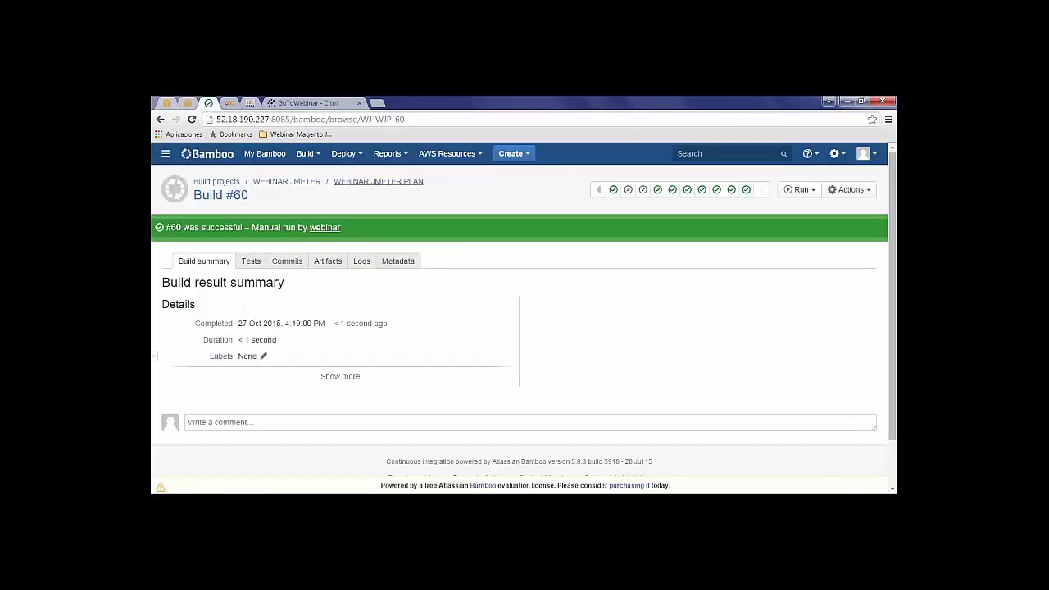
{"action": "left_click", "coordinate": [378, 181]}
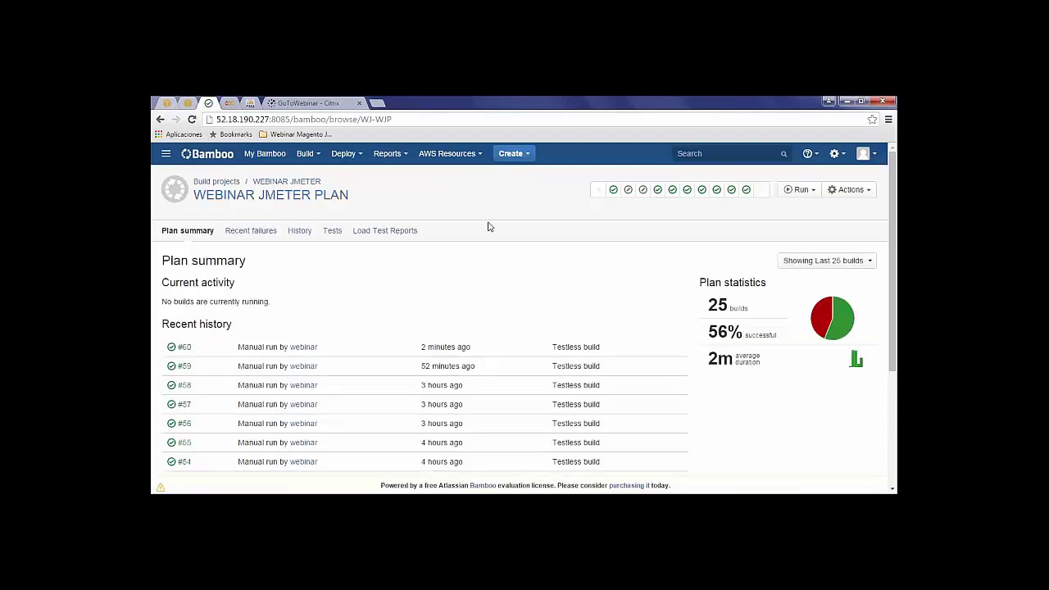
{"action": "left_click", "coordinate": [851, 191]}
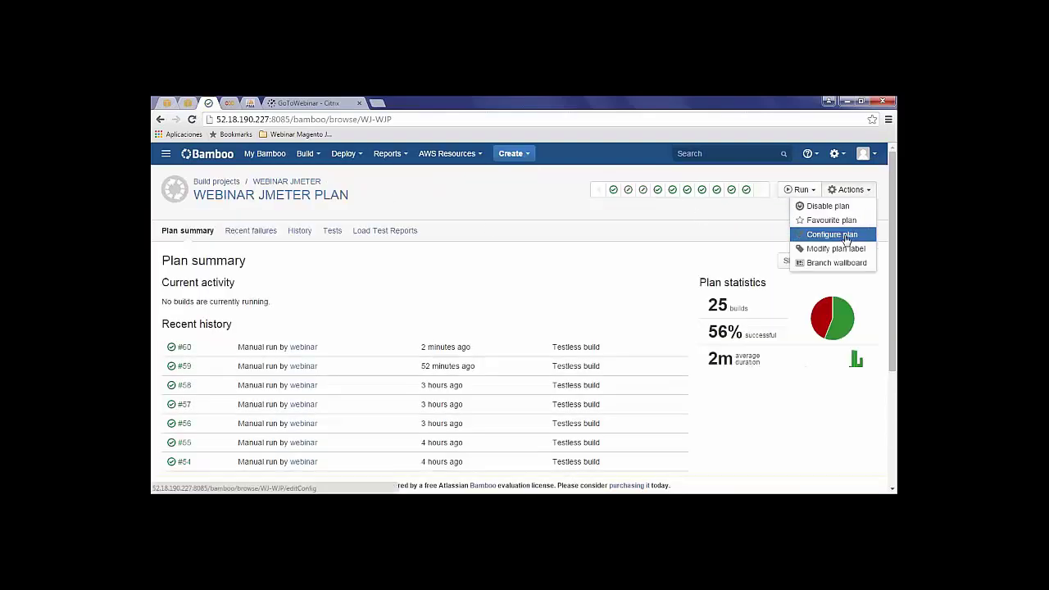
{"action": "left_click", "coordinate": [831, 235]}
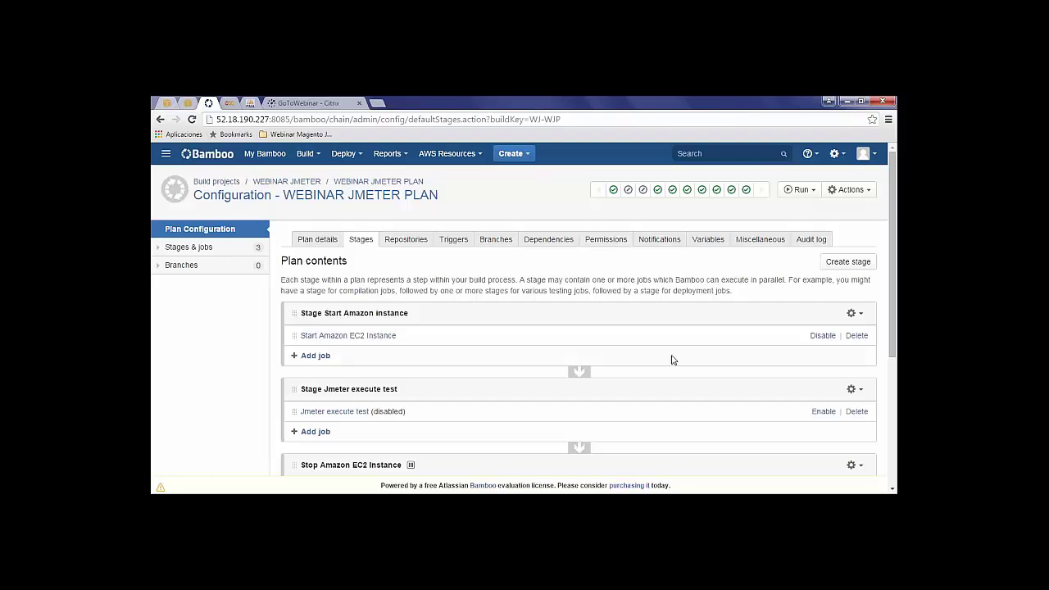
Disable the Start Amazon EC2 Instance job and enable the Jmeter execute test job in the plan's stages.
{"action": "left_click", "coordinate": [822, 335]}
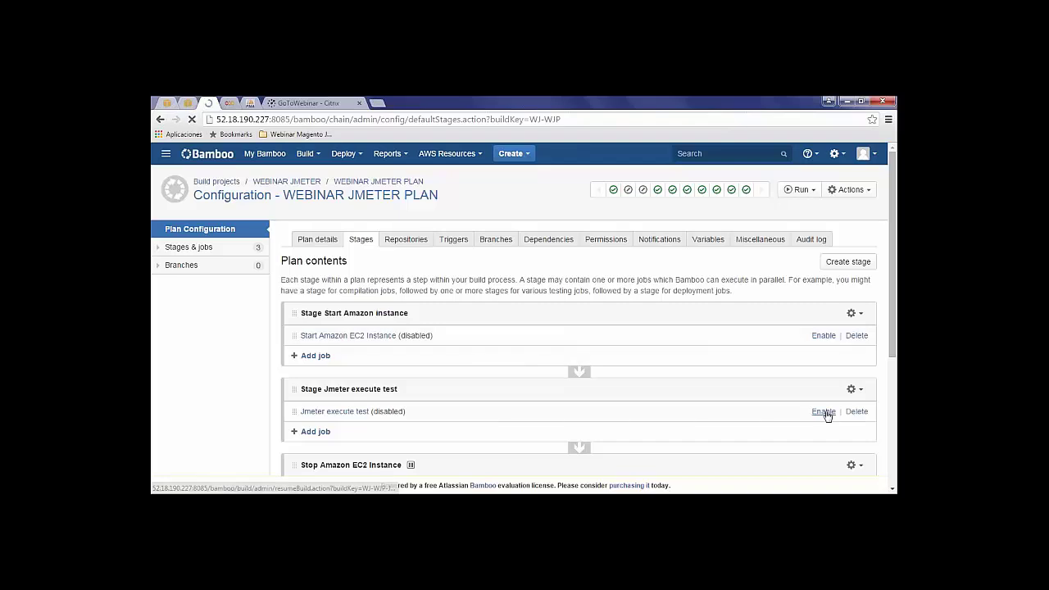
{"action": "left_click", "coordinate": [824, 413]}
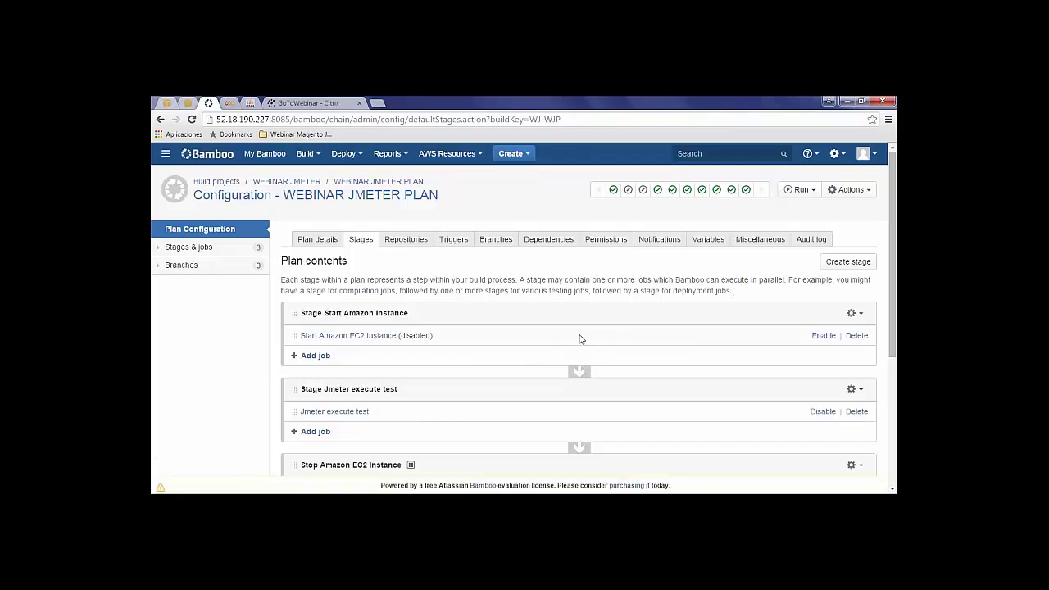
{"action": "scroll", "coordinate": [564, 318], "scroll_direction": "down", "scroll_amount": 1}
{"action": "scroll", "coordinate": [542, 338], "scroll_direction": "down", "scroll_amount": 1}
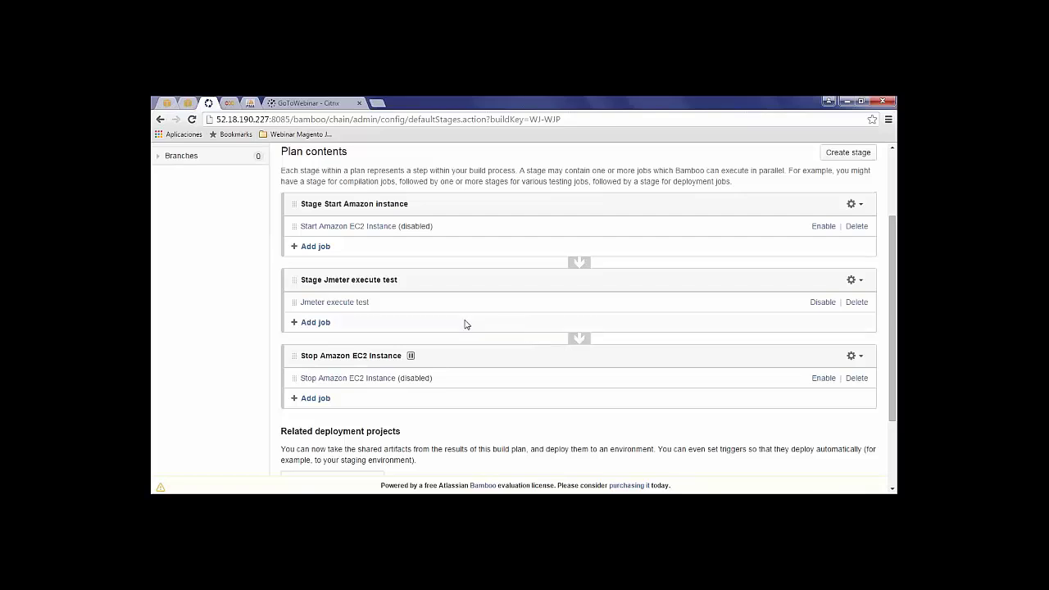
{"action": "scroll", "coordinate": [540, 292], "scroll_direction": "up", "scroll_amount": 2}
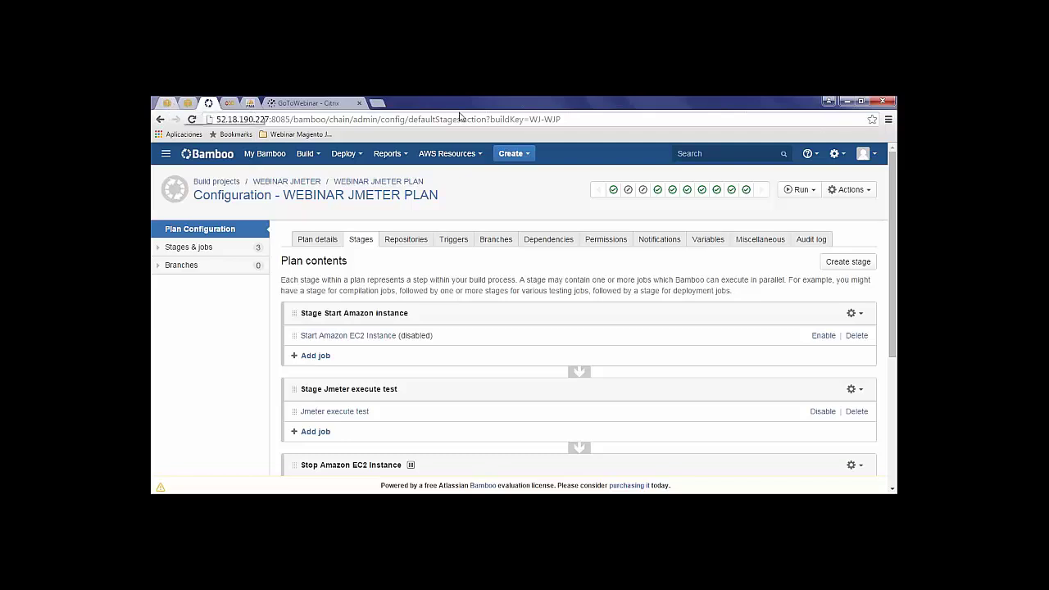
Switch to the EC2 instance list and examine the private IP of each of the three auto-scaled slave instances.
{"action": "left_click", "coordinate": [167, 104]}
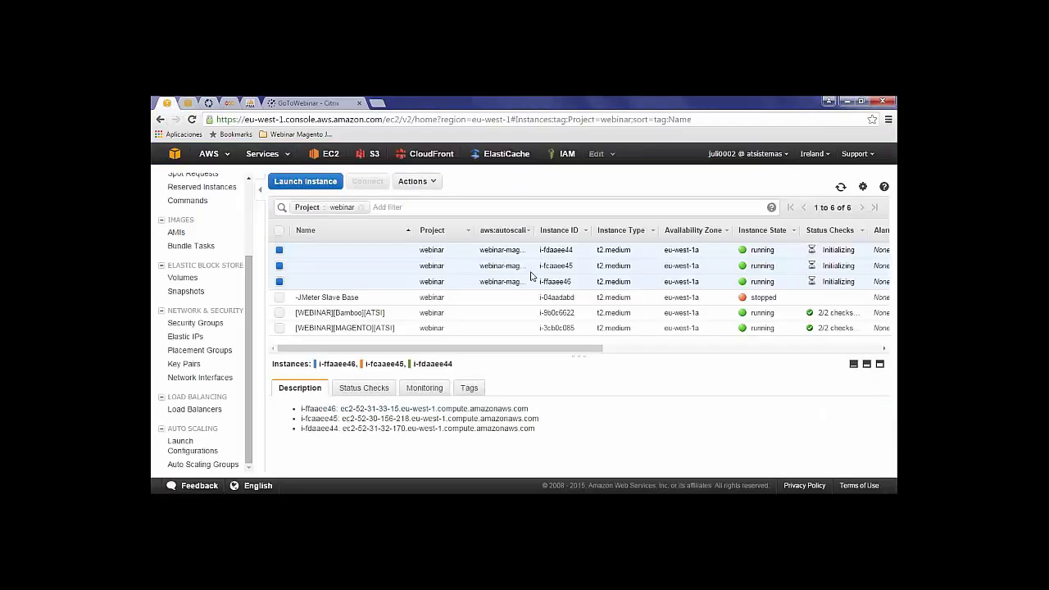
{"action": "left_click", "coordinate": [535, 251]}
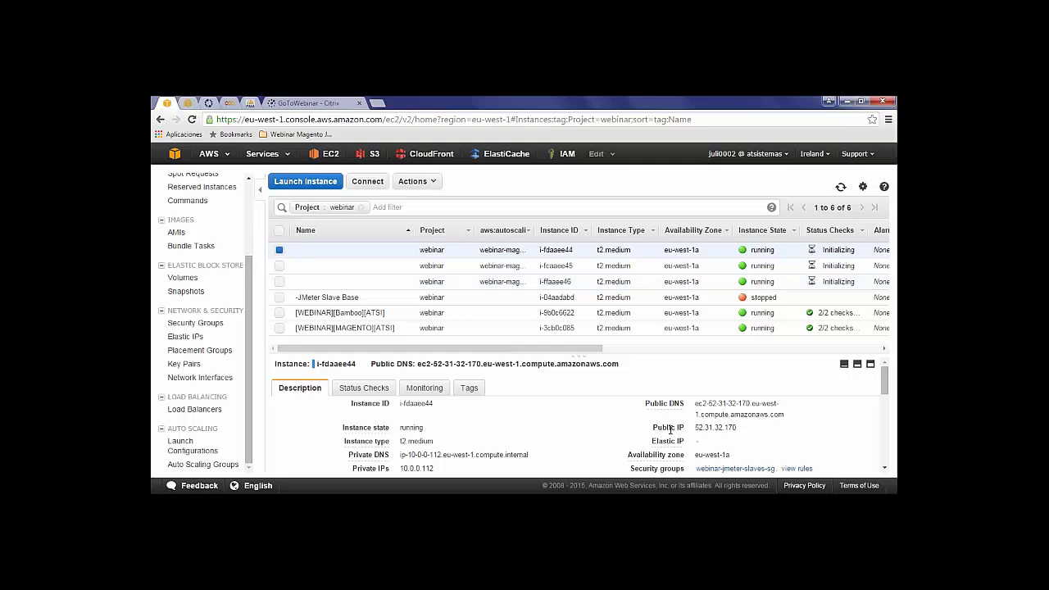
{"action": "left_click_drag", "start_coordinate": [401, 468], "coordinate": [434, 468]}
{"action": "left_click", "coordinate": [420, 268]}
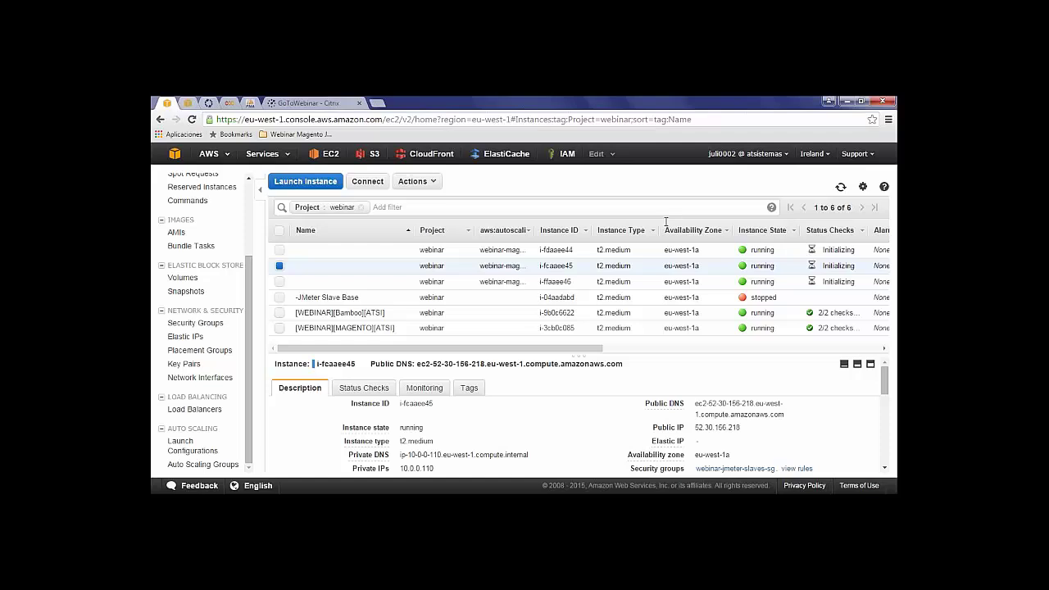
{"action": "double_click", "coordinate": [418, 467]}
{"action": "left_click", "coordinate": [541, 281]}
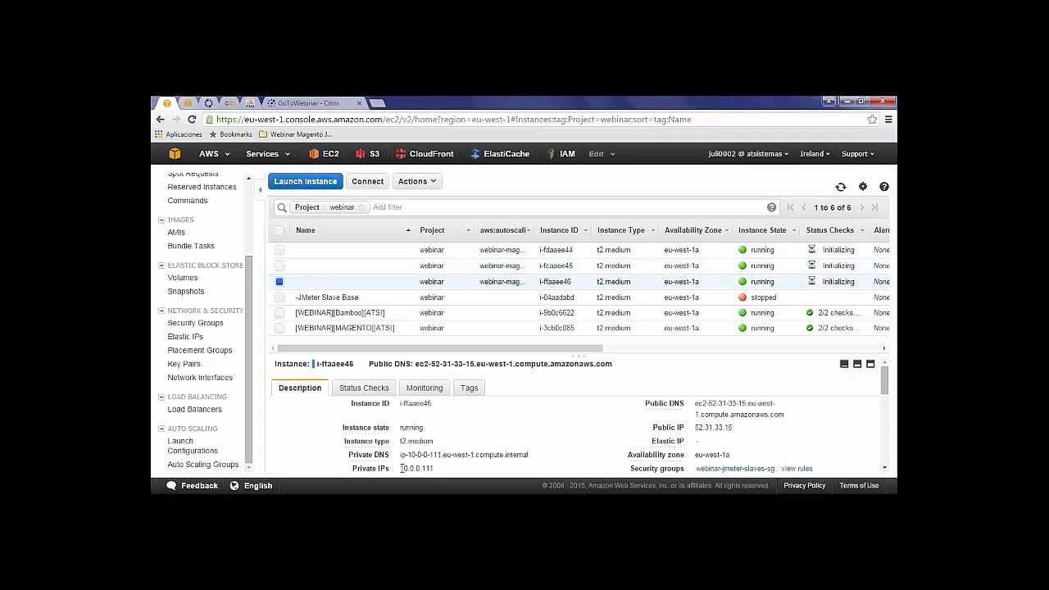
{"action": "left_click_drag", "start_coordinate": [400, 468], "coordinate": [432, 468]}
{"action": "triple_click", "coordinate": [432, 468]}
{"action": "double_click", "coordinate": [422, 468]}
{"action": "left_click", "coordinate": [721, 284]}
Return to Bamboo and review the enabled and disabled jobs across the plan's three stages.
{"action": "left_click", "coordinate": [208, 104]}
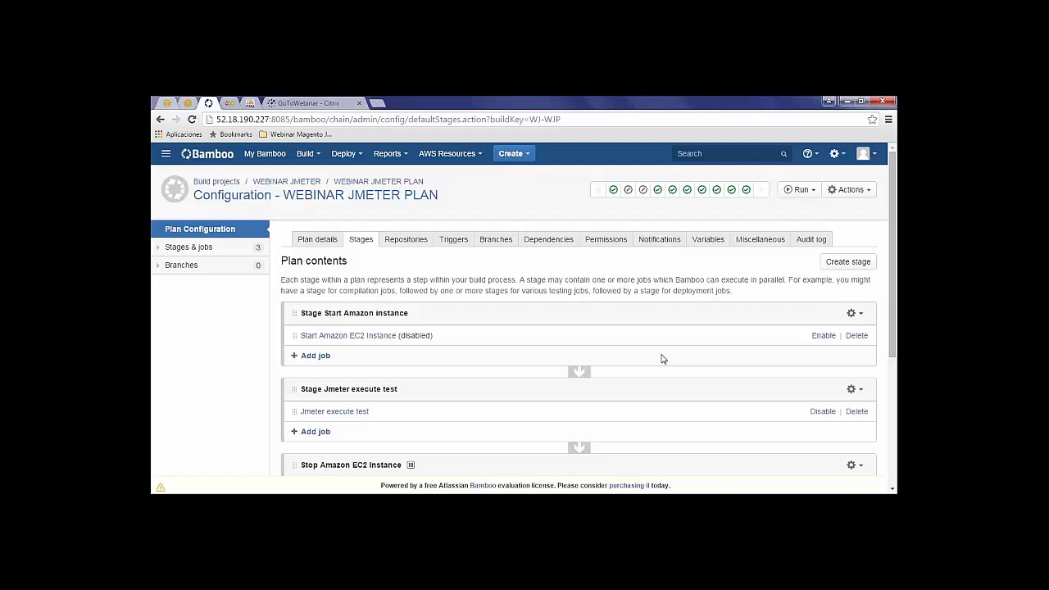
{"action": "scroll", "coordinate": [678, 358], "scroll_direction": "down", "scroll_amount": 1}
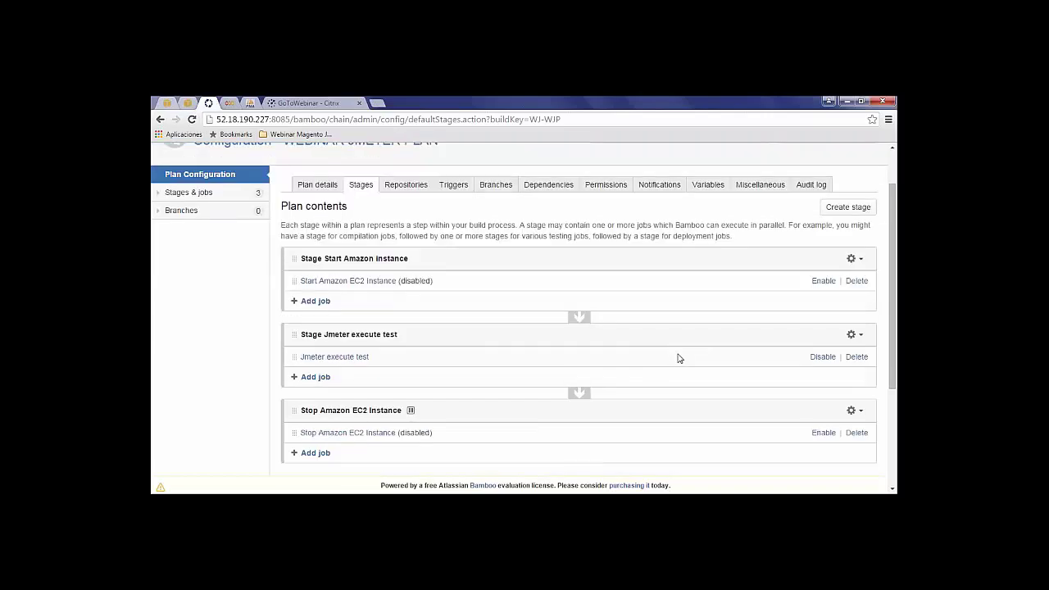
{"action": "scroll", "coordinate": [678, 358], "scroll_direction": "up", "scroll_amount": 1}
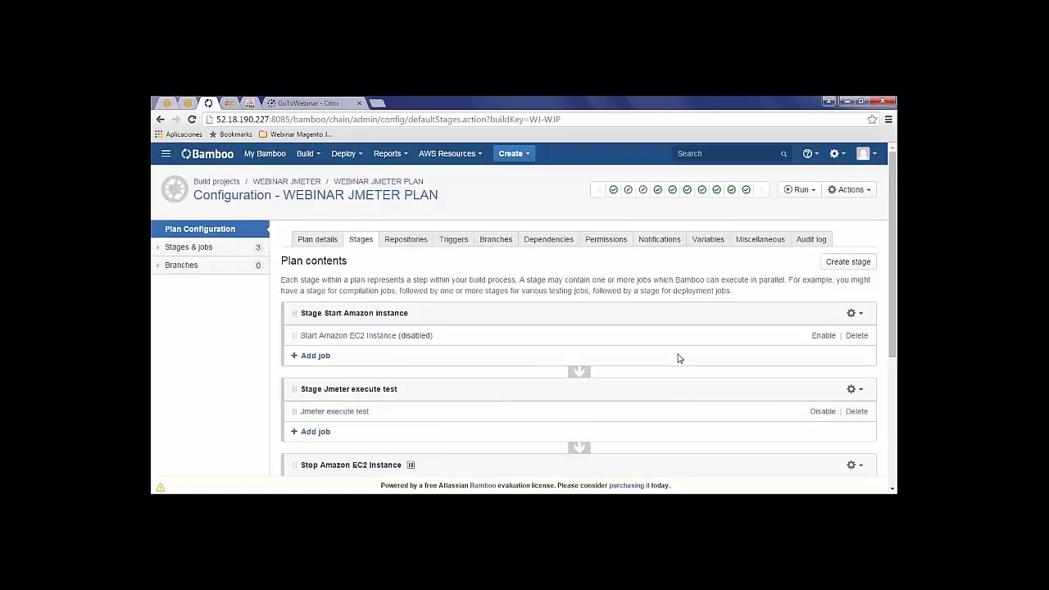
Refresh the EC2 instance list to check the slaves' status checks, then return to Bamboo's plan configuration.
{"action": "left_click", "coordinate": [168, 104]}
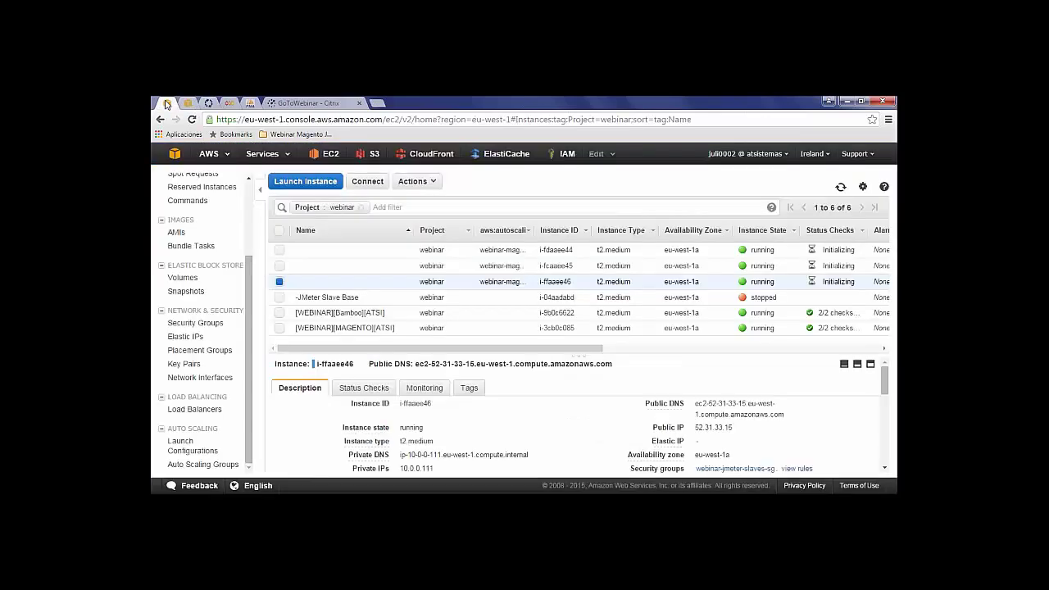
{"action": "left_click", "coordinate": [840, 188]}
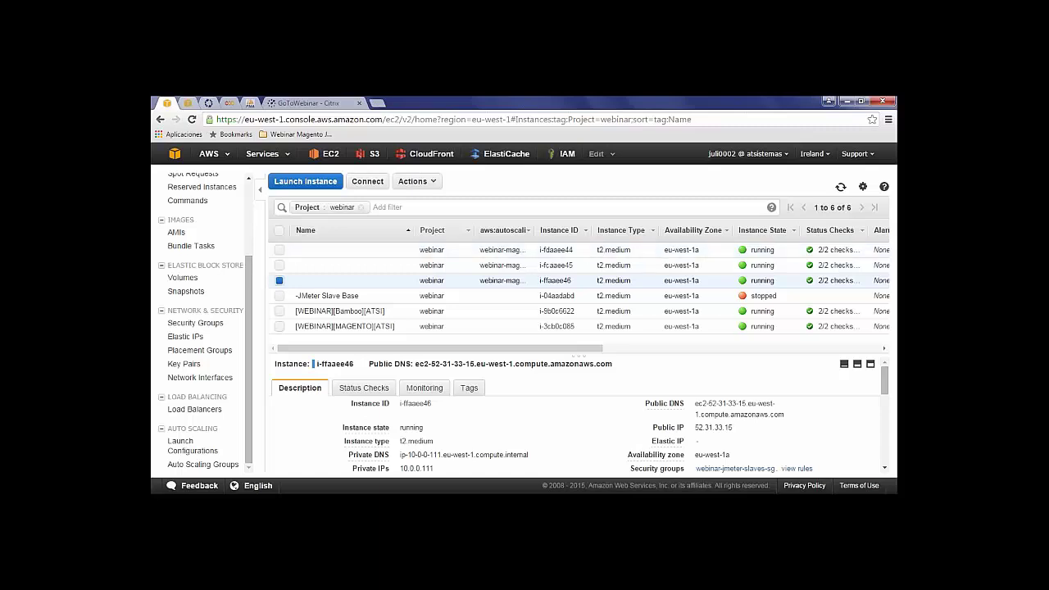
{"action": "left_click", "coordinate": [209, 103]}
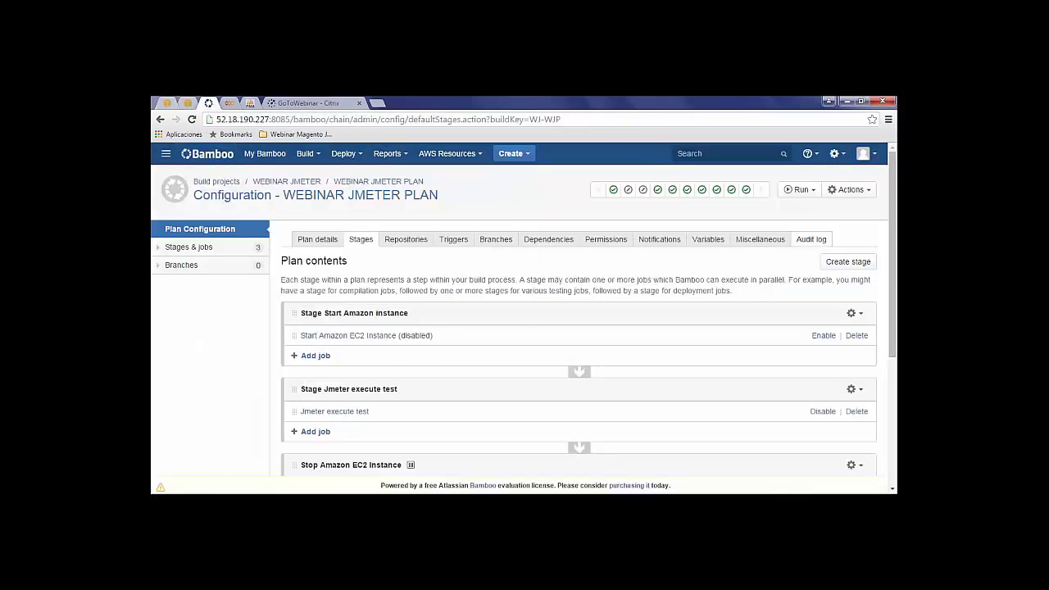
Run the WEBINAR JMETER PLAN with only the Jmeter execute test job enabled.
{"action": "left_click", "coordinate": [858, 194]}
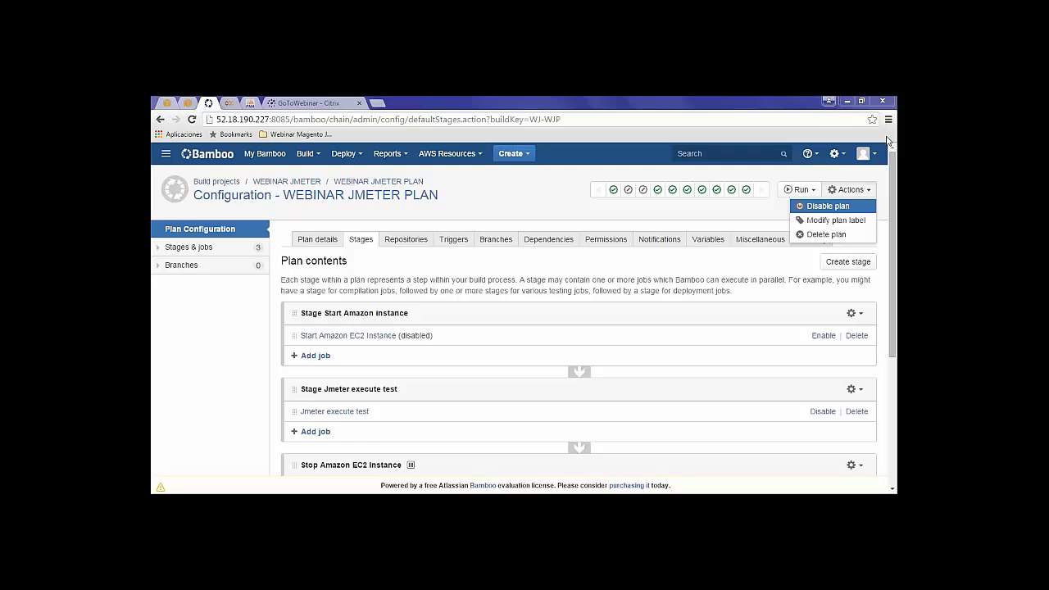
{"action": "left_click", "coordinate": [811, 191]}
{"action": "left_click", "coordinate": [812, 191]}
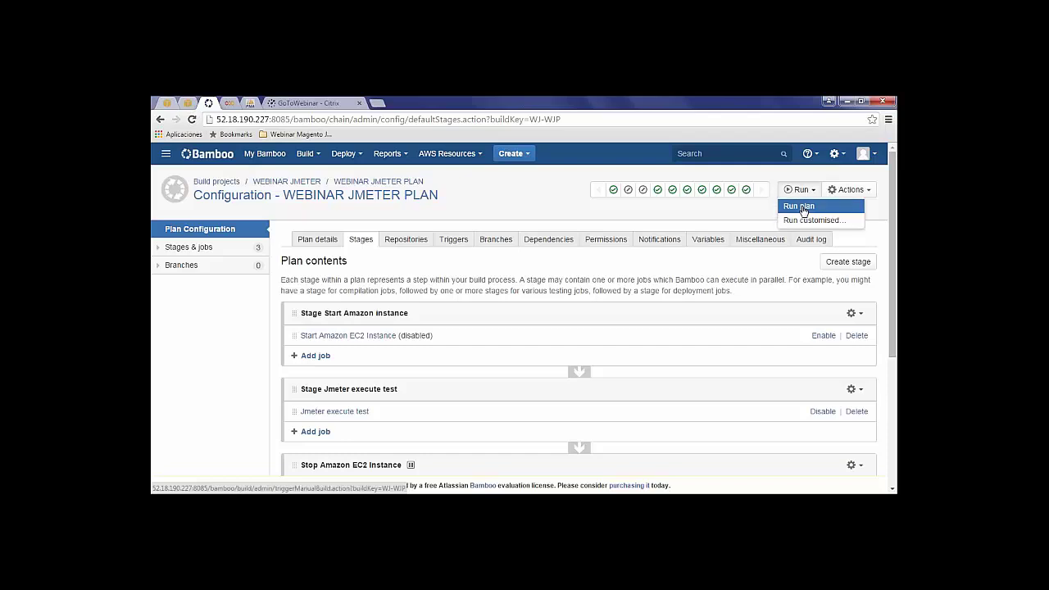
{"action": "left_click", "coordinate": [802, 207]}
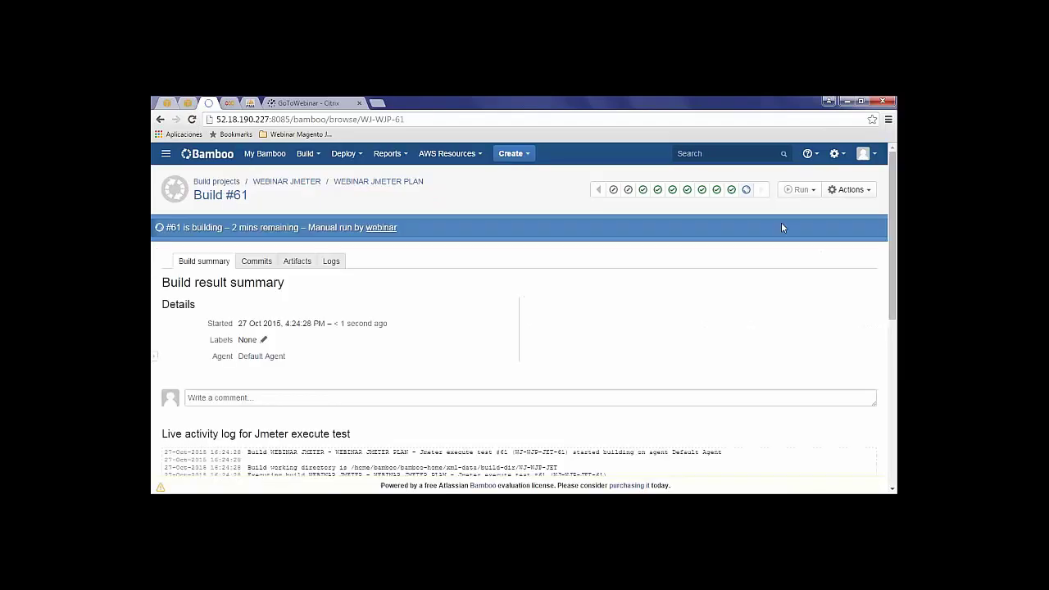
Examine the remote engine and summary lines in the build's live activity log, and the database monitoring charts in phpMyAdmin.
{"action": "scroll", "coordinate": [747, 263], "scroll_direction": "down", "scroll_amount": 5}
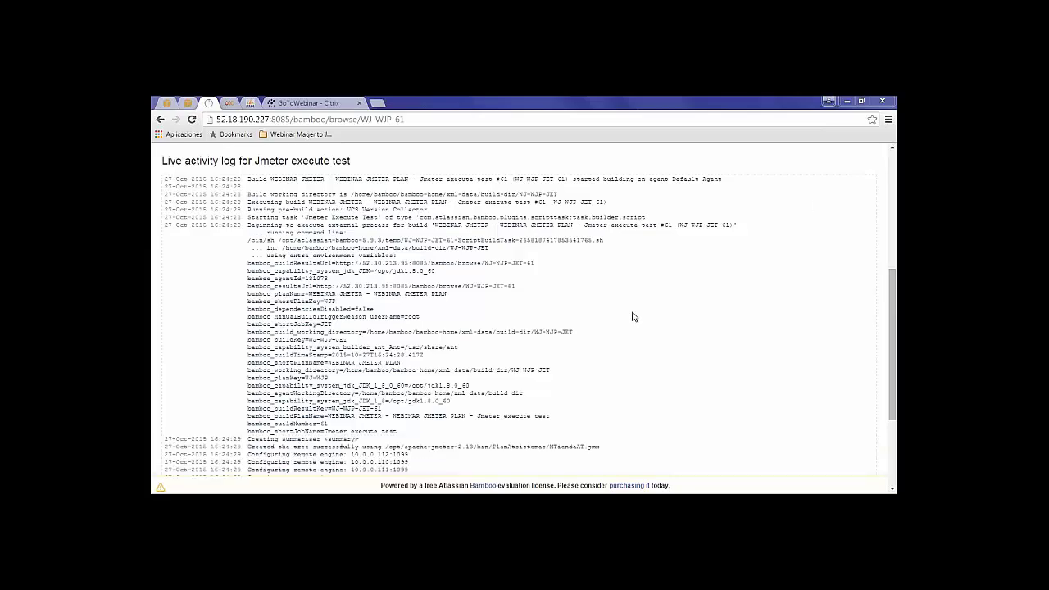
{"action": "left_click_drag", "start_coordinate": [895, 334], "coordinate": [896, 377]}
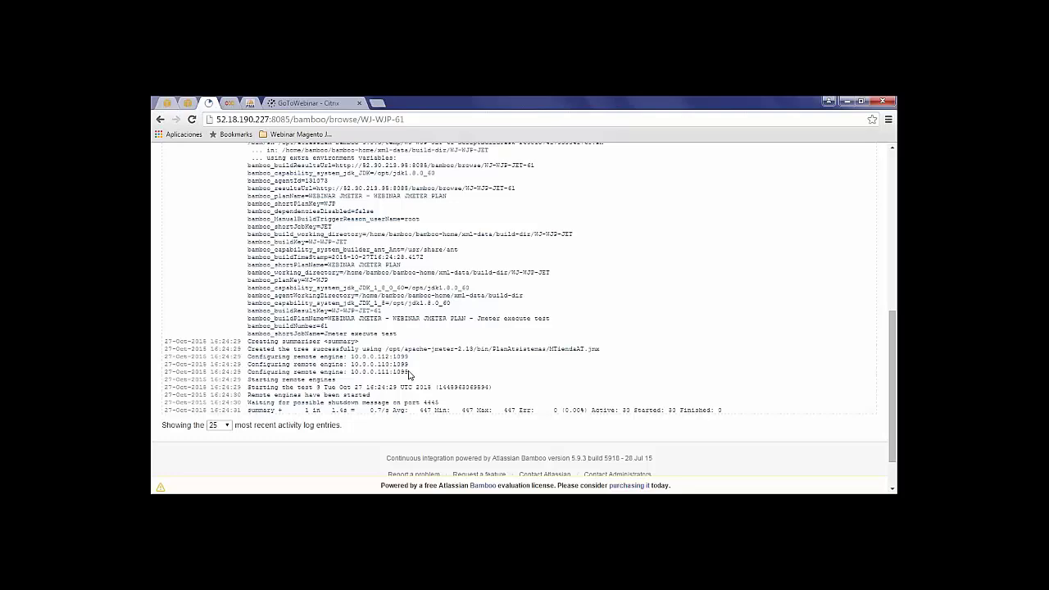
{"action": "left_click_drag", "start_coordinate": [409, 374], "coordinate": [246, 145]}
{"action": "left_click", "coordinate": [356, 287]}
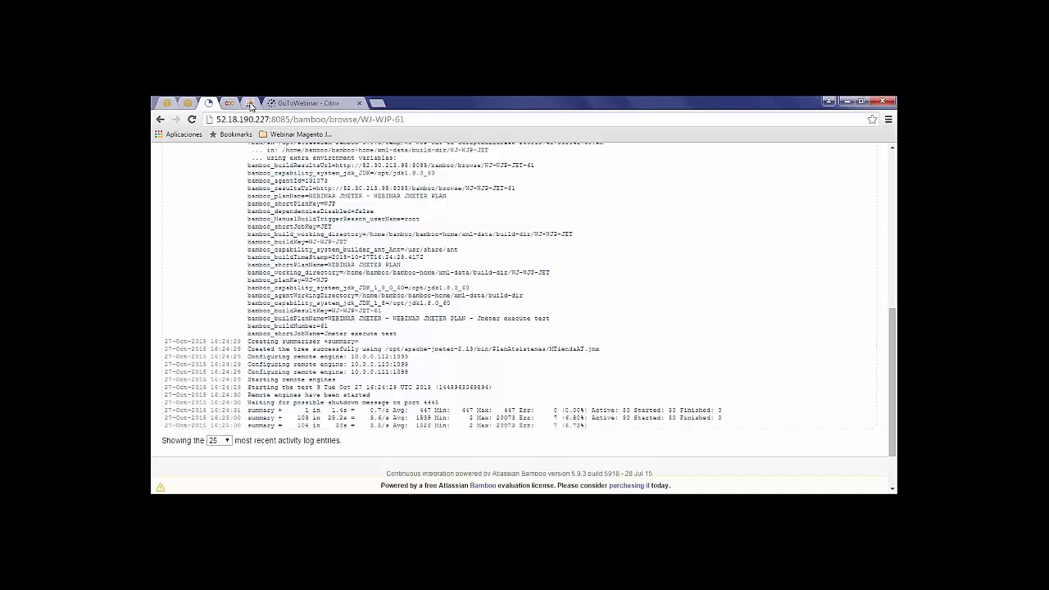
{"action": "left_click", "coordinate": [250, 104]}
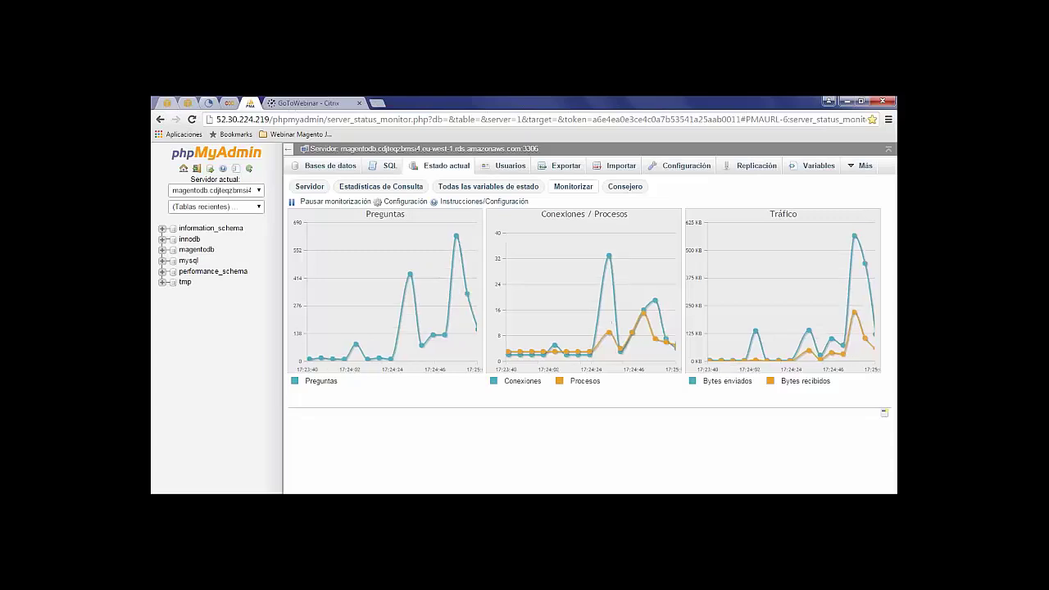
Switch to the EC2 instance list and show the [WEBINAR][MAGENTO][ATSI] instance's CloudWatch monitoring in an enlarged details pane.
{"action": "left_click", "coordinate": [167, 103]}
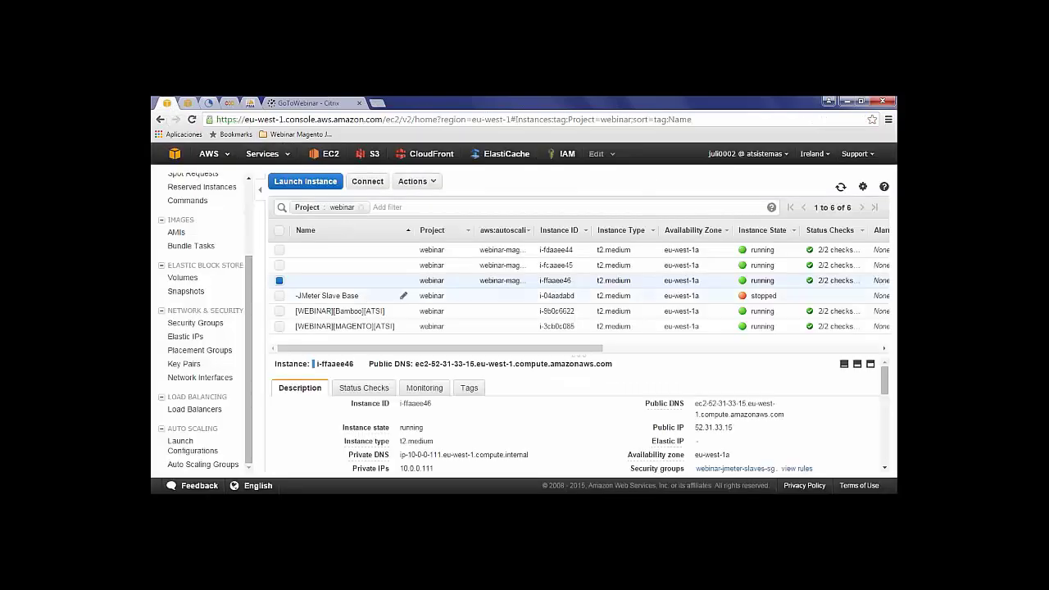
{"action": "left_click", "coordinate": [384, 327]}
{"action": "left_click", "coordinate": [422, 388]}
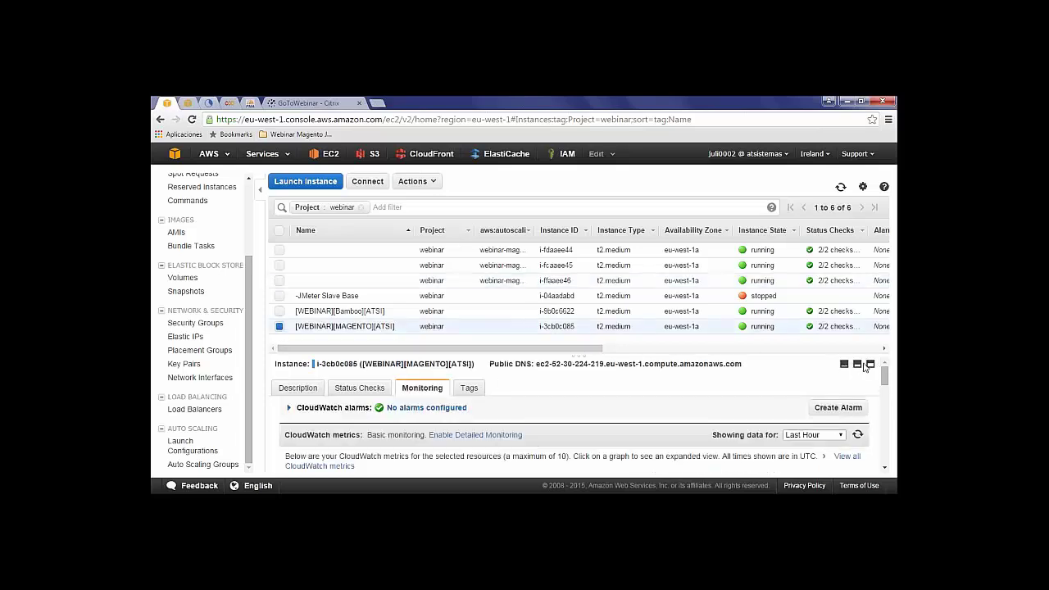
{"action": "left_click", "coordinate": [866, 367]}
{"action": "left_click", "coordinate": [881, 451]}
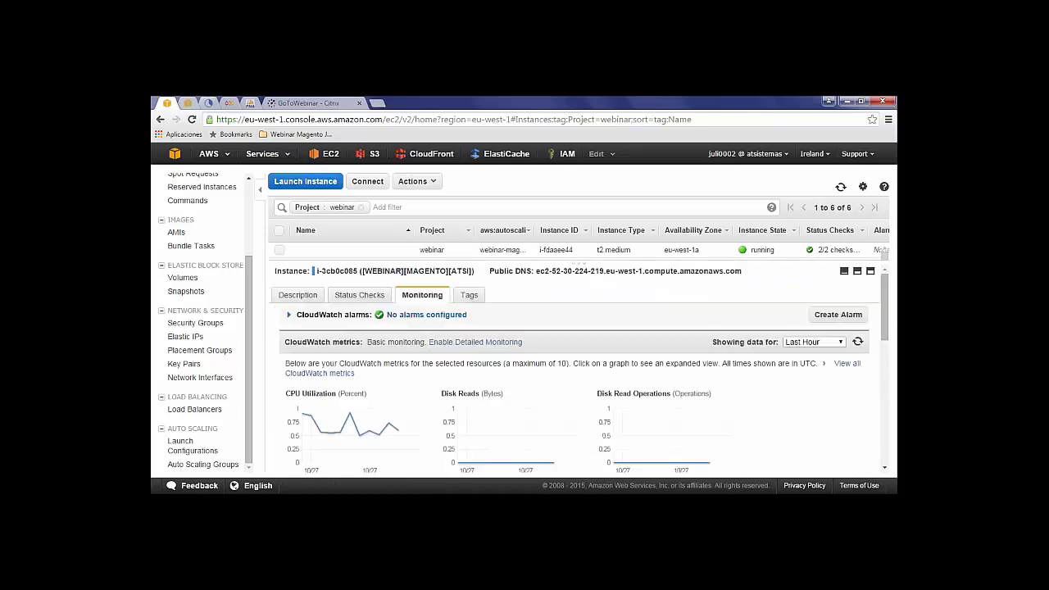
Refresh and examine the Magento instance's CloudWatch graphs for CPU utilization, disk and network activity.
{"action": "scroll", "coordinate": [877, 328], "scroll_direction": "down", "scroll_amount": 1}
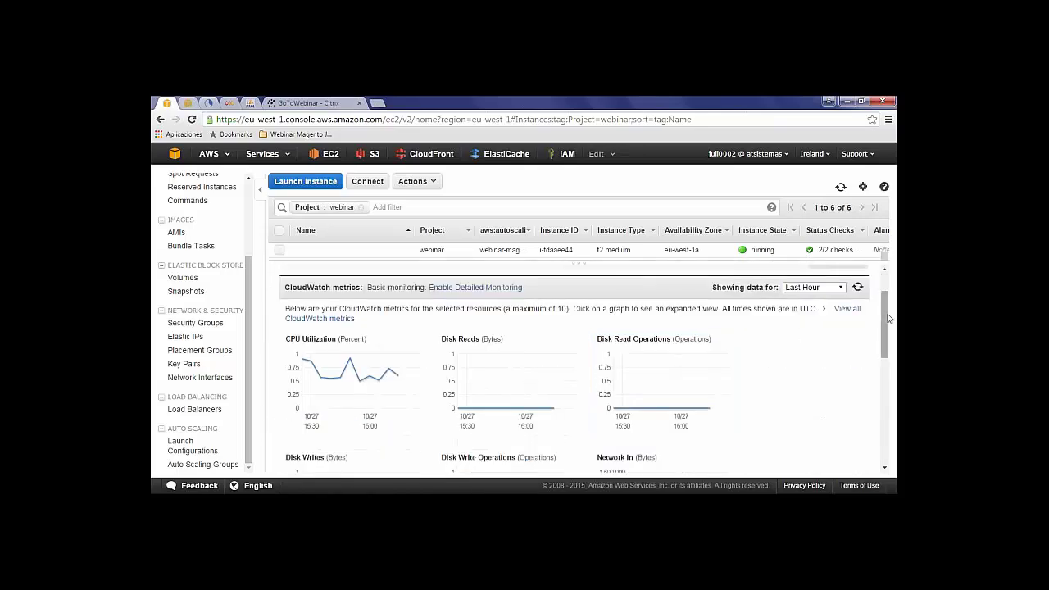
{"action": "scroll", "coordinate": [889, 320], "scroll_direction": "down", "scroll_amount": 1}
{"action": "scroll", "coordinate": [888, 324], "scroll_direction": "up", "scroll_amount": 3}
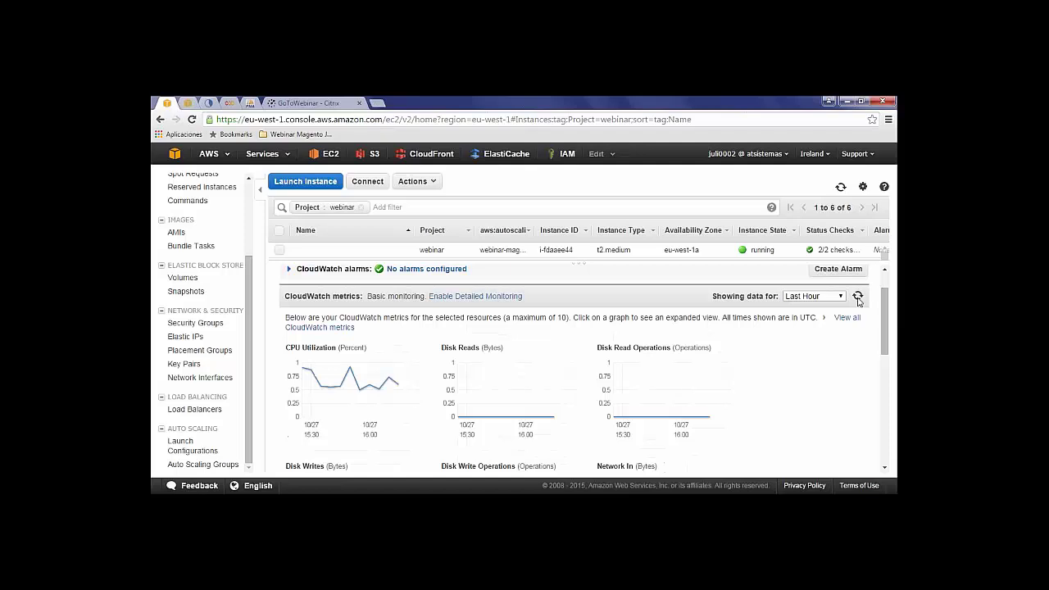
{"action": "left_click", "coordinate": [858, 297]}
{"action": "scroll", "coordinate": [893, 333], "scroll_direction": "down", "scroll_amount": 1}
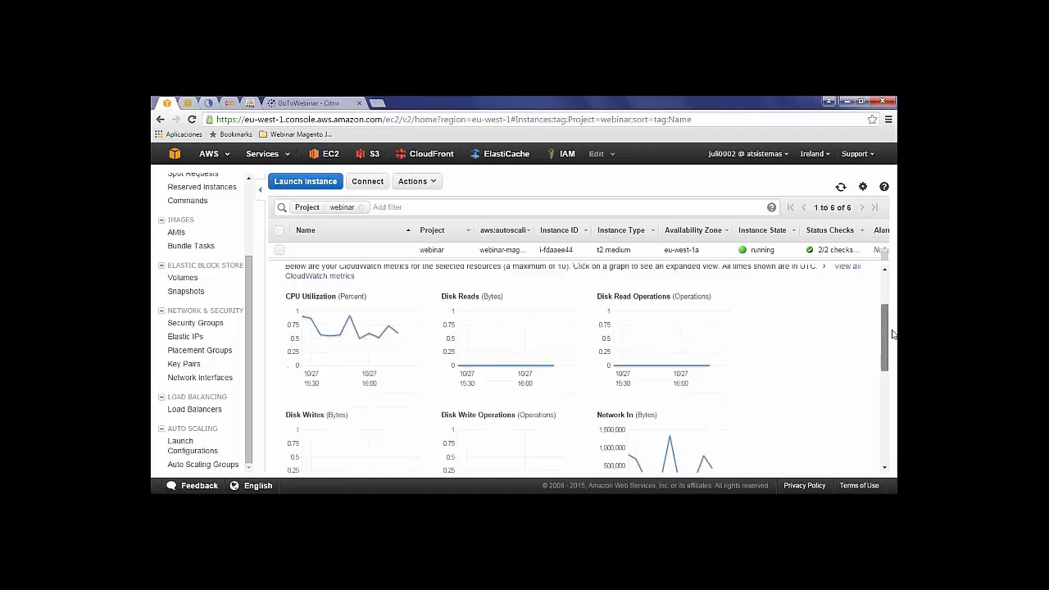
{"action": "scroll", "coordinate": [894, 333], "scroll_direction": "down", "scroll_amount": 3}
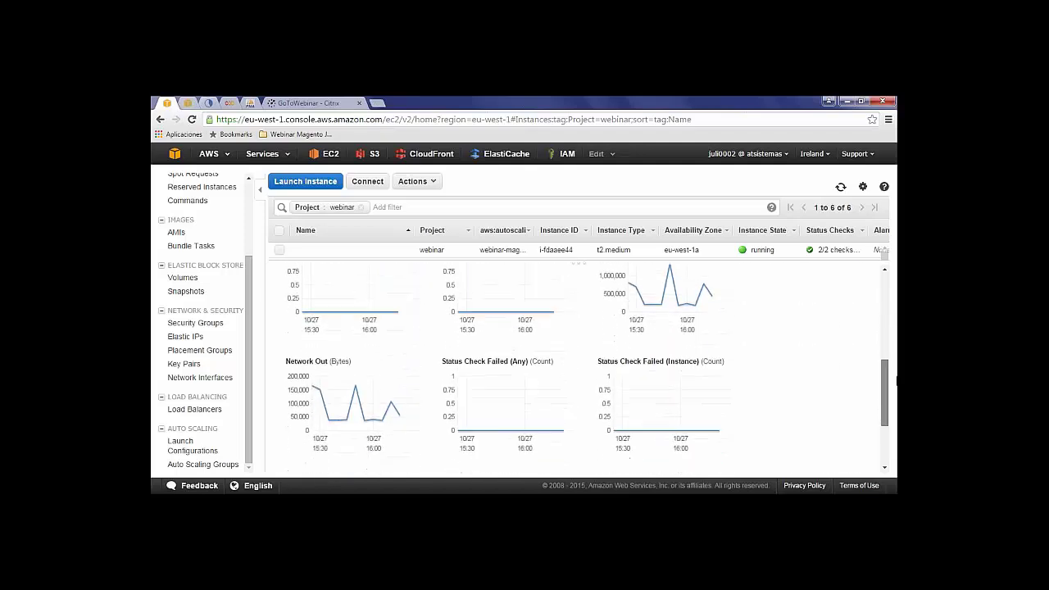
{"action": "left_click_drag", "start_coordinate": [896, 379], "coordinate": [885, 292]}
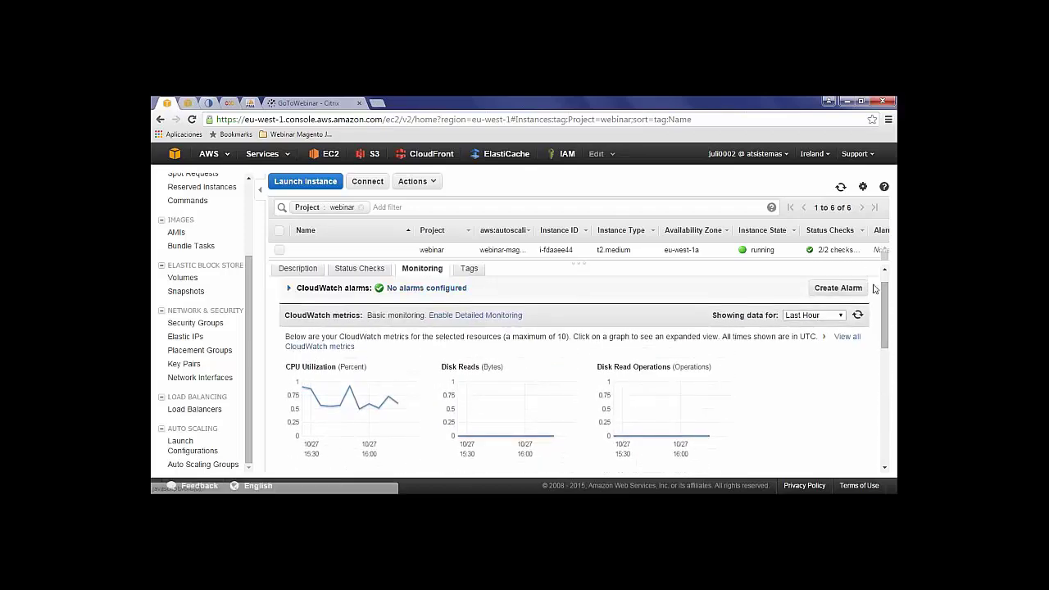
{"action": "left_click", "coordinate": [857, 316]}
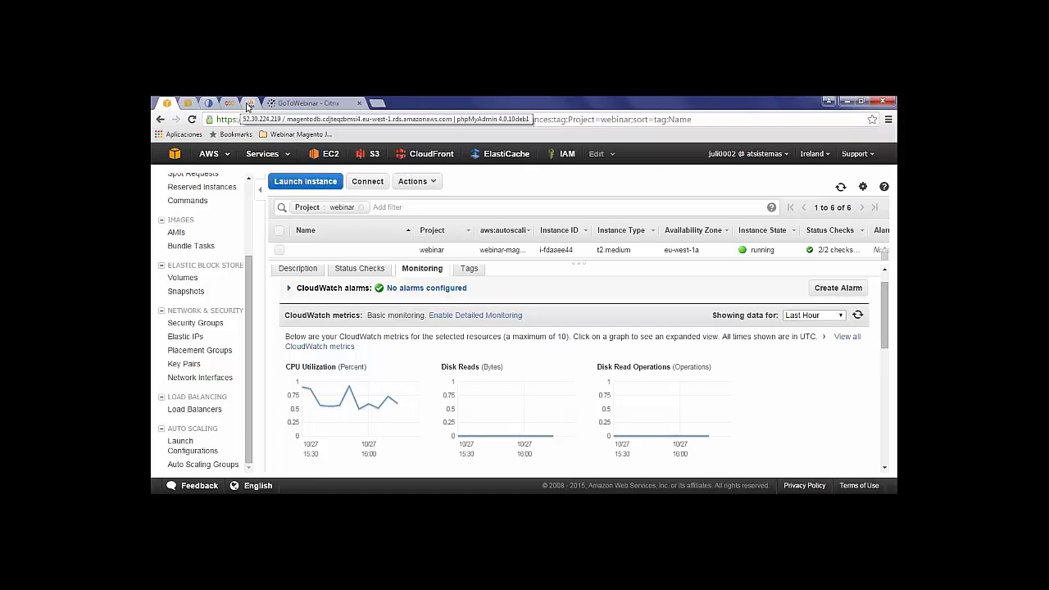
{"action": "left_click_drag", "start_coordinate": [373, 271], "coordinate": [373, 306]}
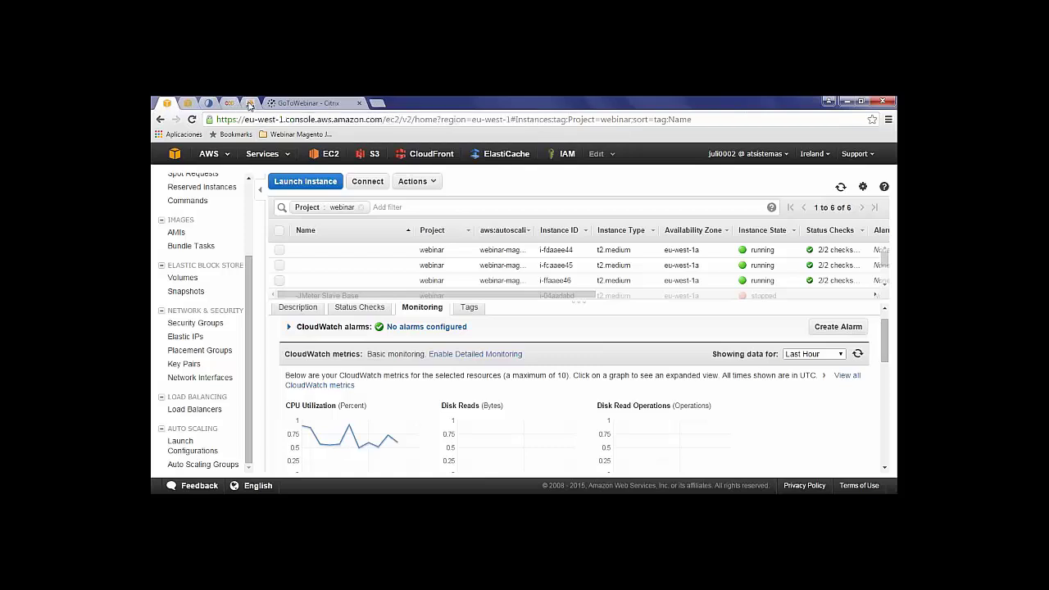
Check the query, connection and traffic charts in phpMyAdmin, and return to Bamboo to read the test's summary lines.
{"action": "left_click", "coordinate": [250, 104]}
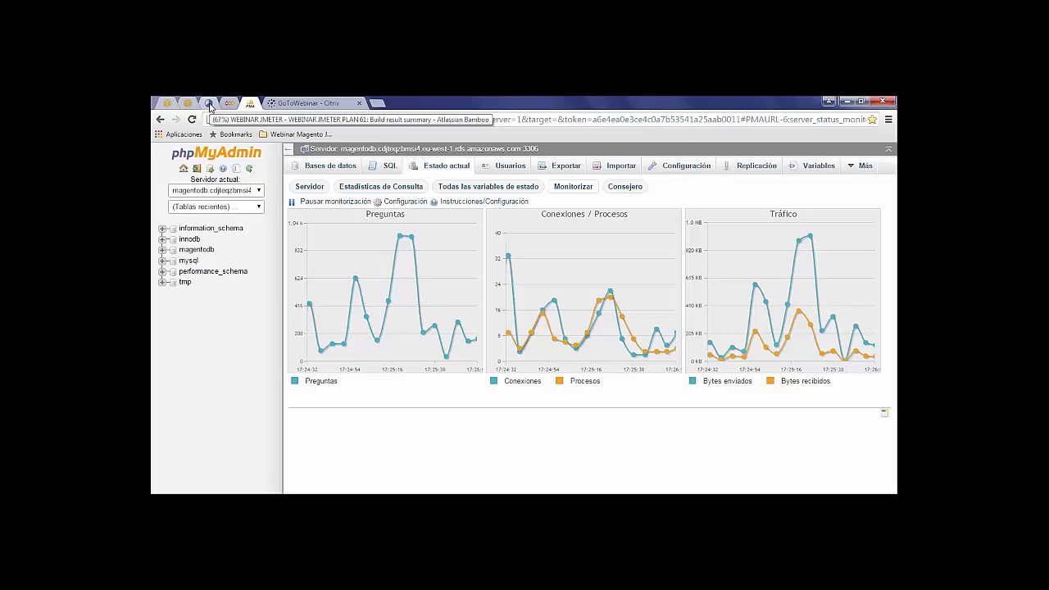
{"action": "left_click", "coordinate": [210, 104]}
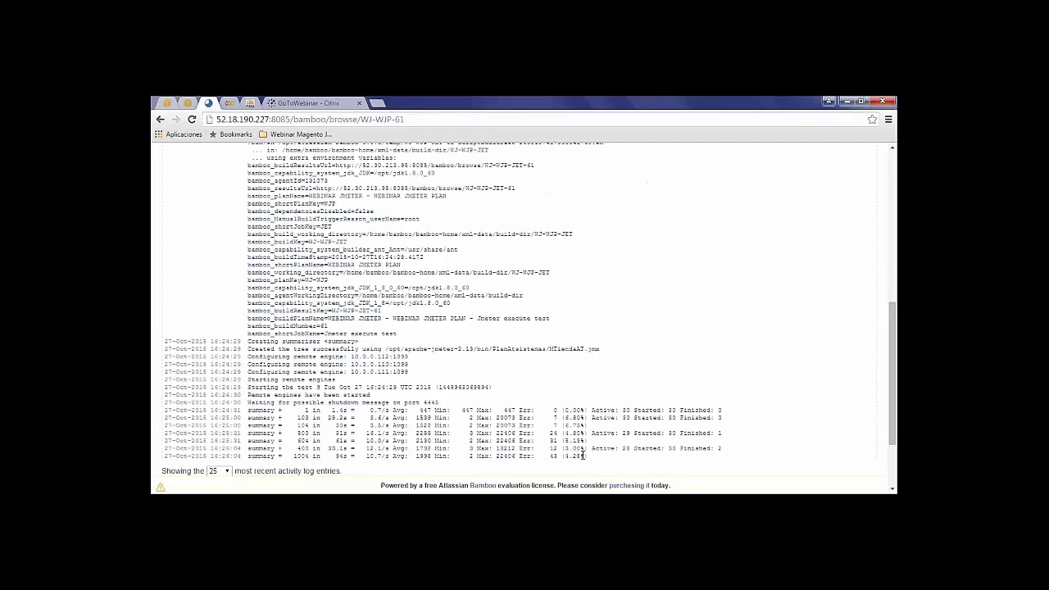
{"action": "left_click_drag", "start_coordinate": [597, 459], "coordinate": [215, 432]}
{"action": "left_click", "coordinate": [215, 432]}
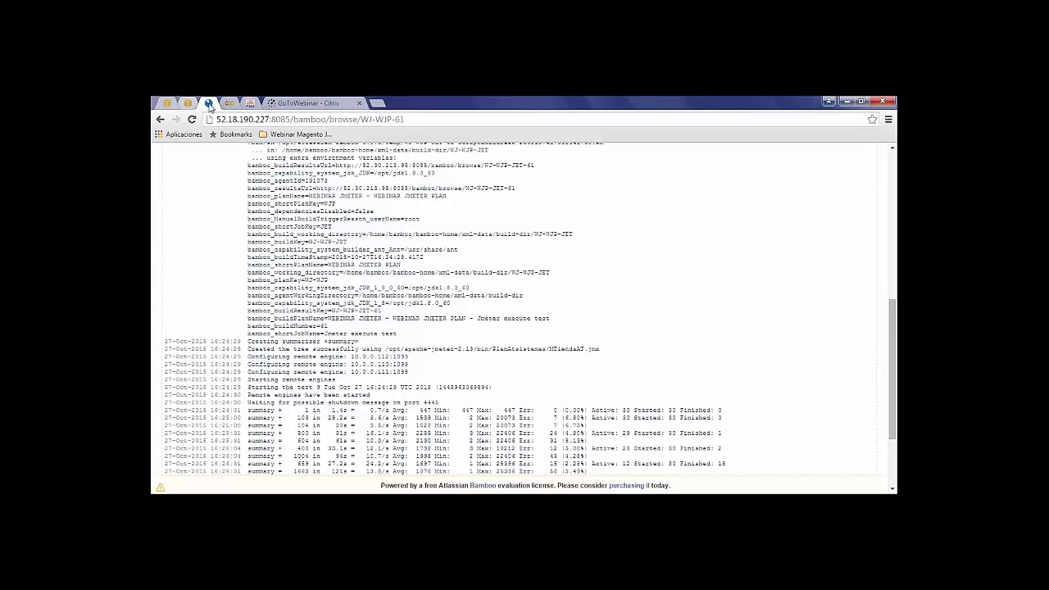
Examine the final throughput and error lines in the live activity log and the finished build's result summary.
{"action": "scroll", "coordinate": [339, 275], "scroll_direction": "down", "scroll_amount": 3}
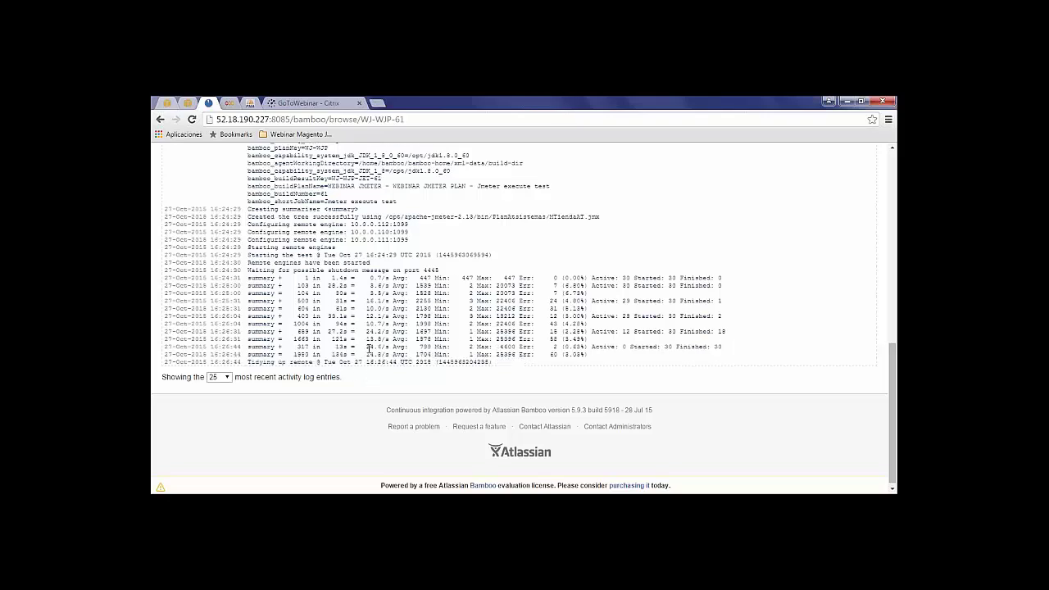
{"action": "double_click", "coordinate": [371, 346]}
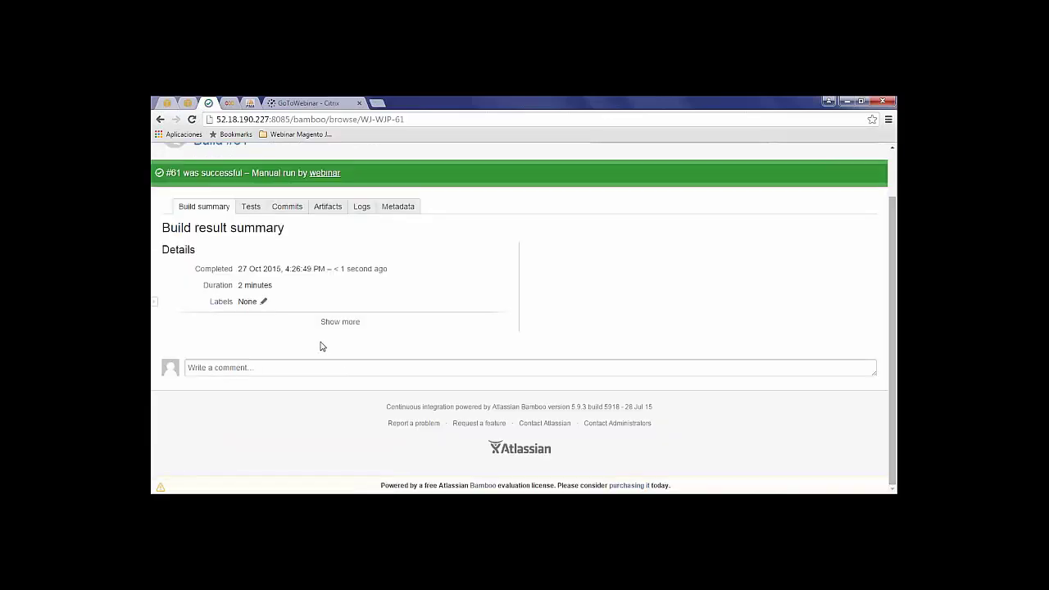
{"action": "scroll", "coordinate": [302, 290], "scroll_direction": "up", "scroll_amount": 1}
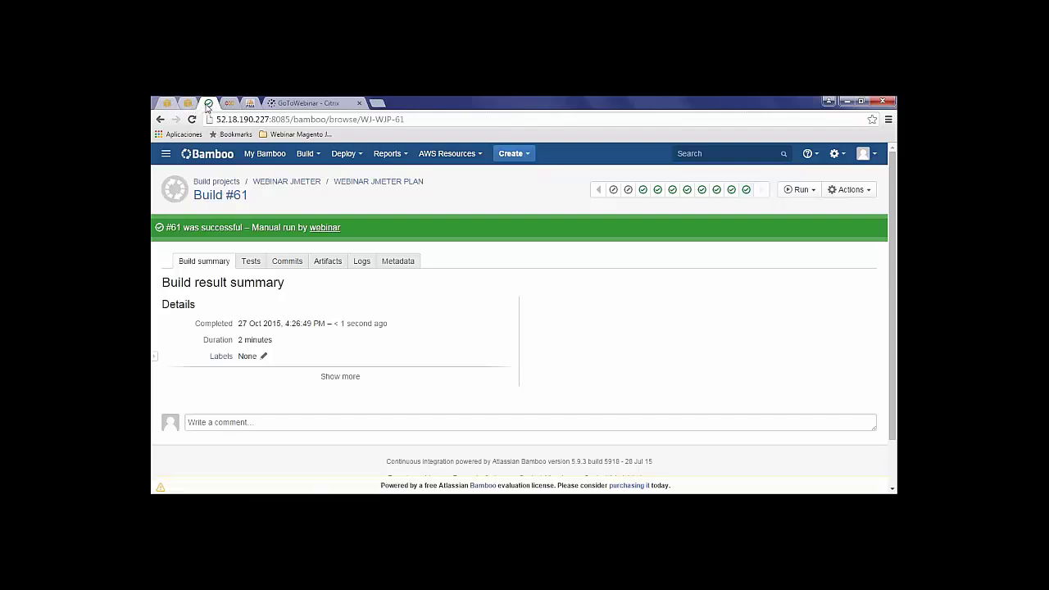
{"action": "scroll", "coordinate": [417, 305], "scroll_direction": "down", "scroll_amount": 1}
{"action": "scroll", "coordinate": [415, 306], "scroll_direction": "up", "scroll_amount": 1}
Open the plan's configuration and enable the Start Amazon EC2 Instance and Stop Amazon EC2 Instance jobs.
{"action": "left_click", "coordinate": [852, 190]}
{"action": "left_click", "coordinate": [833, 267]}
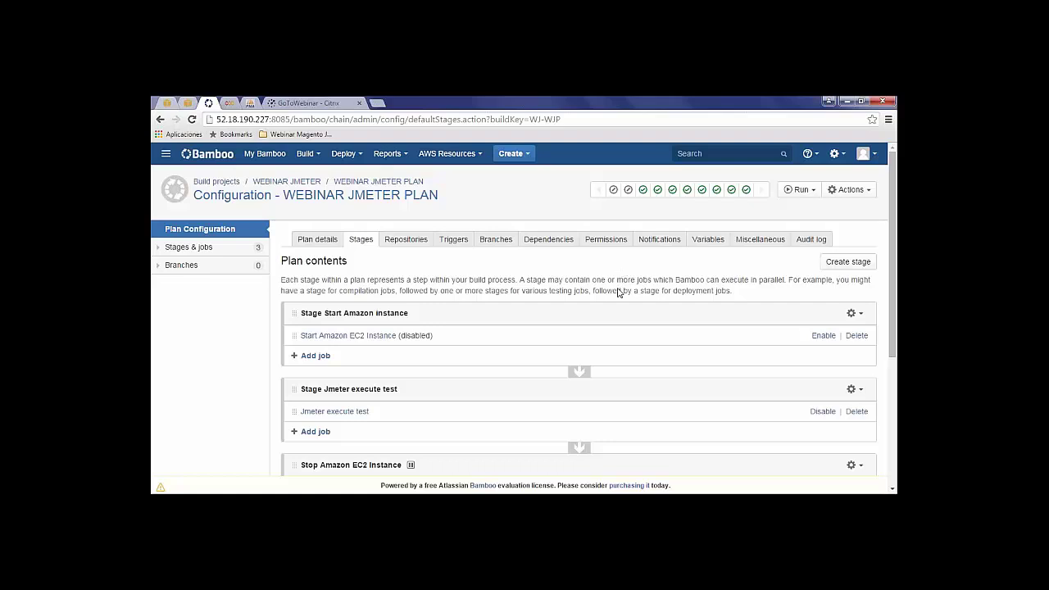
{"action": "scroll", "coordinate": [621, 292], "scroll_direction": "down", "scroll_amount": 2}
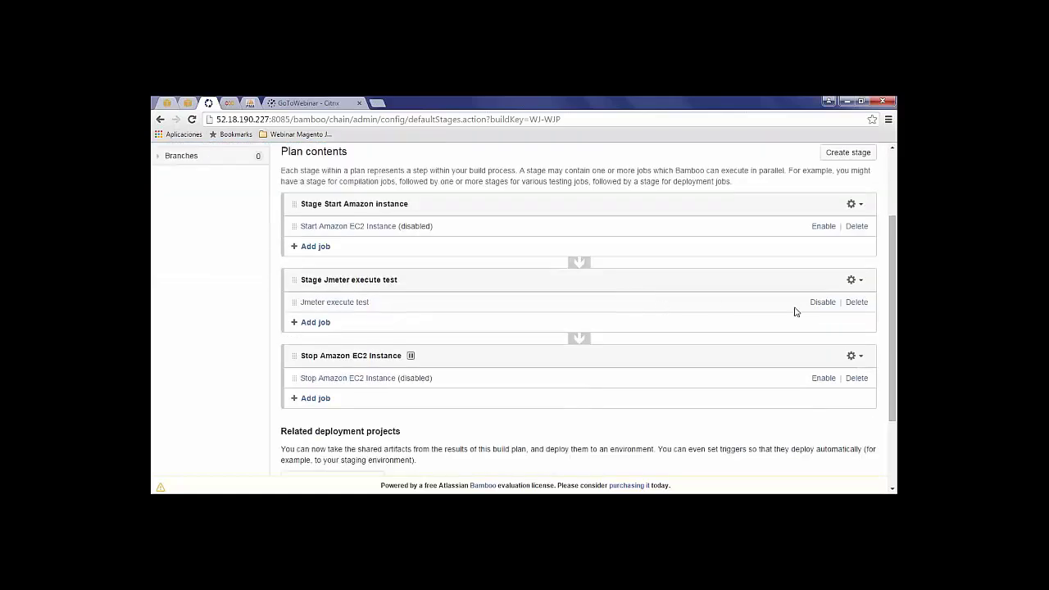
{"action": "left_click", "coordinate": [823, 226]}
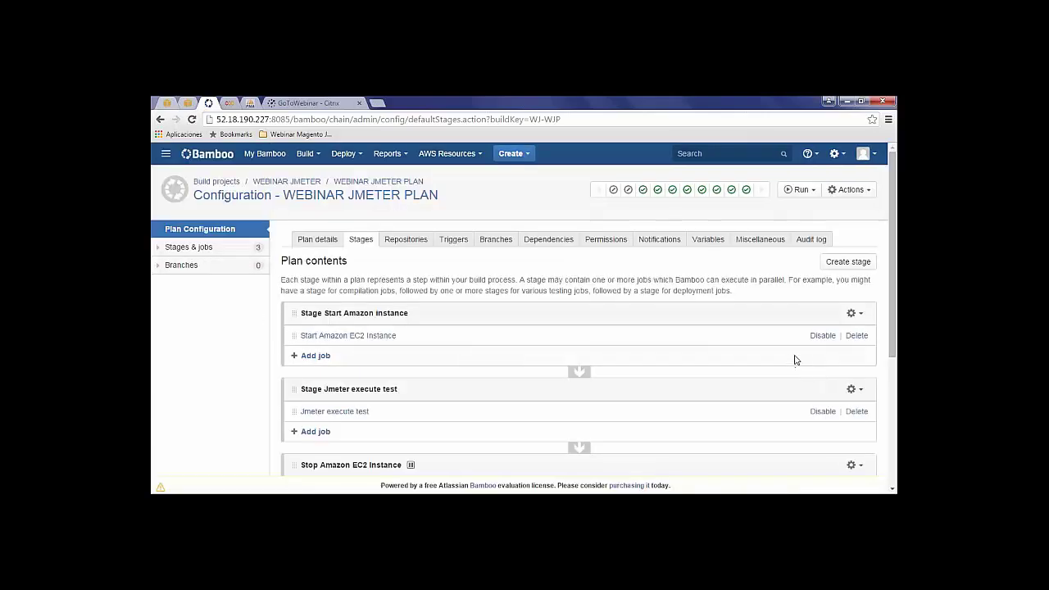
{"action": "scroll", "coordinate": [803, 364], "scroll_direction": "down", "scroll_amount": 2}
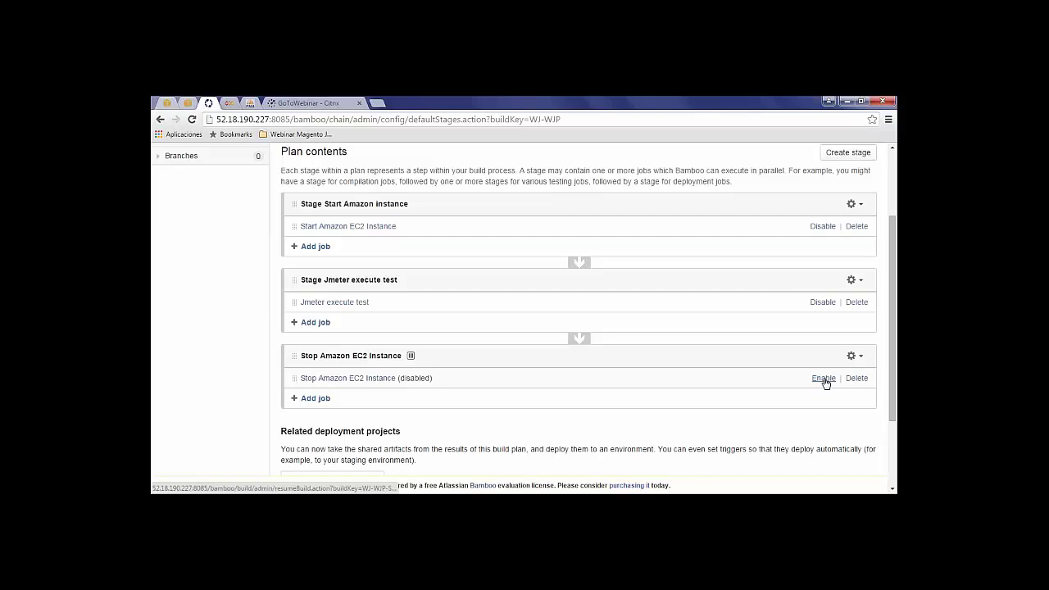
{"action": "left_click", "coordinate": [824, 380]}
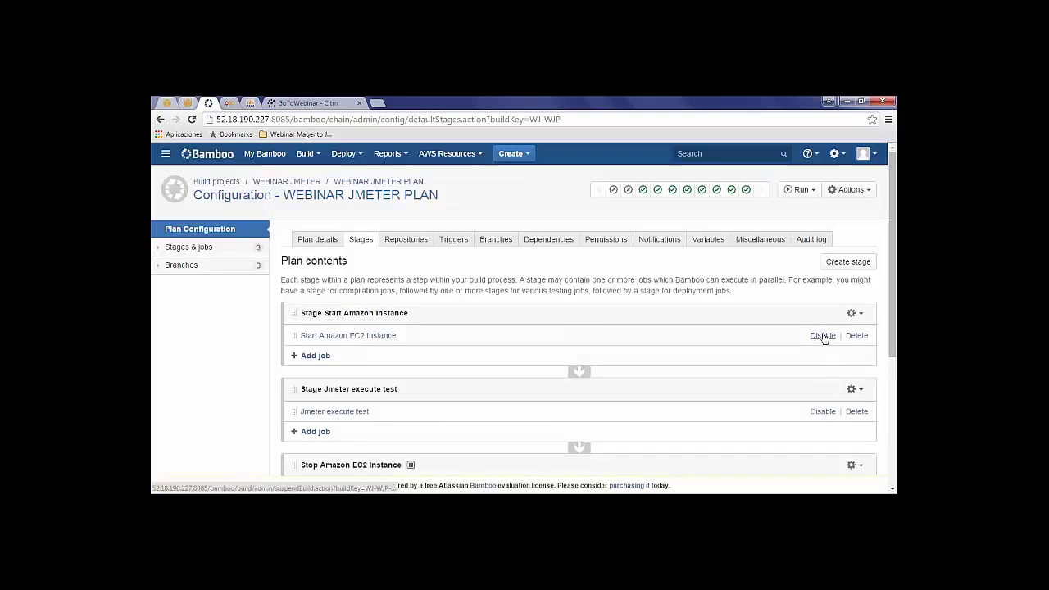
Disable the Start Amazon EC2 Instance and Jmeter execute test jobs, and review the jobs in all three stages.
{"action": "scroll", "coordinate": [821, 335], "scroll_direction": "down", "scroll_amount": 1}
{"action": "left_click", "coordinate": [822, 282]}
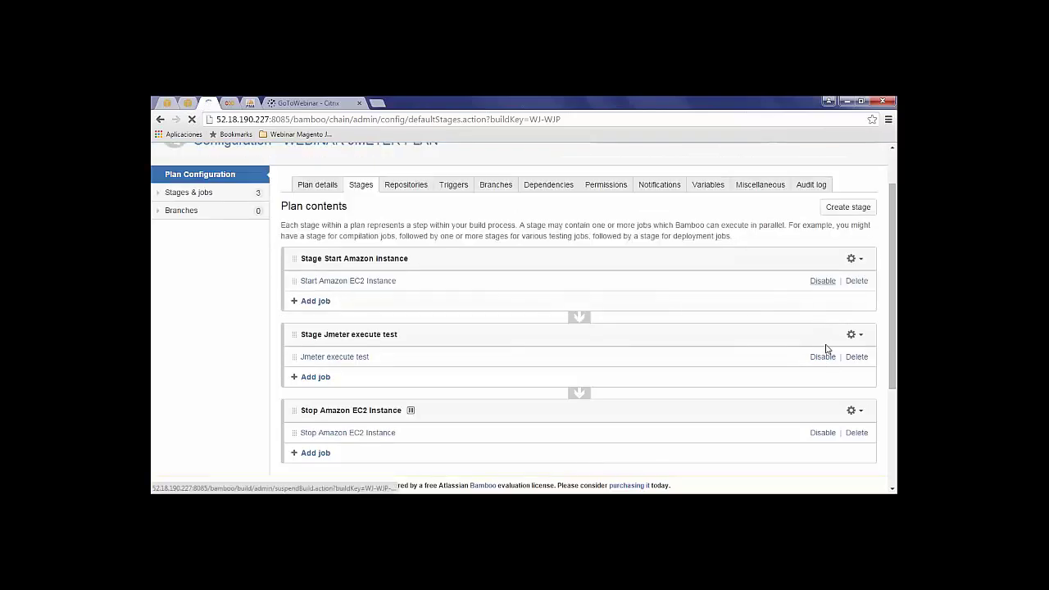
{"action": "left_click", "coordinate": [822, 411]}
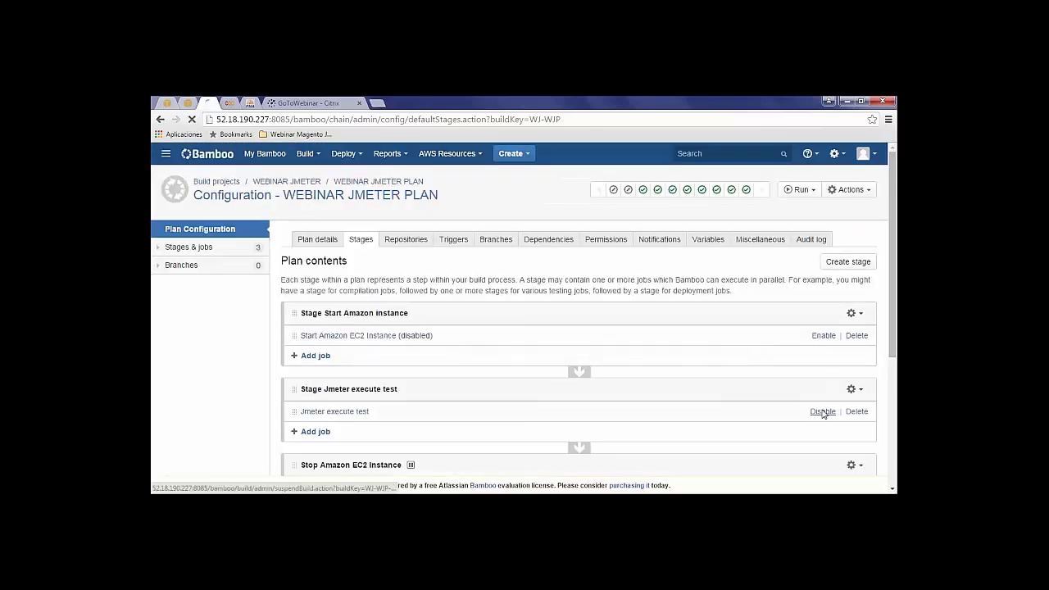
{"action": "scroll", "coordinate": [746, 359], "scroll_direction": "down", "scroll_amount": 3}
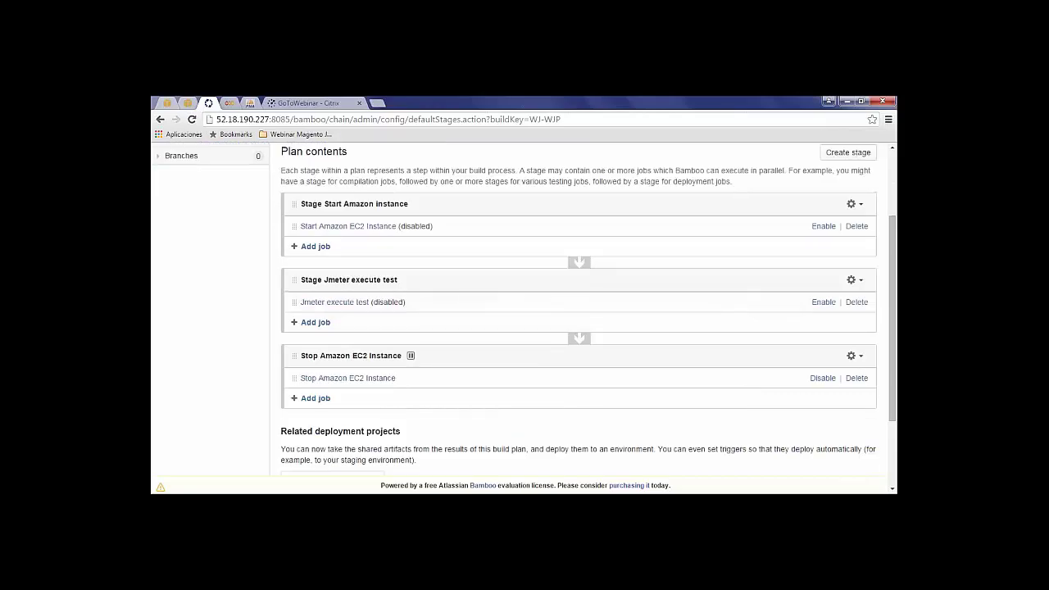
{"action": "scroll", "coordinate": [528, 323], "scroll_direction": "up", "scroll_amount": 3}
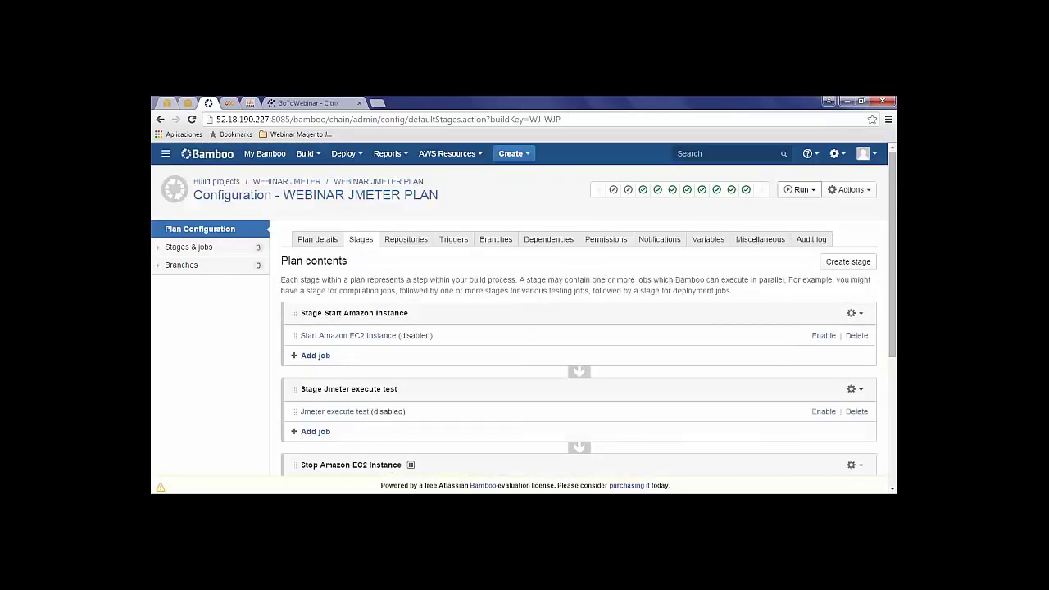
{"action": "scroll", "coordinate": [789, 297], "scroll_direction": "down", "scroll_amount": 1}
{"action": "scroll", "coordinate": [720, 359], "scroll_direction": "down", "scroll_amount": 1}
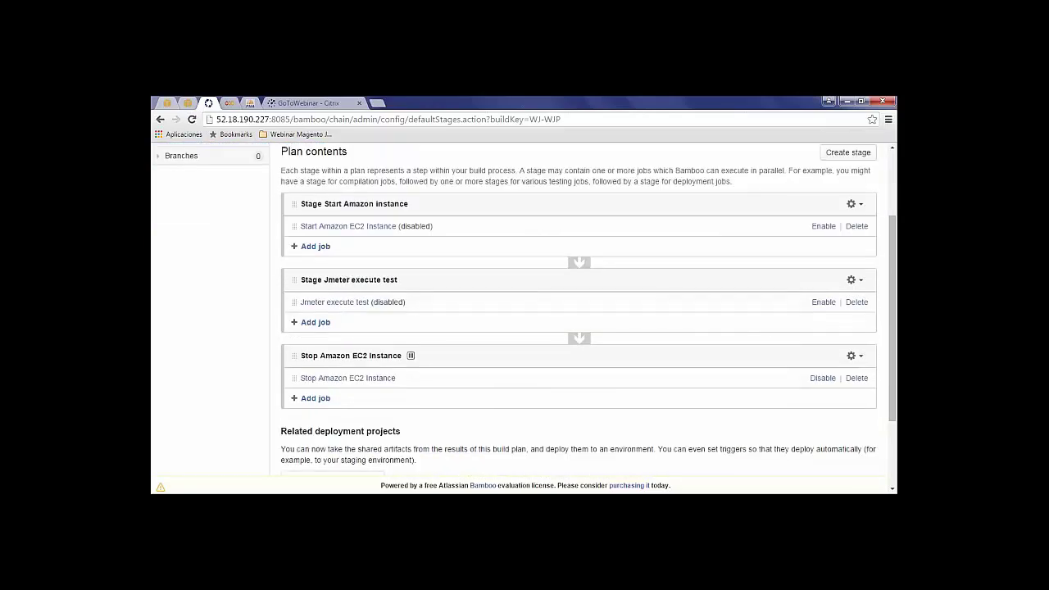
View the tasks of the Stop Amazon EC2 Instance job and run the plan.
{"action": "left_click", "coordinate": [329, 378]}
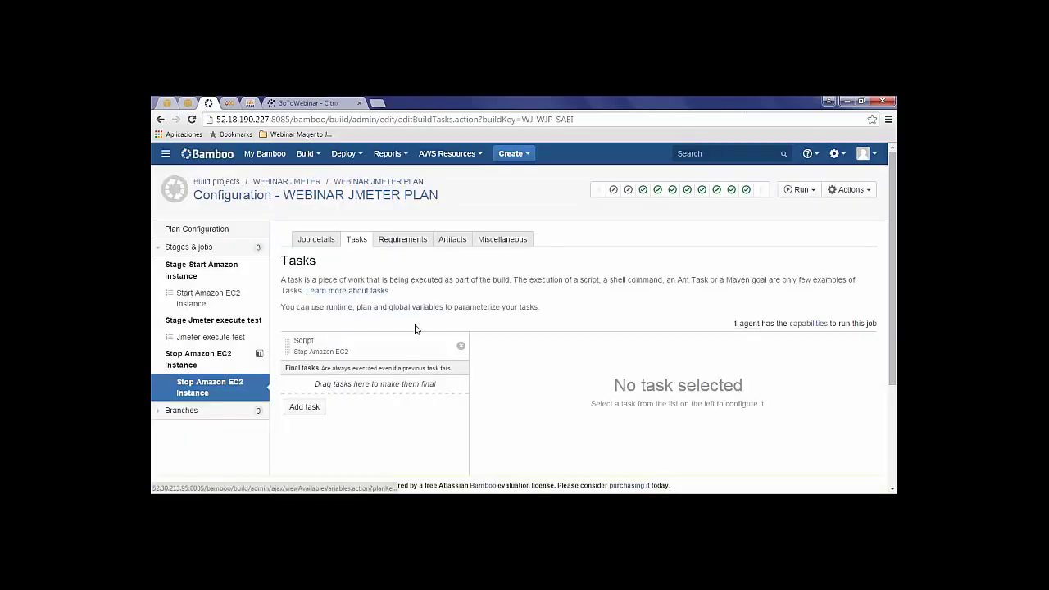
{"action": "left_click", "coordinate": [802, 189]}
{"action": "left_click", "coordinate": [803, 207]}
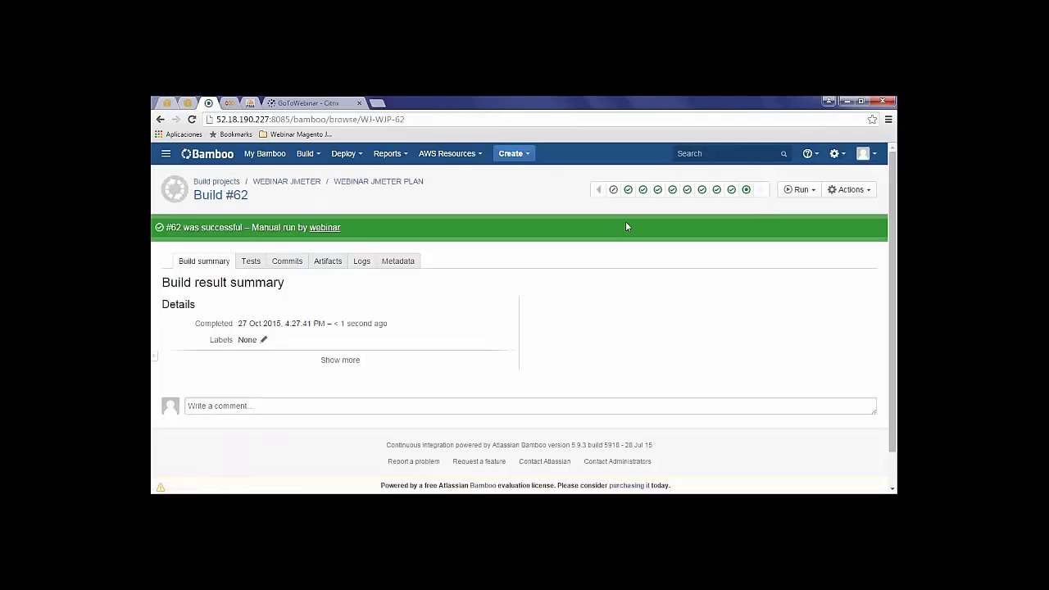
Check the JMeter slave instances' state in the EC2 console and refresh the Auto Scaling group's activity history.
{"action": "left_click", "coordinate": [168, 104]}
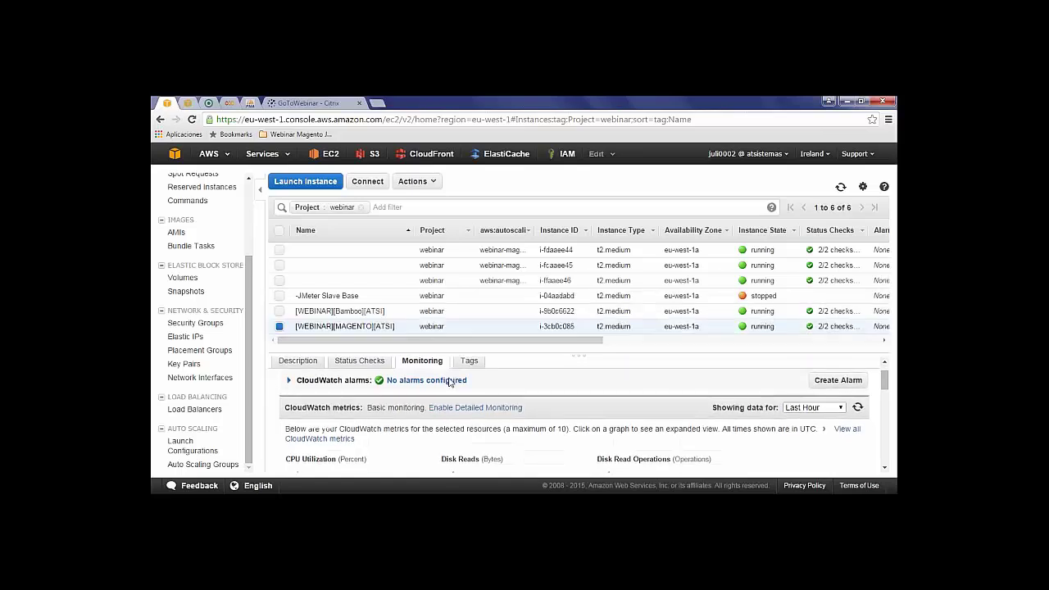
{"action": "left_click", "coordinate": [840, 188]}
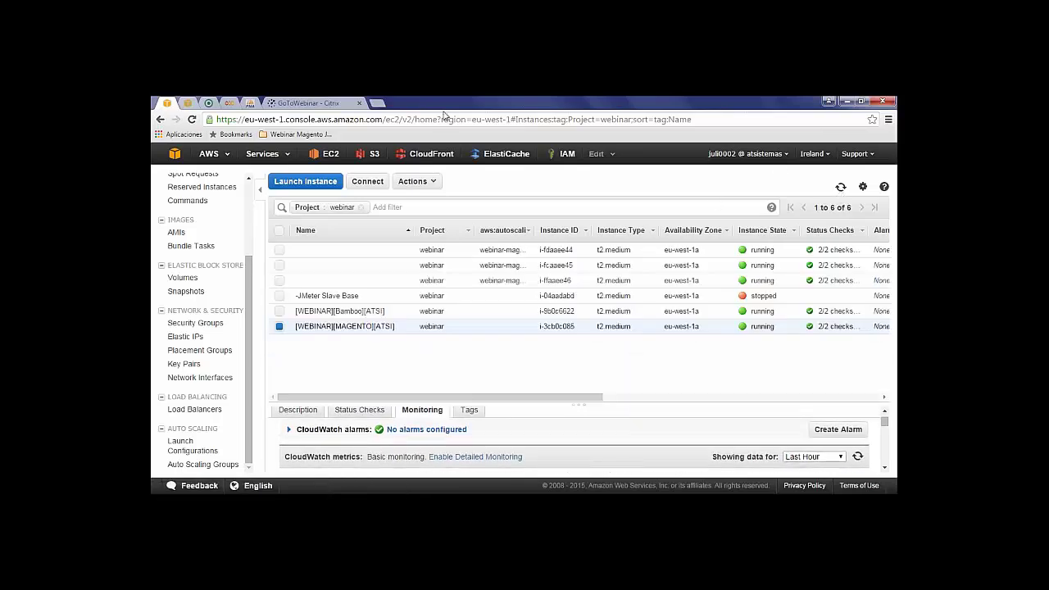
{"action": "left_click", "coordinate": [187, 102]}
{"action": "left_click", "coordinate": [843, 192]}
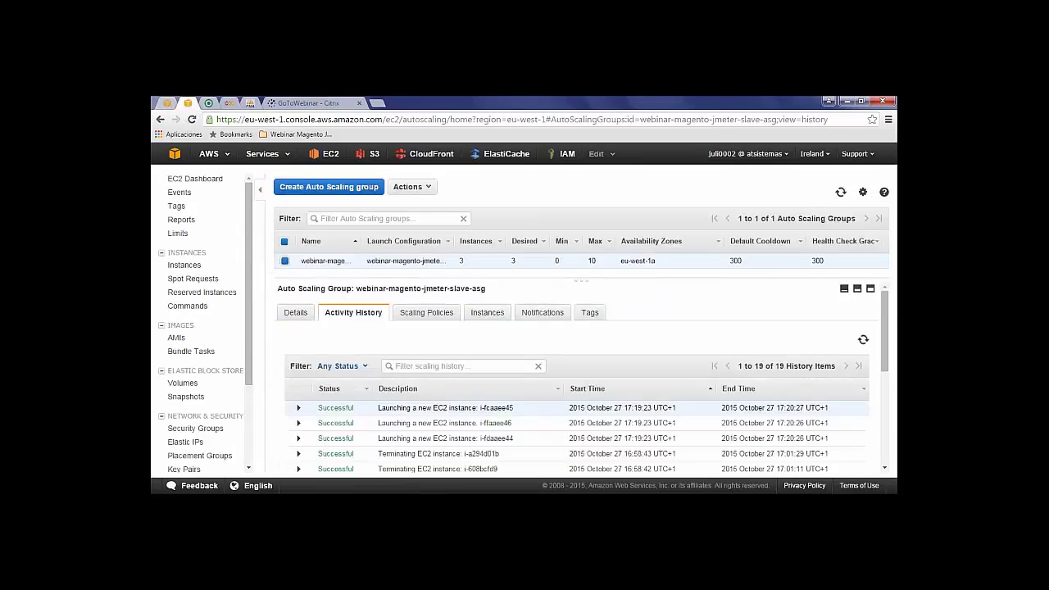
{"action": "left_click", "coordinate": [842, 193]}
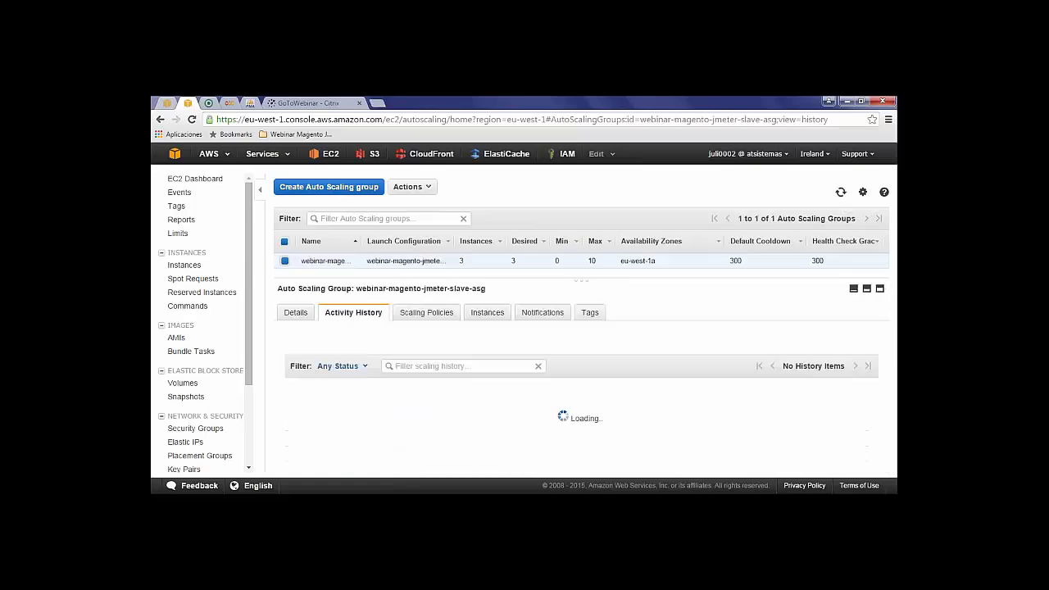
{"action": "left_click", "coordinate": [168, 103]}
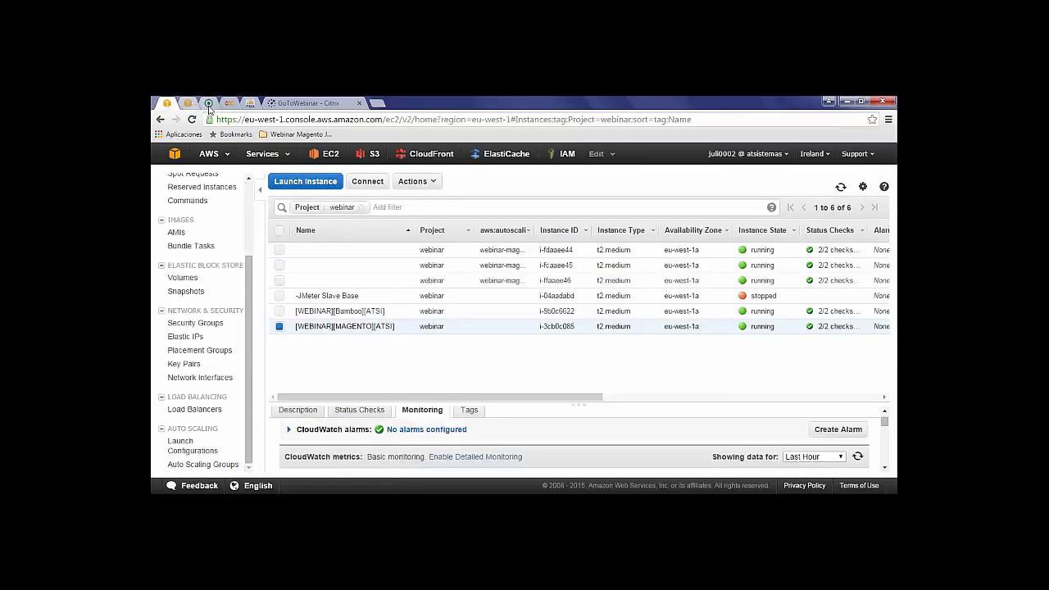
{"action": "left_click", "coordinate": [210, 109]}
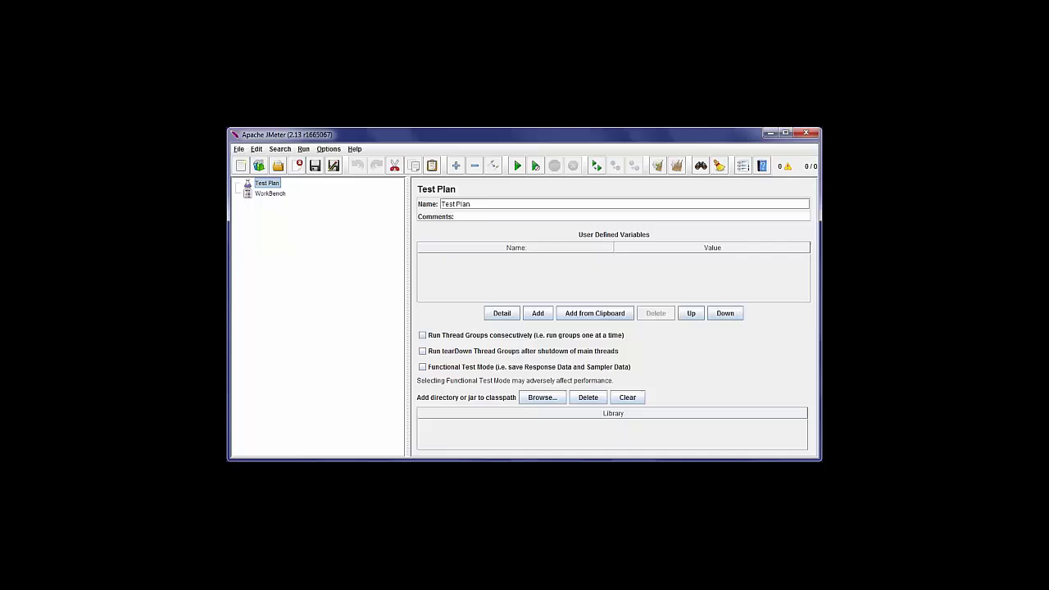
Switch to Apache JMeter and open the test plan MTiendaAT.jmx from the results folder of Webinar_Magento.
{"action": "left_click", "coordinate": [238, 149]}
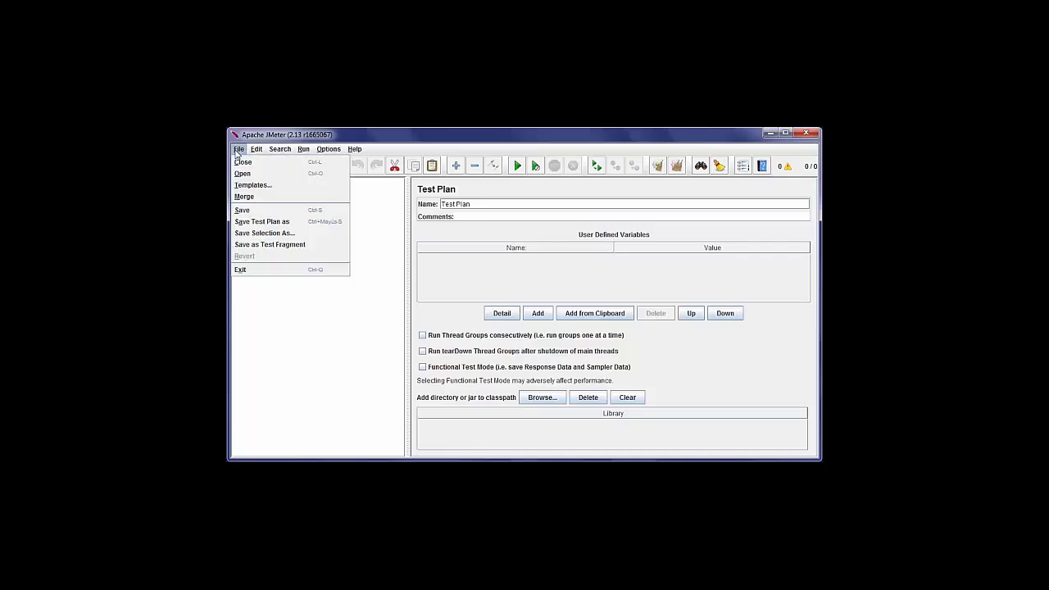
{"action": "left_click", "coordinate": [242, 174]}
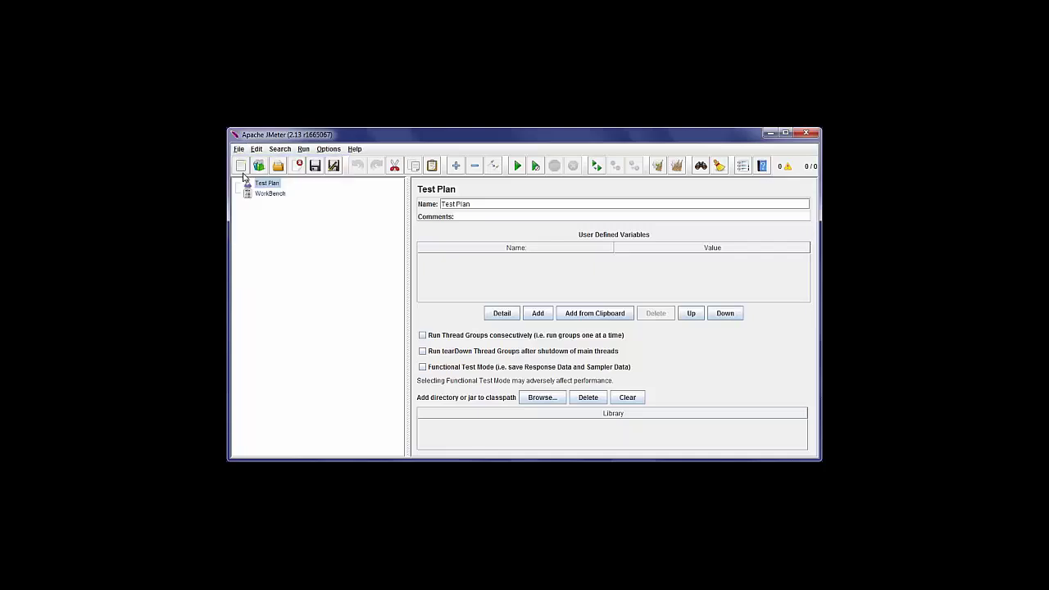
{"action": "left_click", "coordinate": [495, 226]}
{"action": "scroll", "coordinate": [487, 251], "scroll_direction": "up", "scroll_amount": 2}
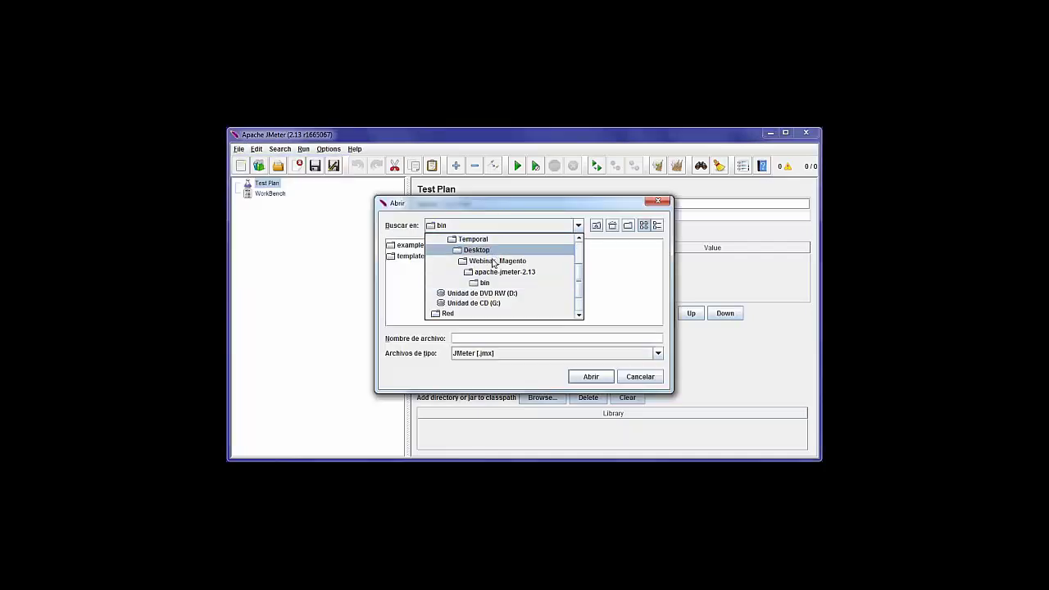
{"action": "left_click", "coordinate": [488, 260]}
{"action": "double_click", "coordinate": [412, 294]}
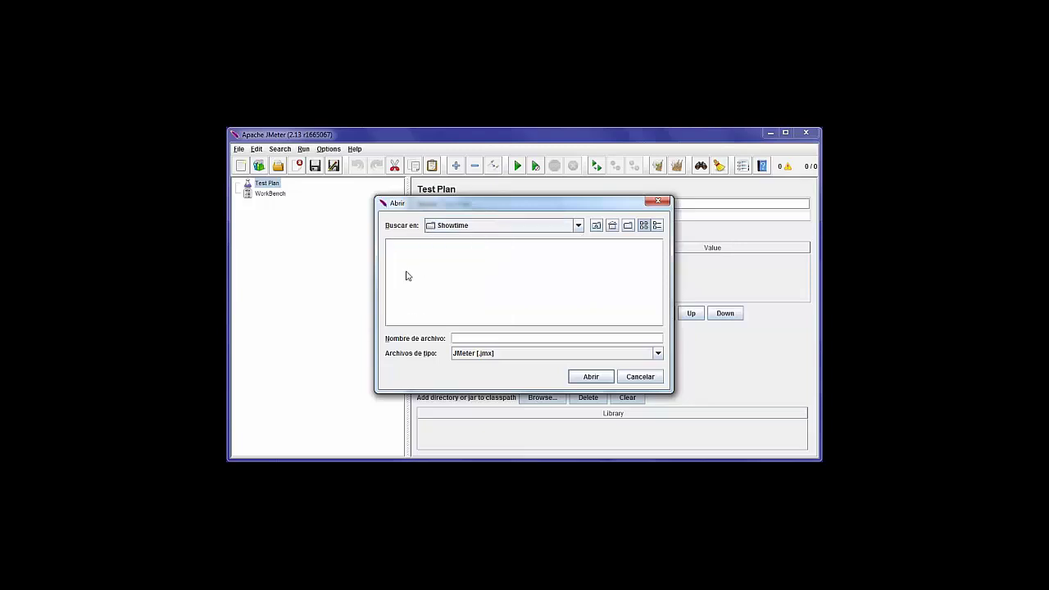
{"action": "left_click", "coordinate": [596, 225]}
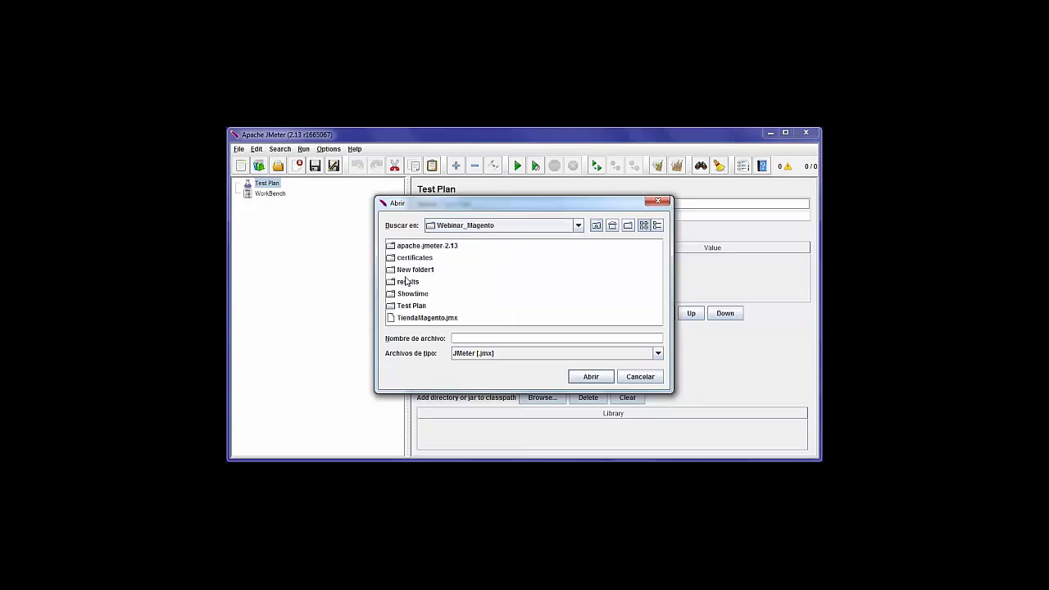
{"action": "double_click", "coordinate": [407, 282]}
{"action": "double_click", "coordinate": [418, 245]}
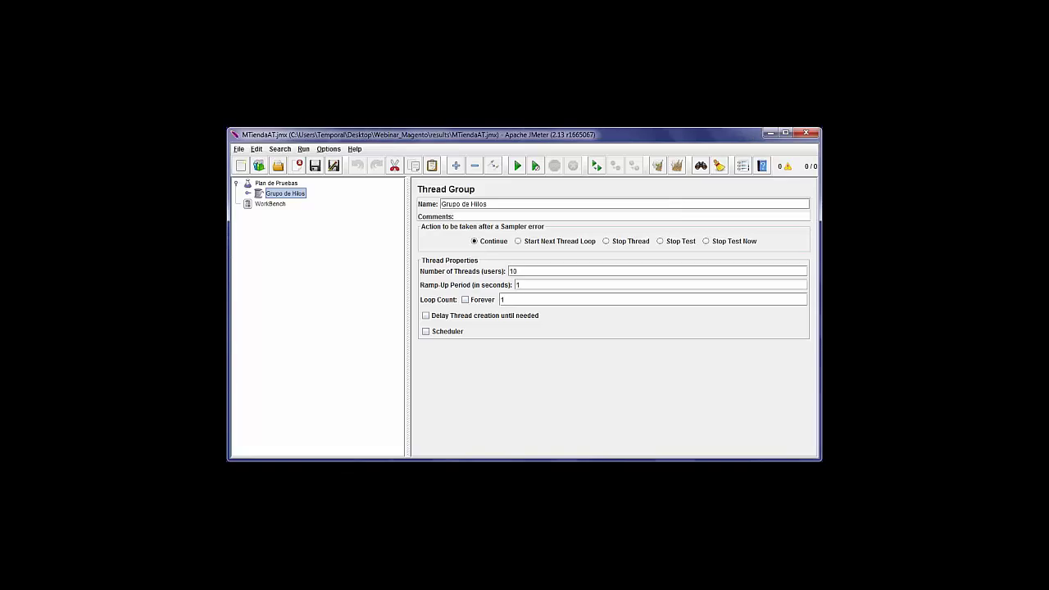
Maximize the window and expand Grupo de Hilos and Controlador Grabación to review the recorded Magento requests.
{"action": "double_click", "coordinate": [739, 133]}
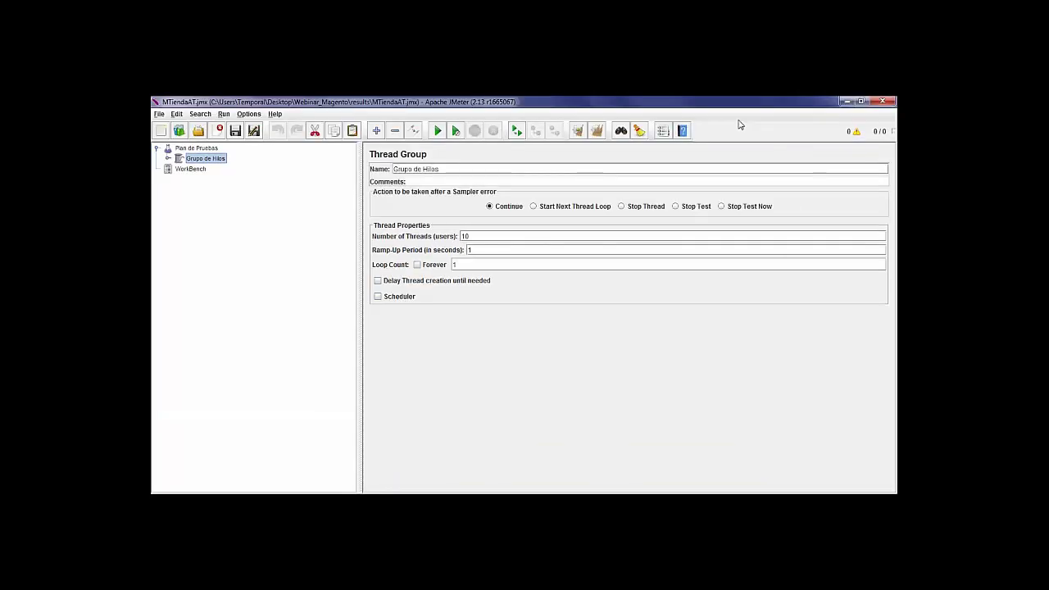
{"action": "left_click", "coordinate": [168, 159]}
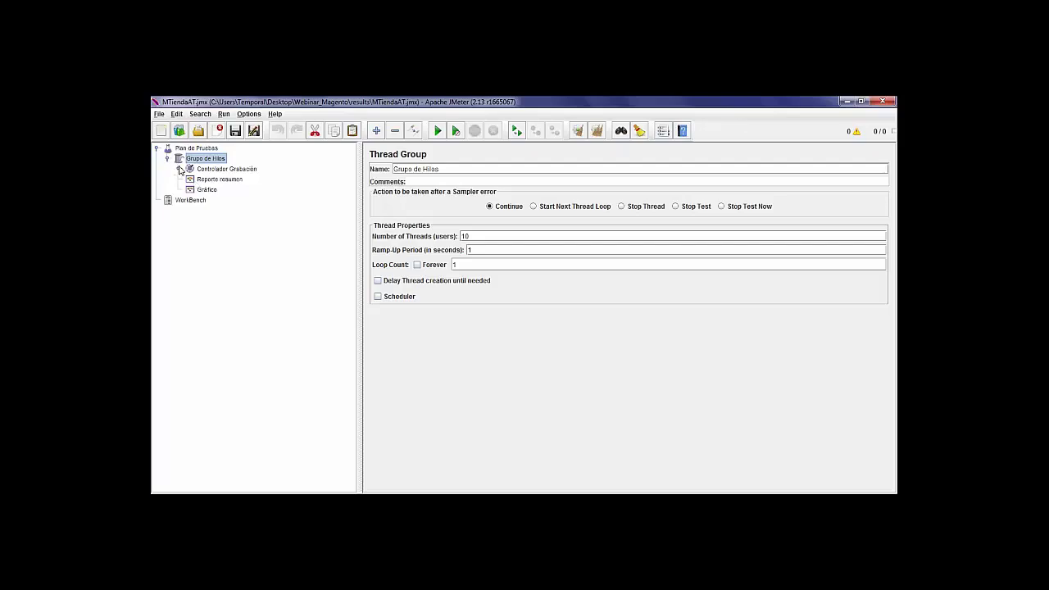
{"action": "left_click", "coordinate": [179, 169]}
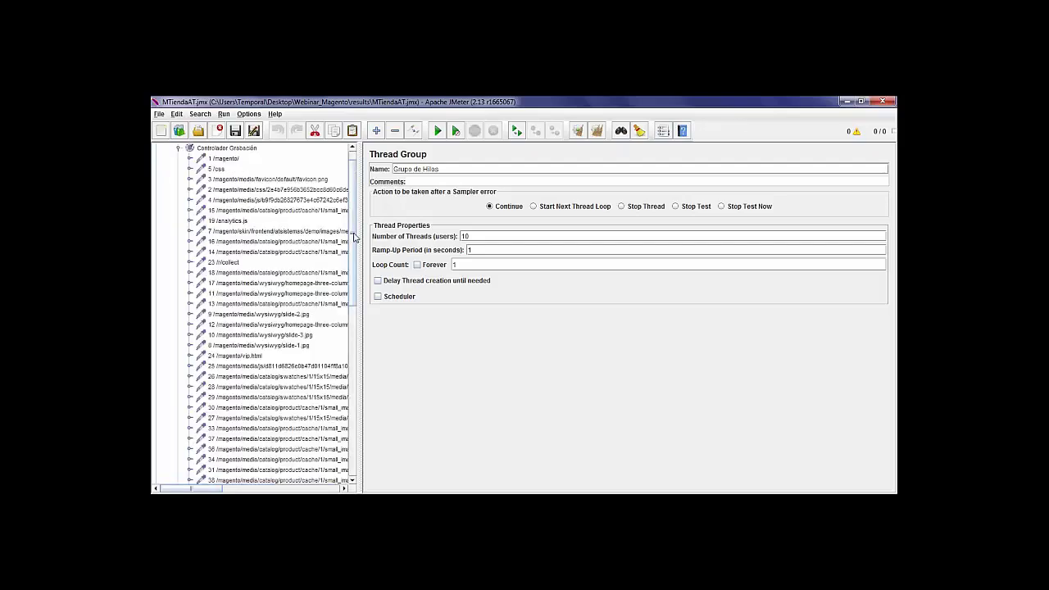
{"action": "left_click_drag", "start_coordinate": [355, 238], "coordinate": [356, 475]}
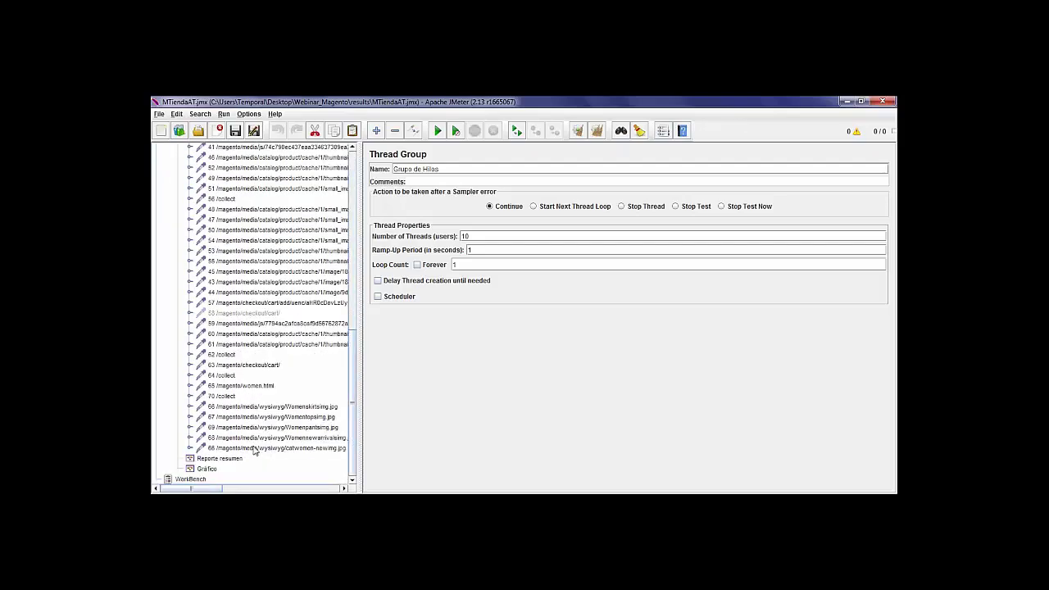
Try to load the results file MTiendaAT.jtl into the Reporte resumen summary report.
{"action": "left_click", "coordinate": [206, 468]}
{"action": "left_click", "coordinate": [213, 460]}
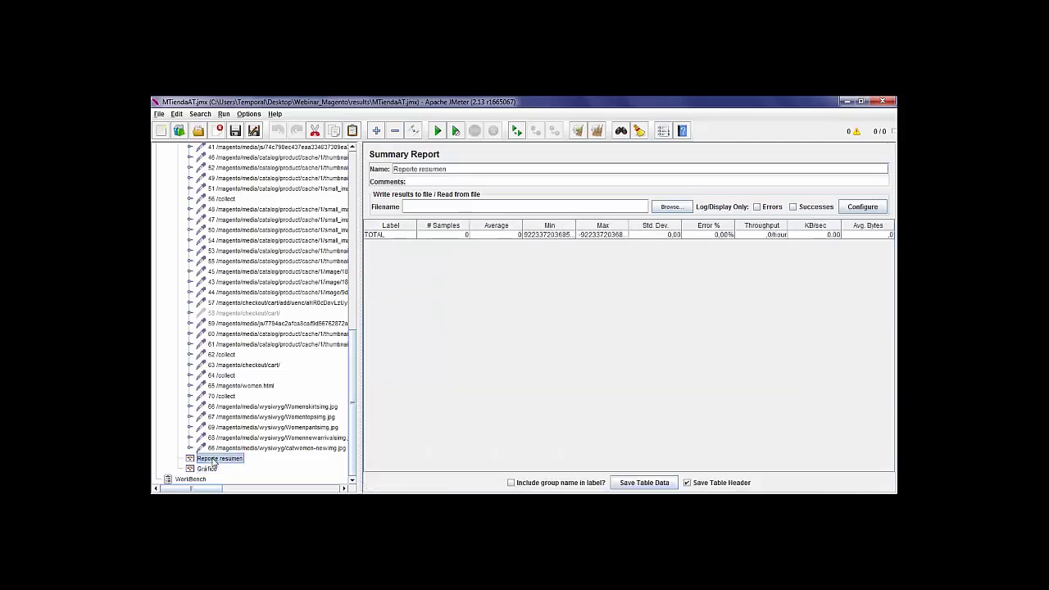
{"action": "left_click", "coordinate": [670, 207]}
{"action": "left_click", "coordinate": [472, 249]}
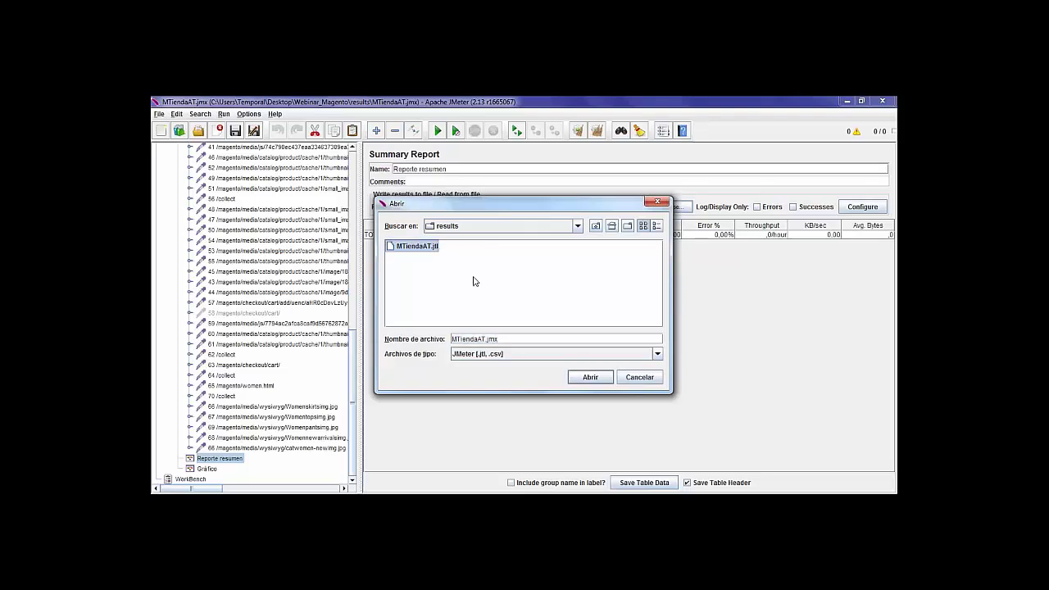
{"action": "left_click", "coordinate": [585, 376]}
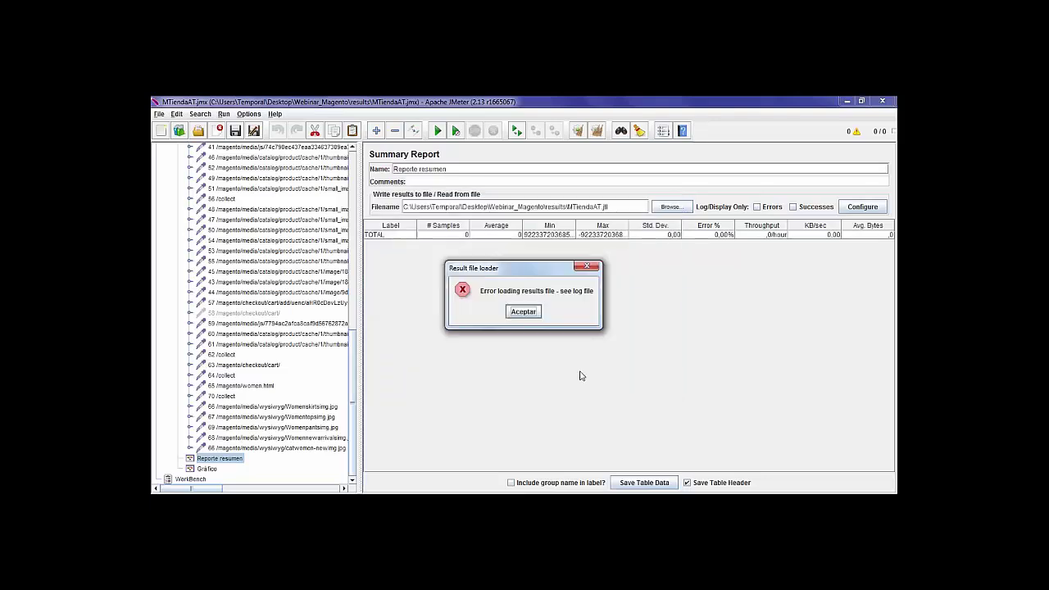
{"action": "left_click", "coordinate": [522, 312]}
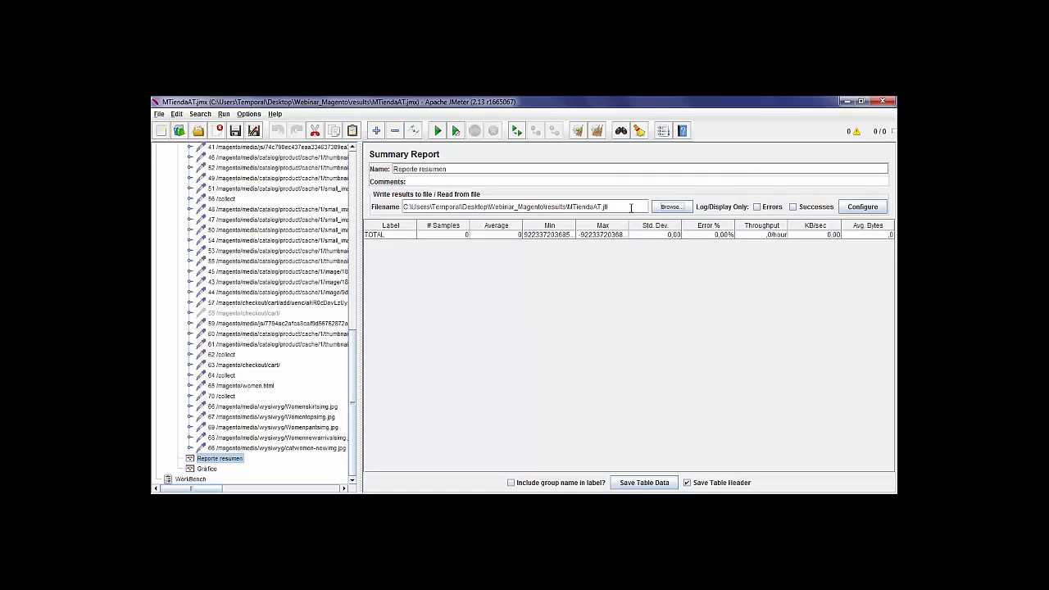
Load the results file MTiendaAT.csv from the results folder into the Reporte resumen summary report and dismiss the loader message.
{"action": "left_click", "coordinate": [670, 207]}
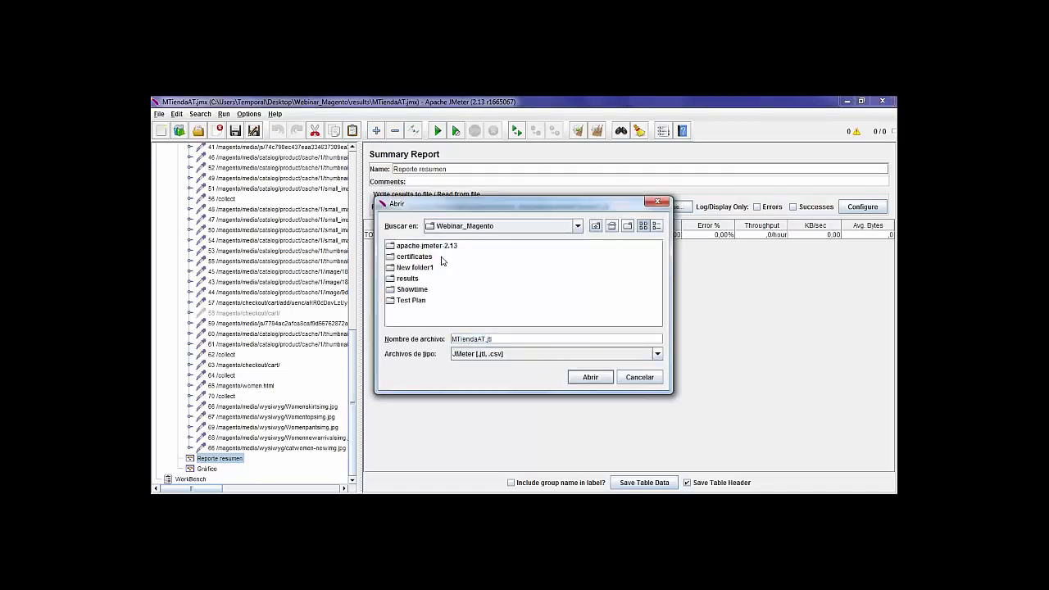
{"action": "double_click", "coordinate": [410, 278]}
{"action": "left_click", "coordinate": [422, 246]}
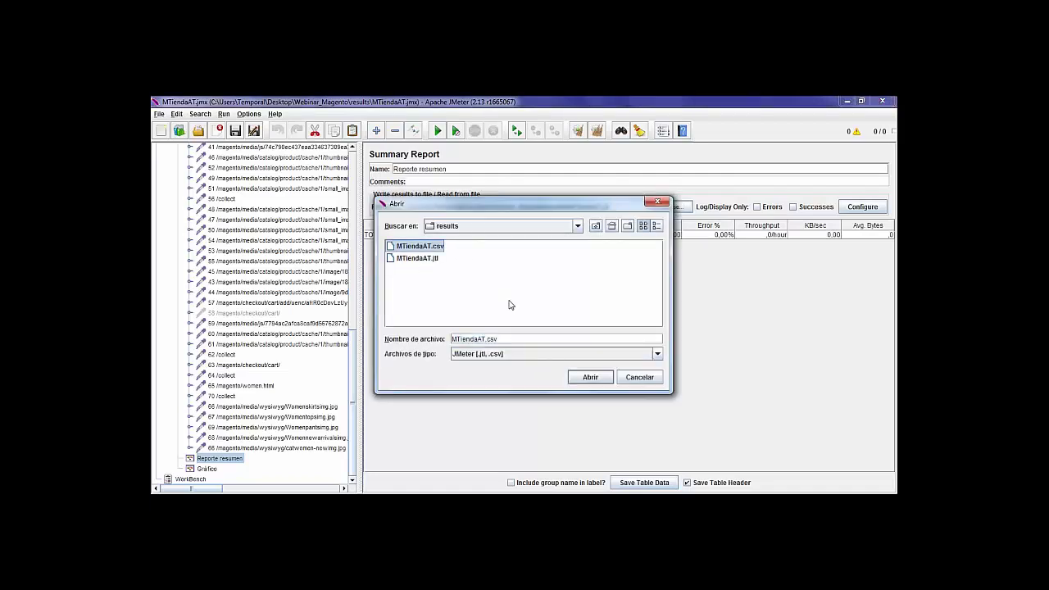
{"action": "left_click", "coordinate": [594, 381]}
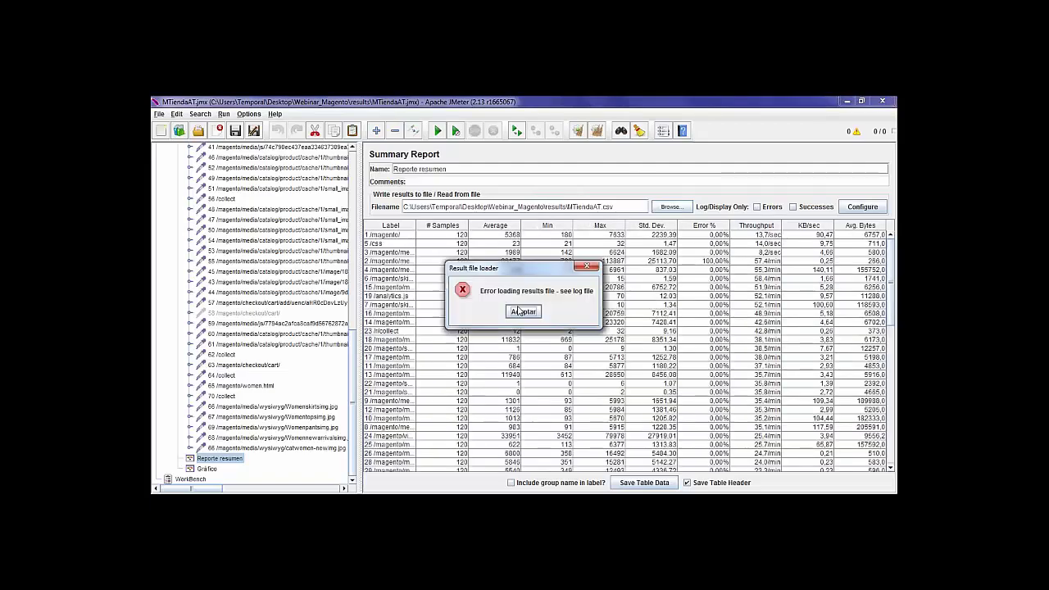
{"action": "left_click", "coordinate": [522, 311]}
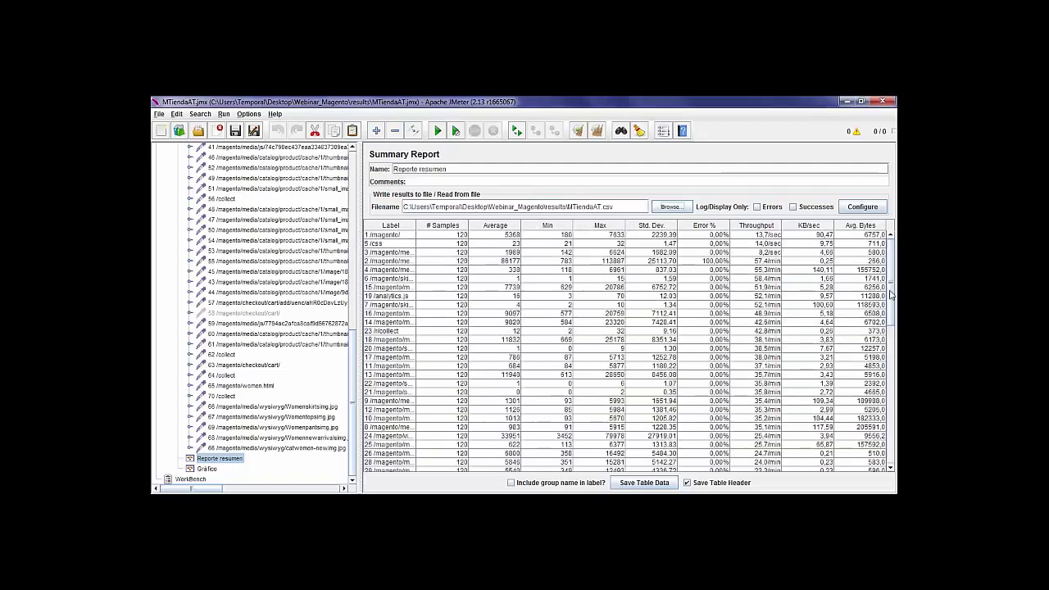
Examine the TOTAL row of the summary report for error percentage and throughput.
{"action": "left_click_drag", "start_coordinate": [892, 294], "coordinate": [894, 436]}
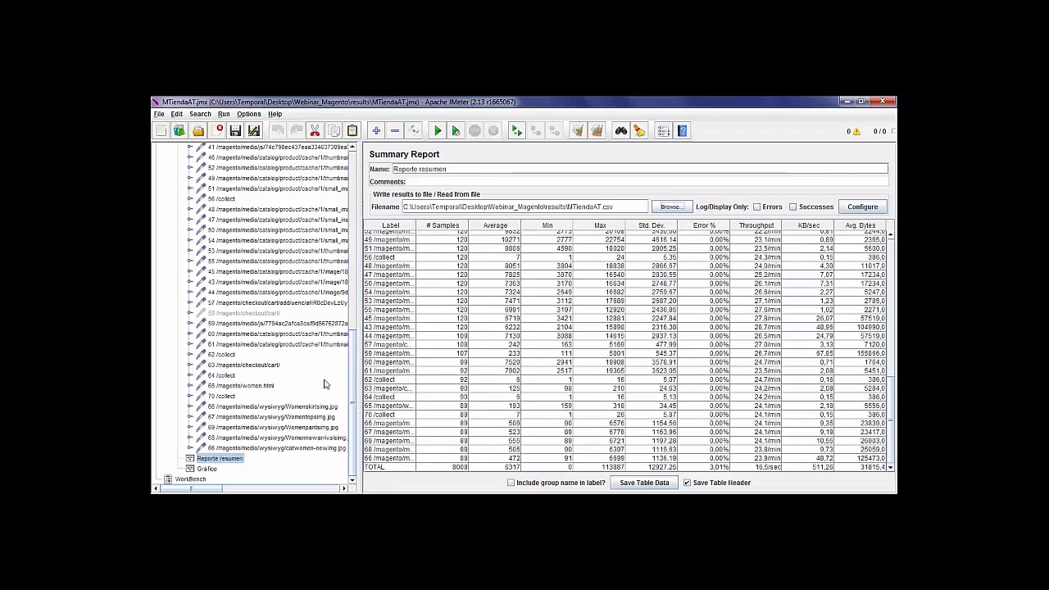
{"action": "left_click", "coordinate": [207, 469]}
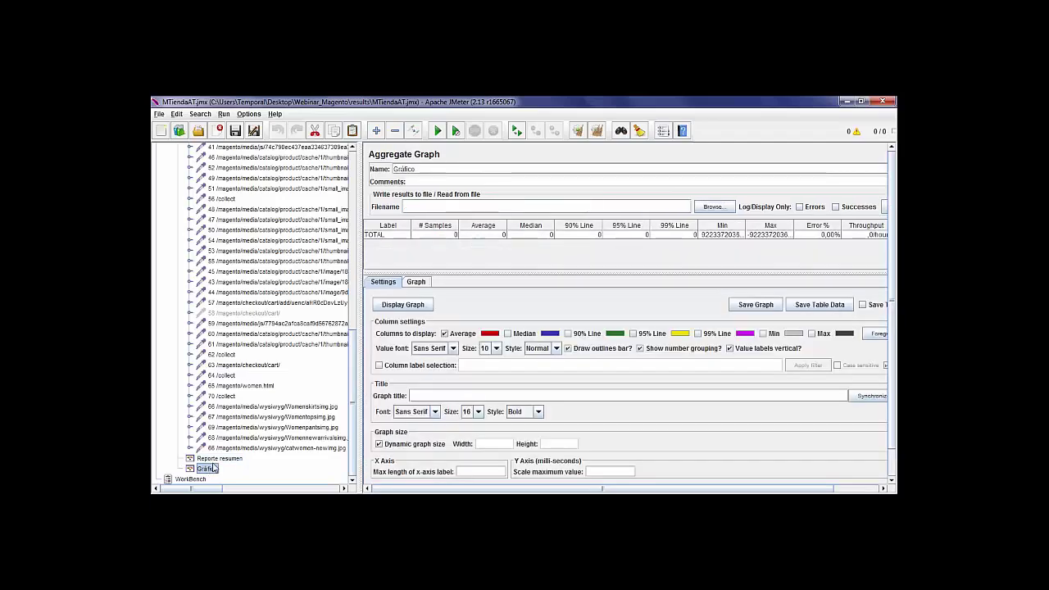
{"action": "left_click", "coordinate": [214, 460]}
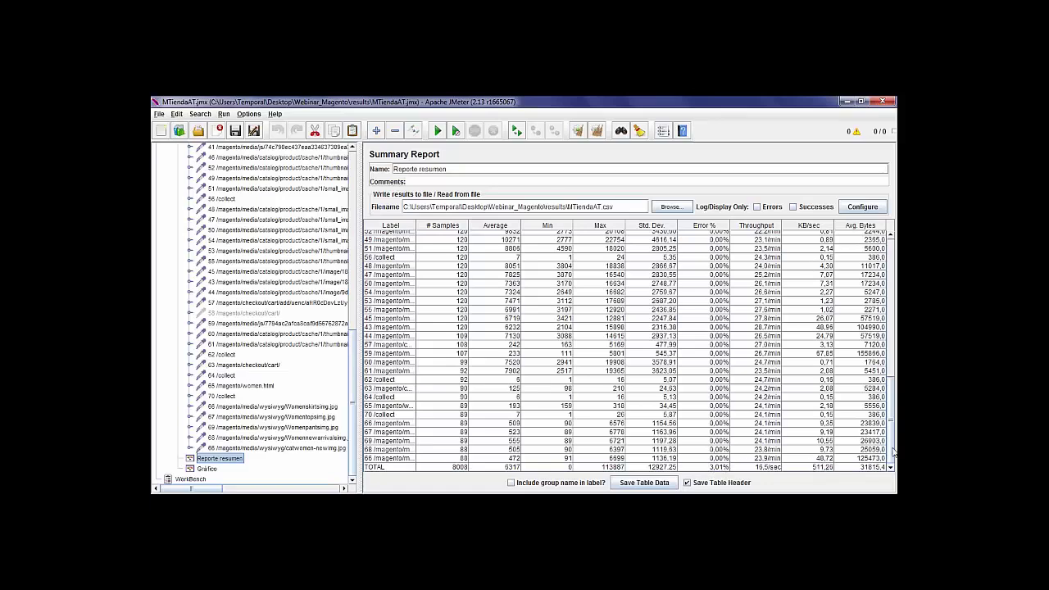
{"action": "left_click", "coordinate": [710, 467]}
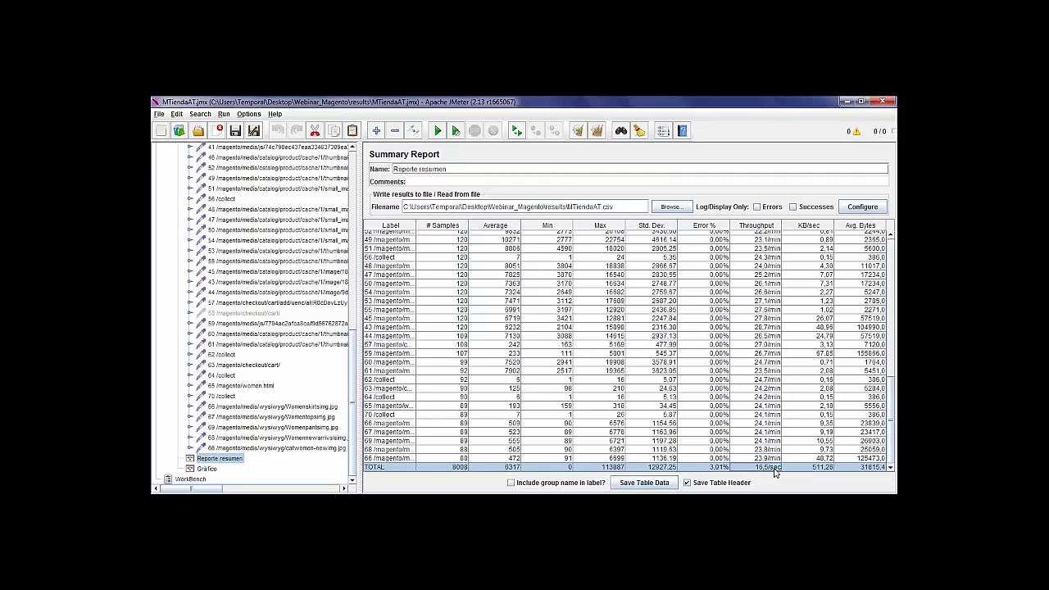
Load the results file MTiendaAT.csv into the Gráfico aggregate graph listener.
{"action": "left_click", "coordinate": [205, 468]}
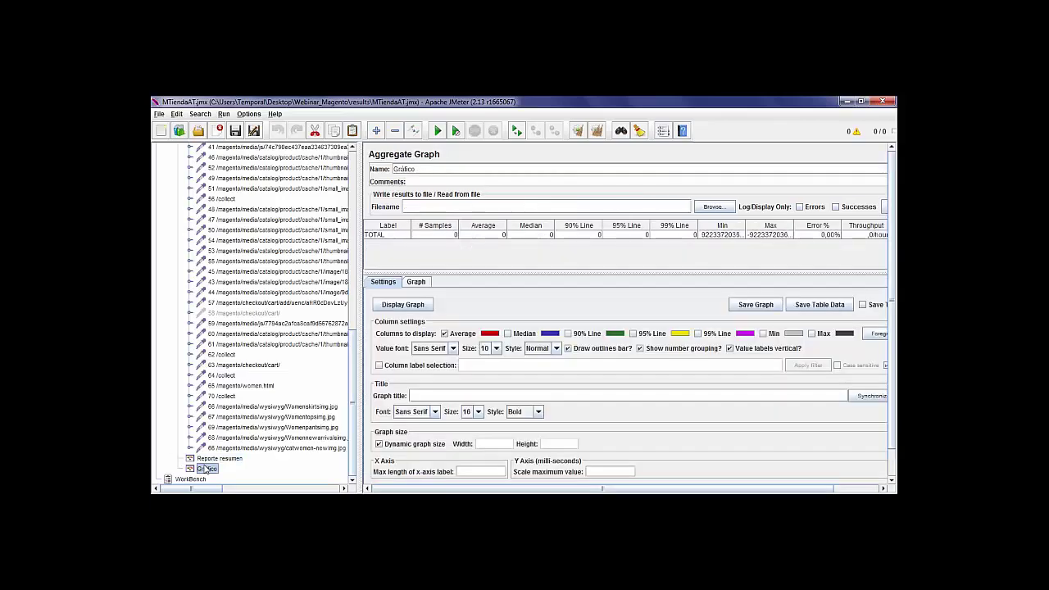
{"action": "left_click", "coordinate": [696, 210]}
{"action": "left_click", "coordinate": [421, 246]}
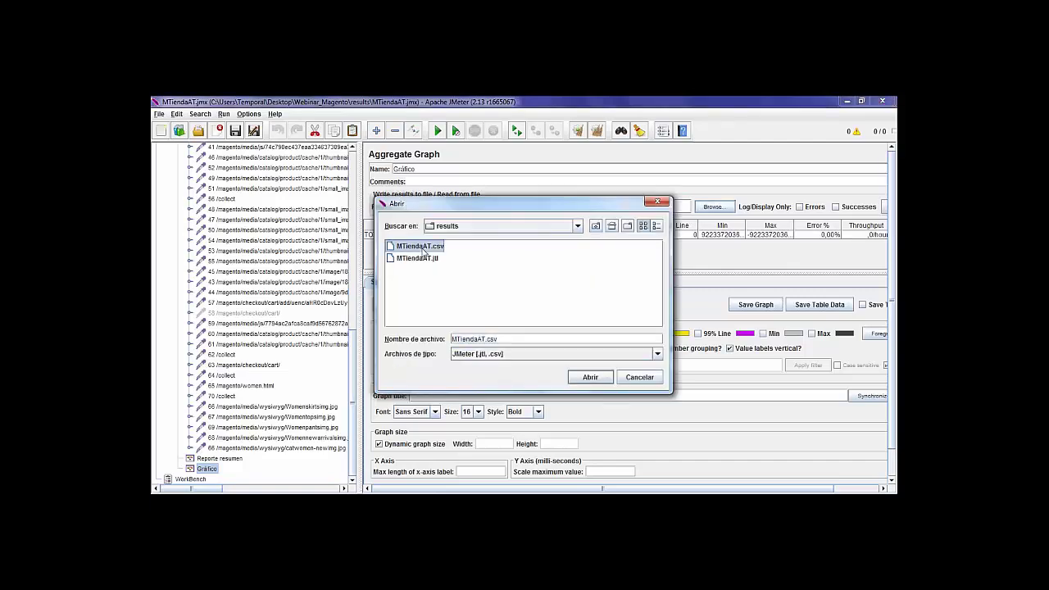
{"action": "double_click", "coordinate": [421, 246]}
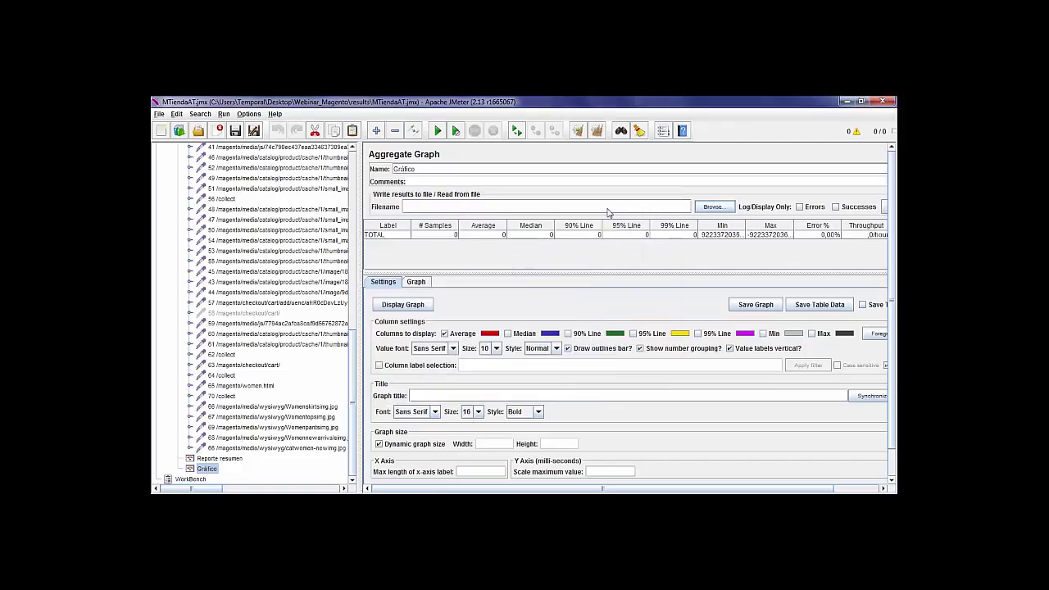
{"action": "left_click", "coordinate": [524, 311]}
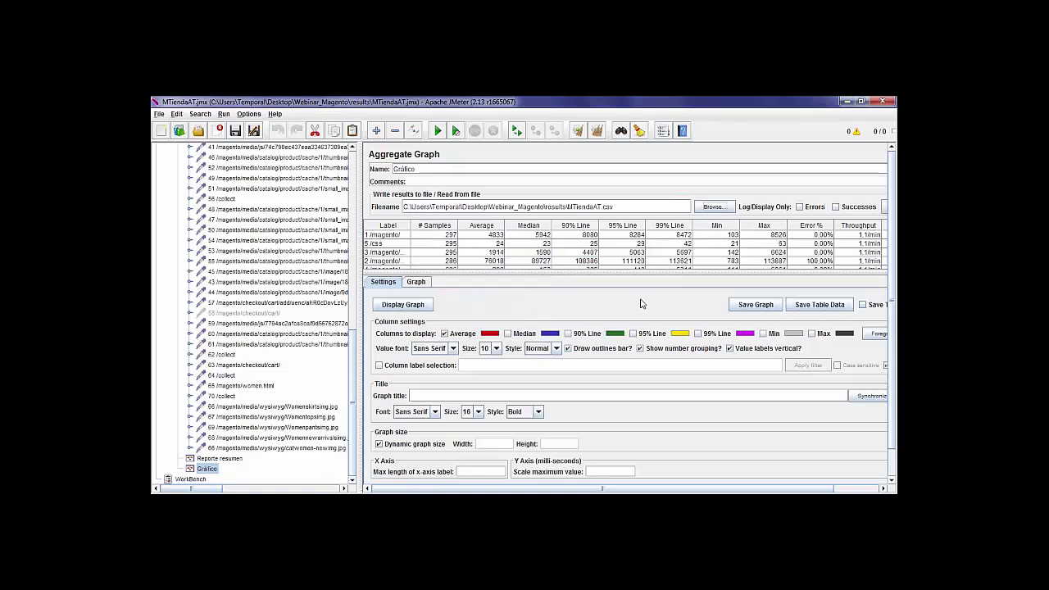
Display the aggregate graph of the loaded results and narrow the test plan tree to fit the whole chart.
{"action": "left_click", "coordinate": [416, 282]}
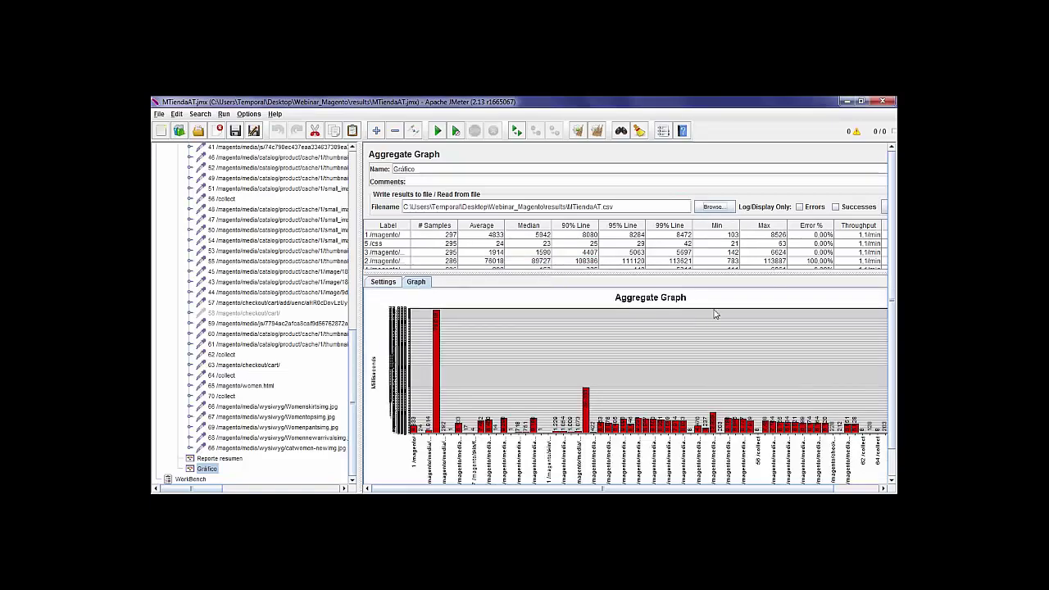
{"action": "left_click_drag", "start_coordinate": [559, 490], "coordinate": [583, 490]}
{"action": "left_click_drag", "start_coordinate": [350, 358], "coordinate": [282, 357]}
{"action": "left_click_drag", "start_coordinate": [266, 357], "coordinate": [308, 359]}
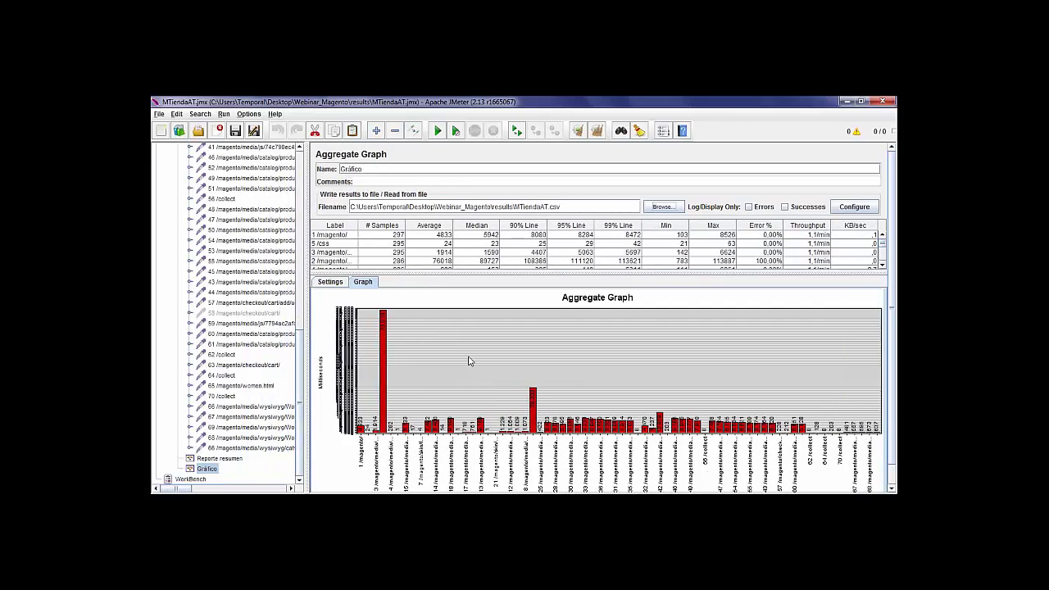
Examine the response times, error percentage and throughput in the TOTAL row of the aggregate graph's table.
{"action": "left_click", "coordinate": [884, 261]}
{"action": "left_click", "coordinate": [883, 260]}
{"action": "left_click", "coordinate": [883, 260]}
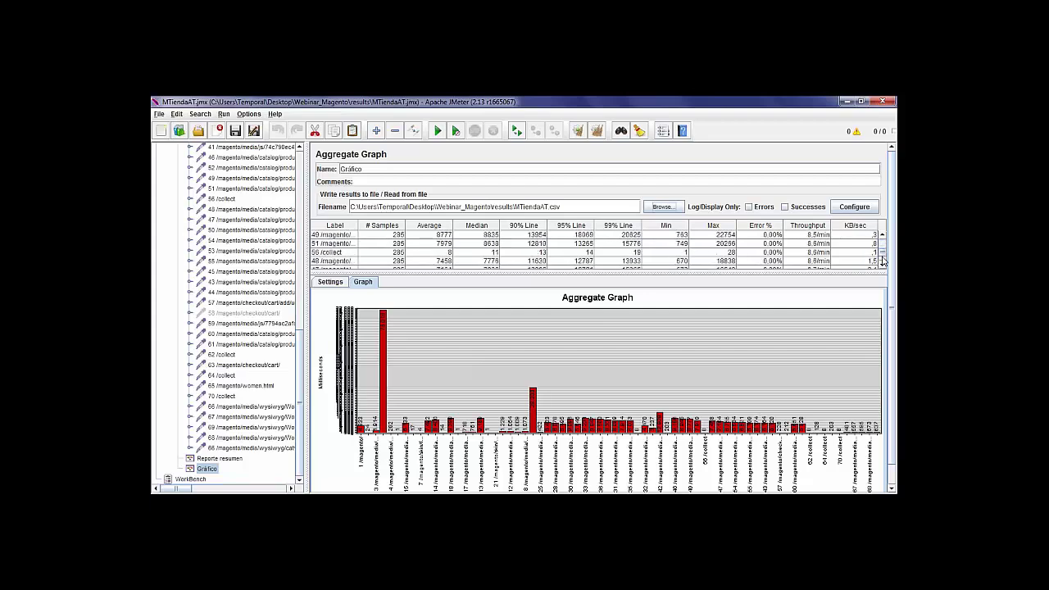
{"action": "left_click", "coordinate": [883, 261]}
{"action": "left_click", "coordinate": [883, 261]}
{"action": "left_click", "coordinate": [883, 262]}
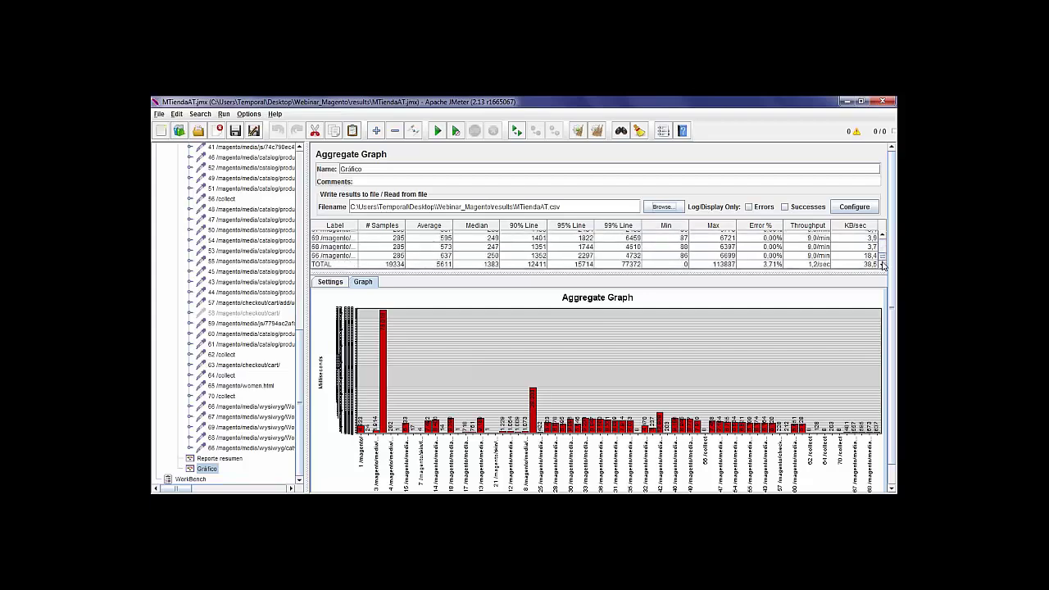
{"action": "left_click", "coordinate": [630, 267]}
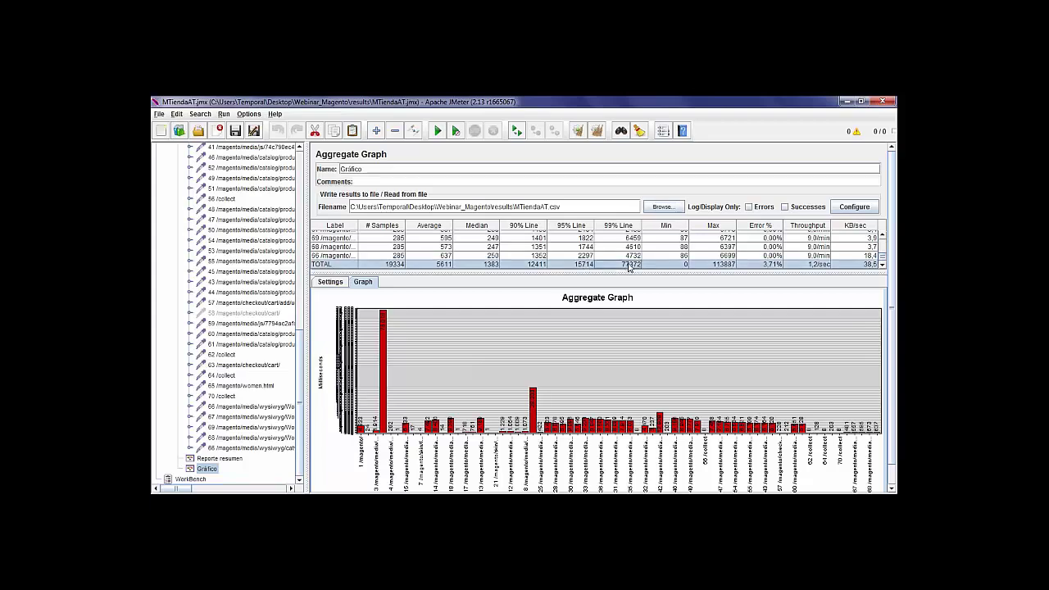